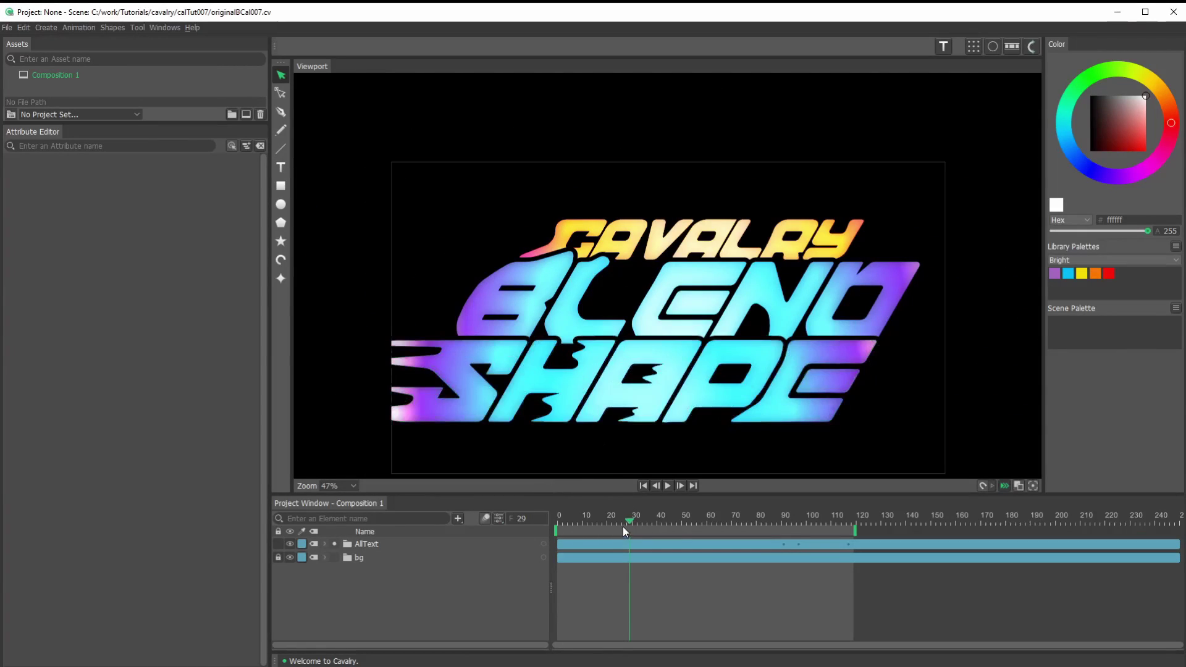
Scrub through the finished animation, rewind to frame 11, and pan the composition
left_click_drag(627, 521, 692, 527)
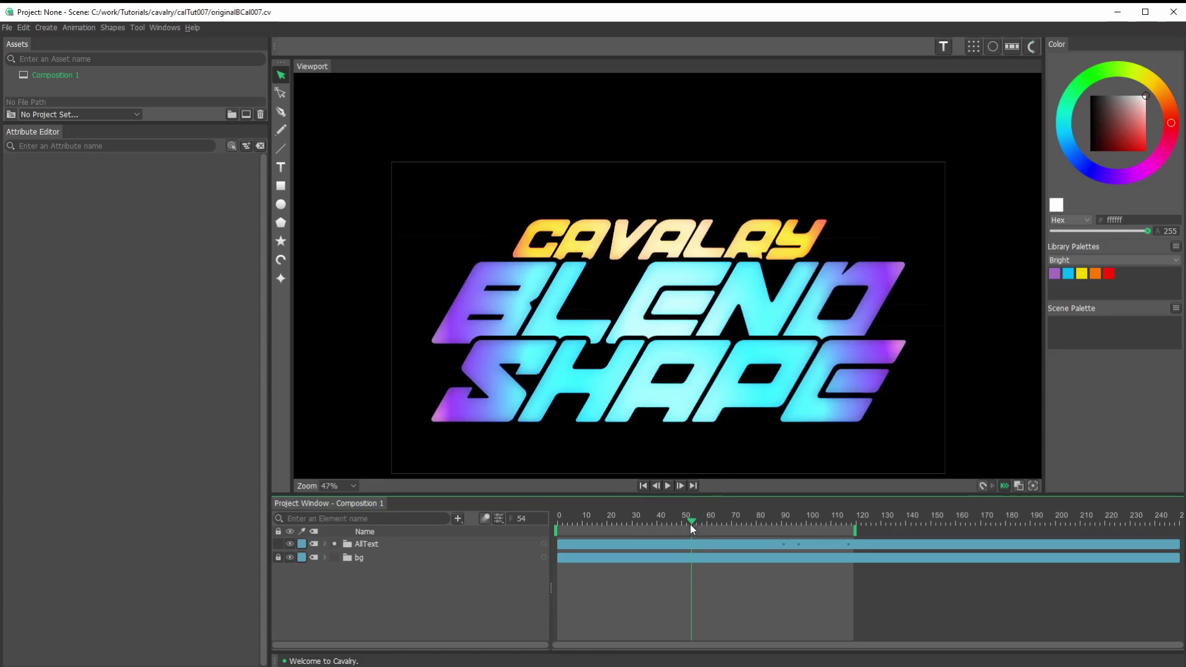
left_click_drag(689, 523, 658, 520)
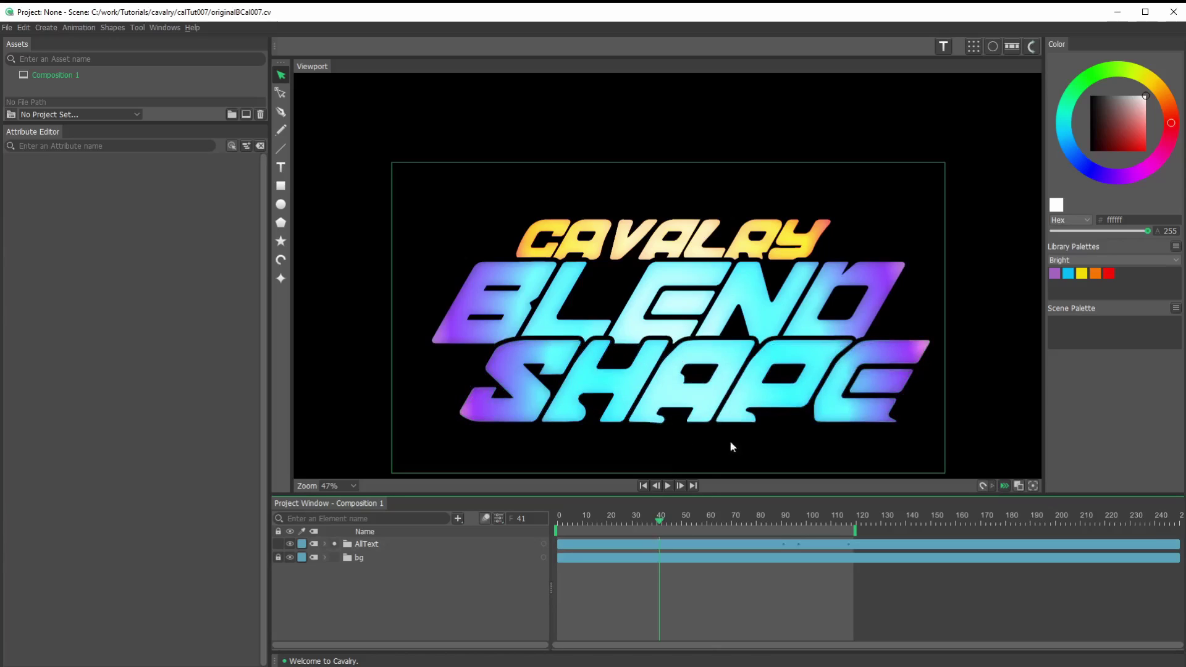
left_click_drag(659, 521, 632, 522)
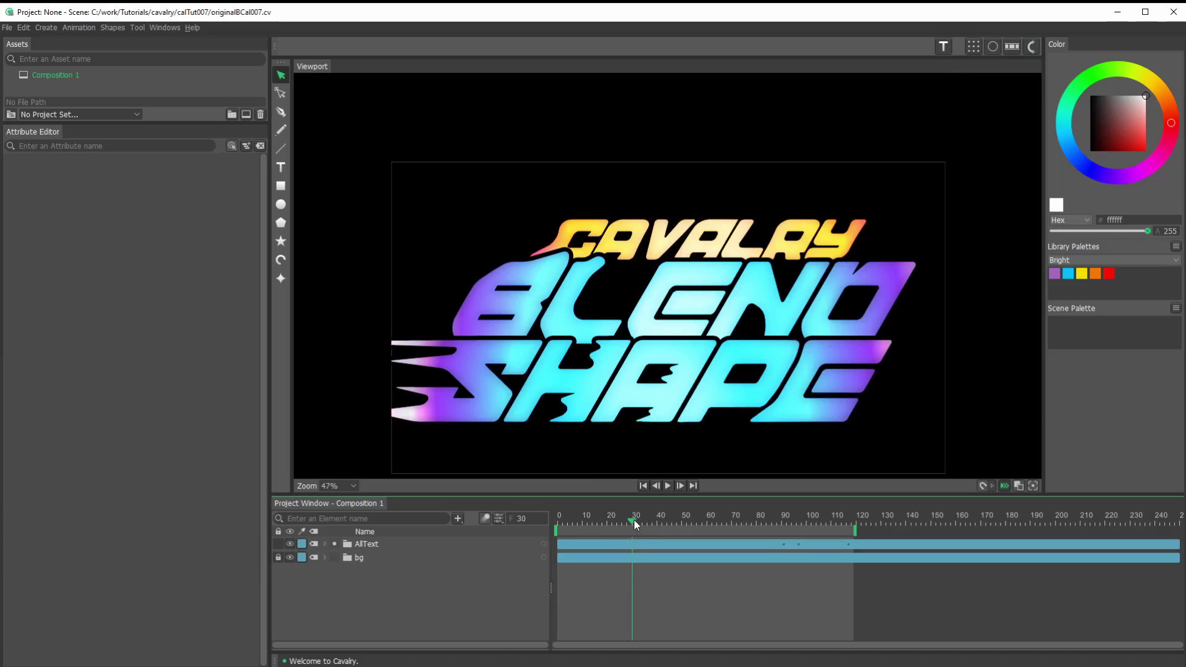
left_click_drag(632, 520, 584, 525)
left_click_drag(606, 368, 585, 291)
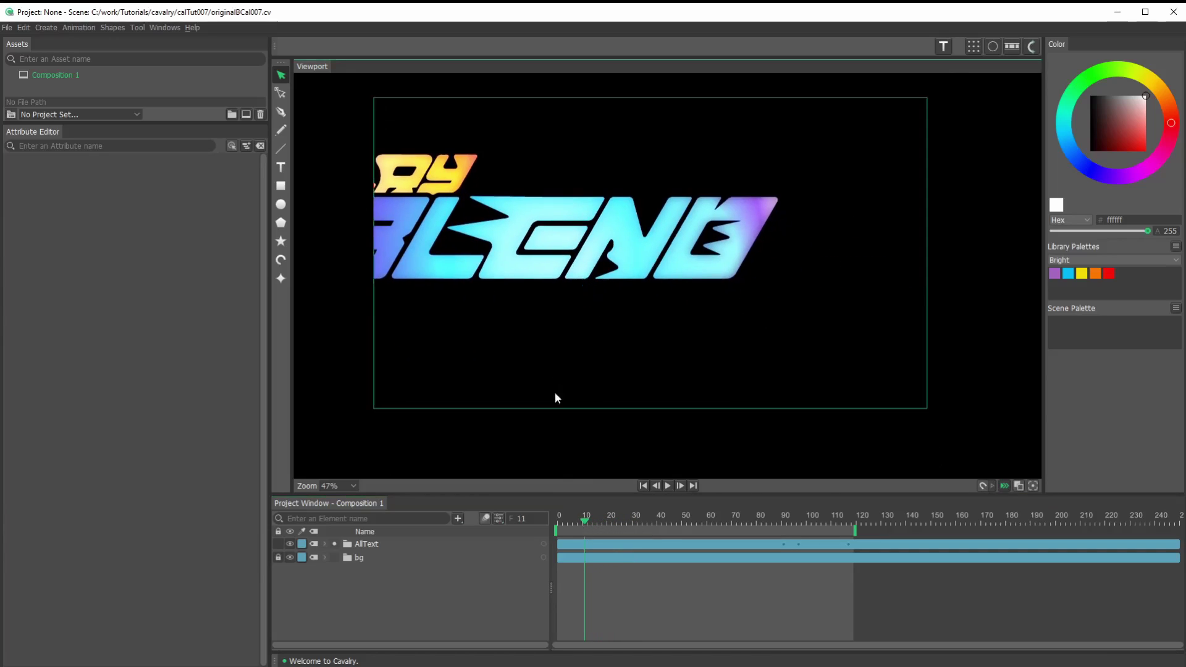
Delete the AllText and bg layers
left_click(363, 546)
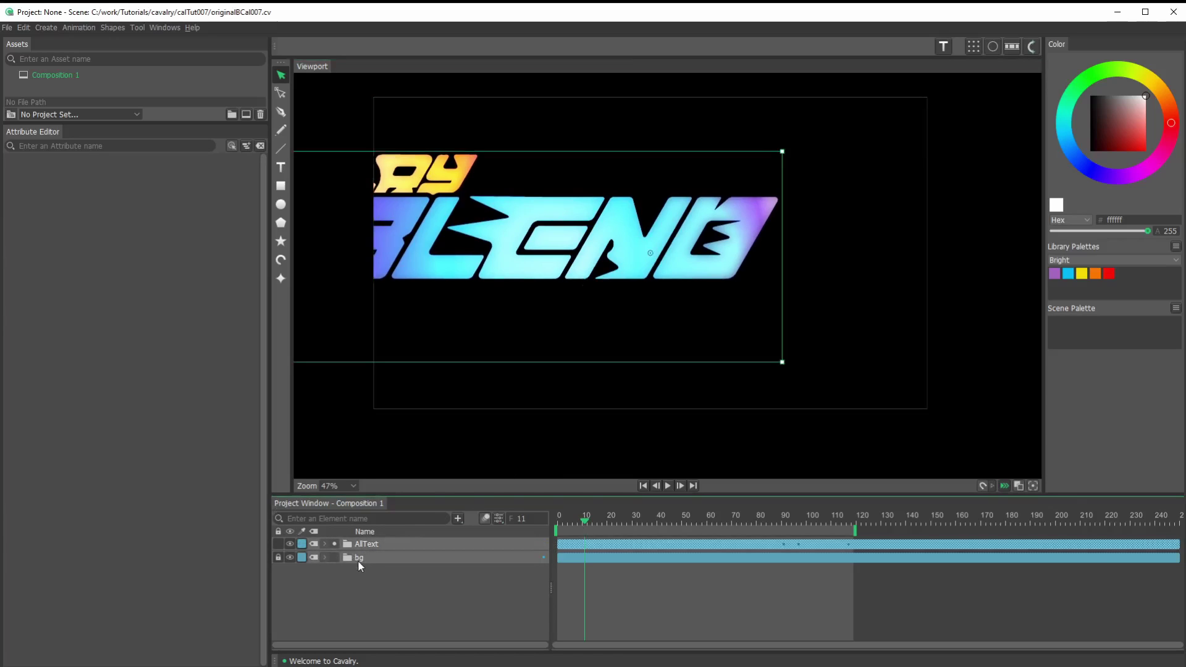
left_click(358, 559, "shift")
key("Delete")
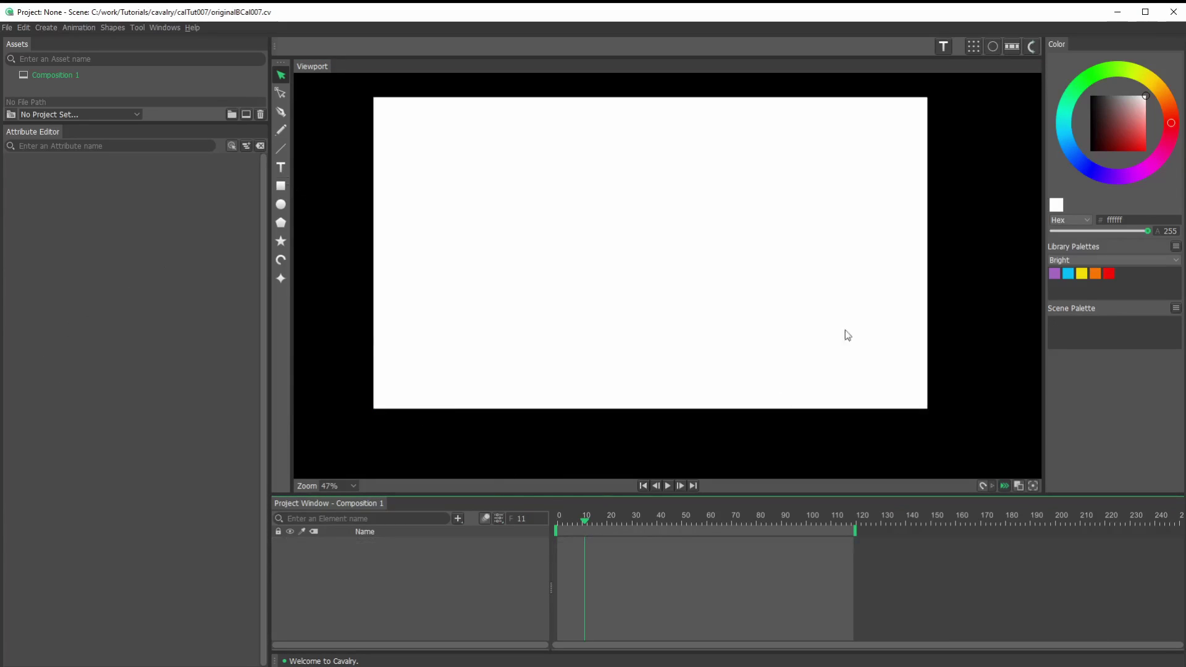
Create a new text shape centred horizontally and vertically, in Equalize at font size 212
left_click(943, 55)
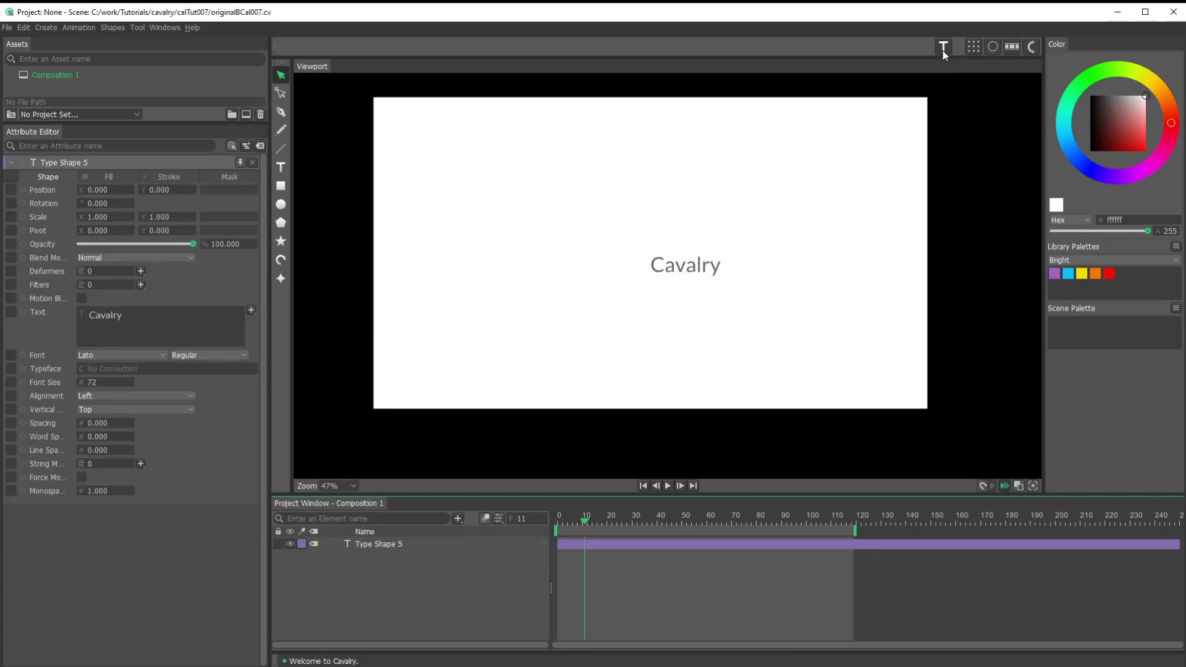
left_click(182, 396)
left_click(179, 410)
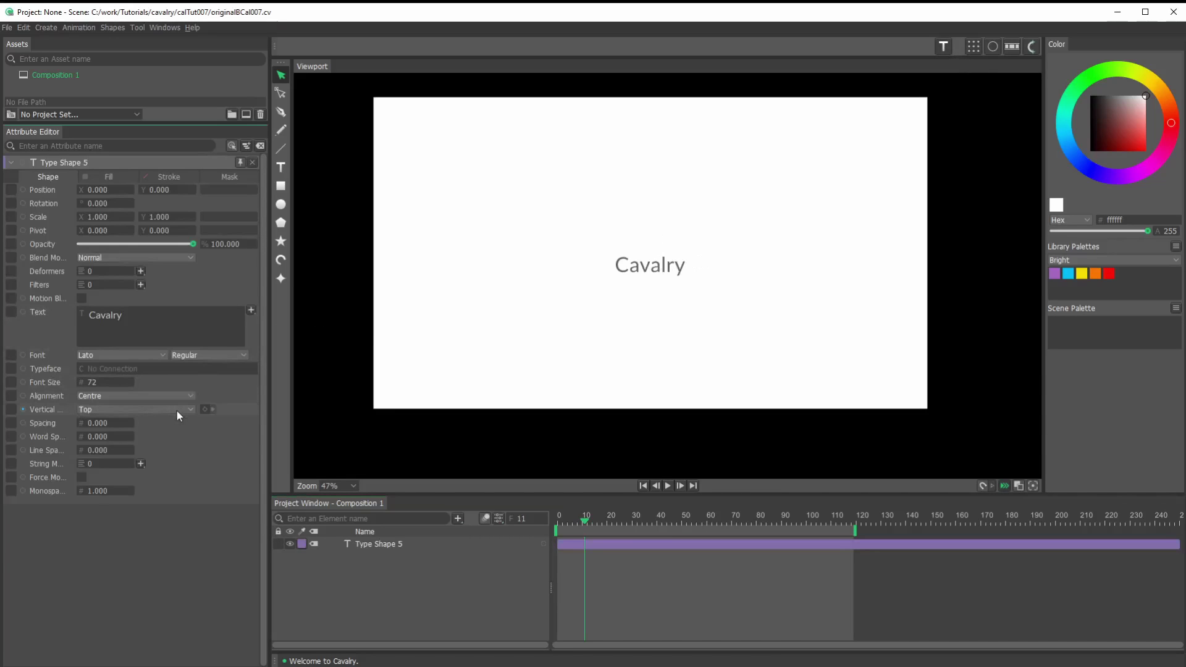
left_click(178, 410)
left_click(180, 423)
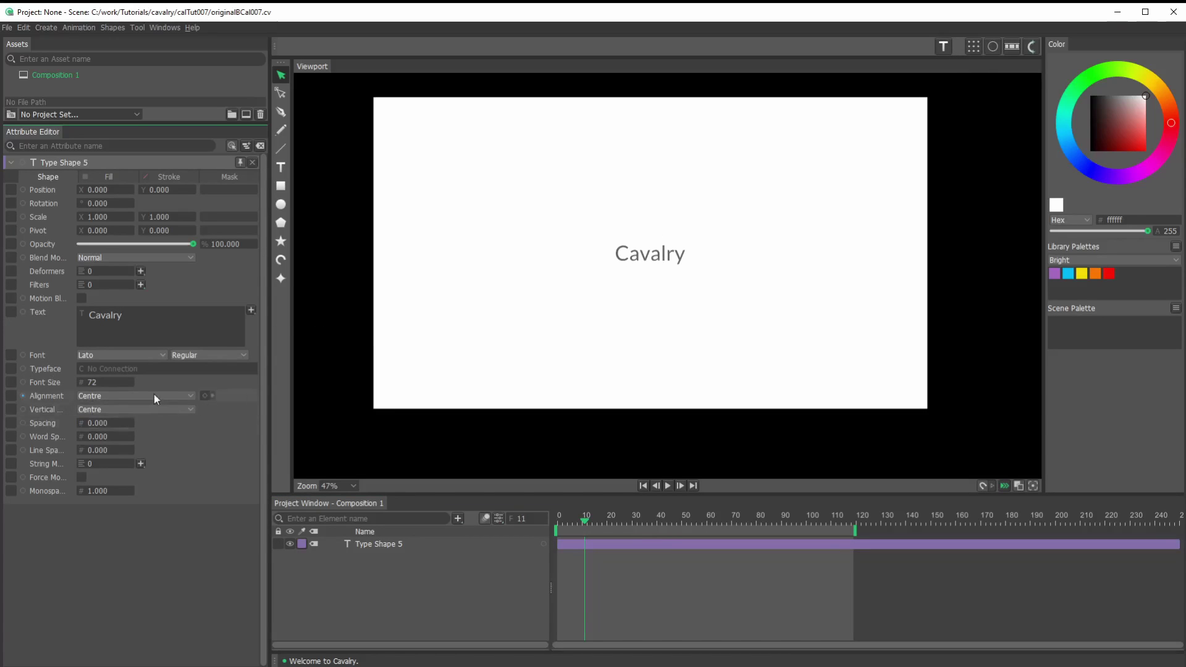
left_click(151, 354)
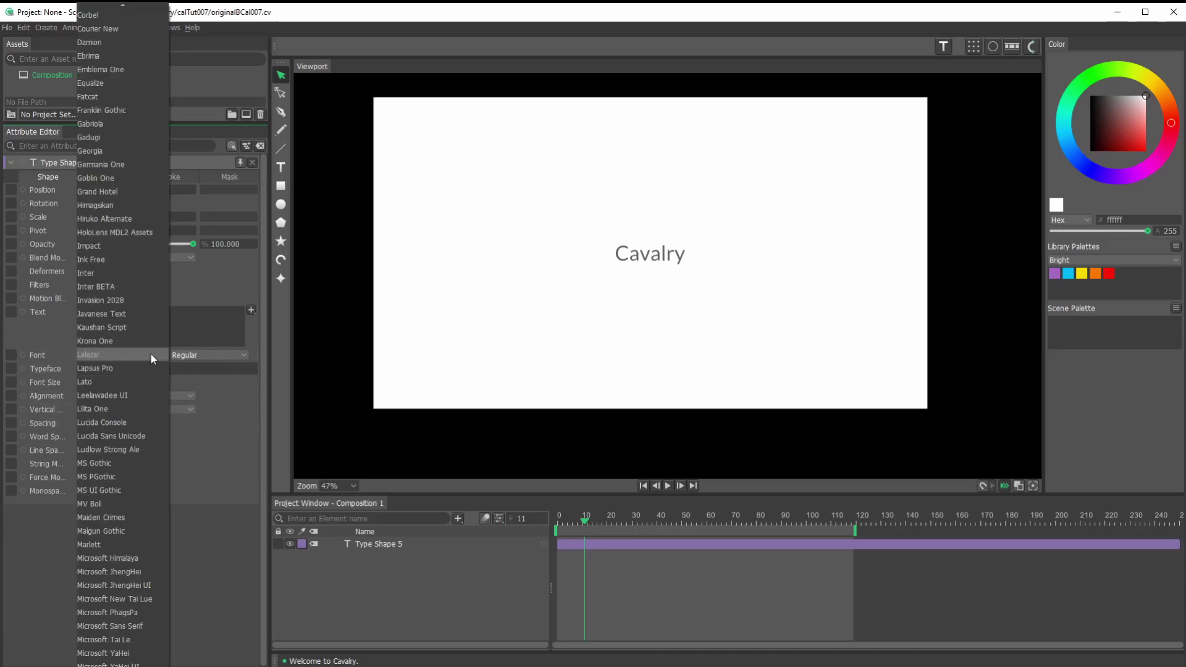
left_click(140, 83)
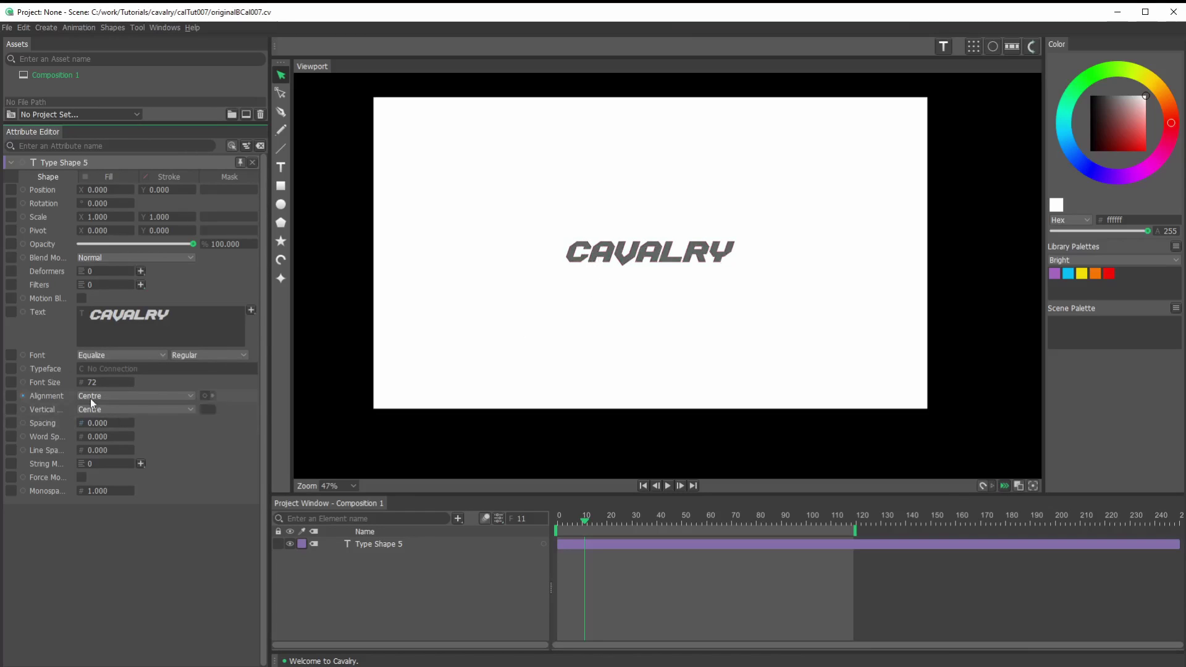
left_click_drag(93, 383, 181, 390)
Show Type Shape 5's outline points with the Edit Shape tool, zoomed in
left_click(282, 93)
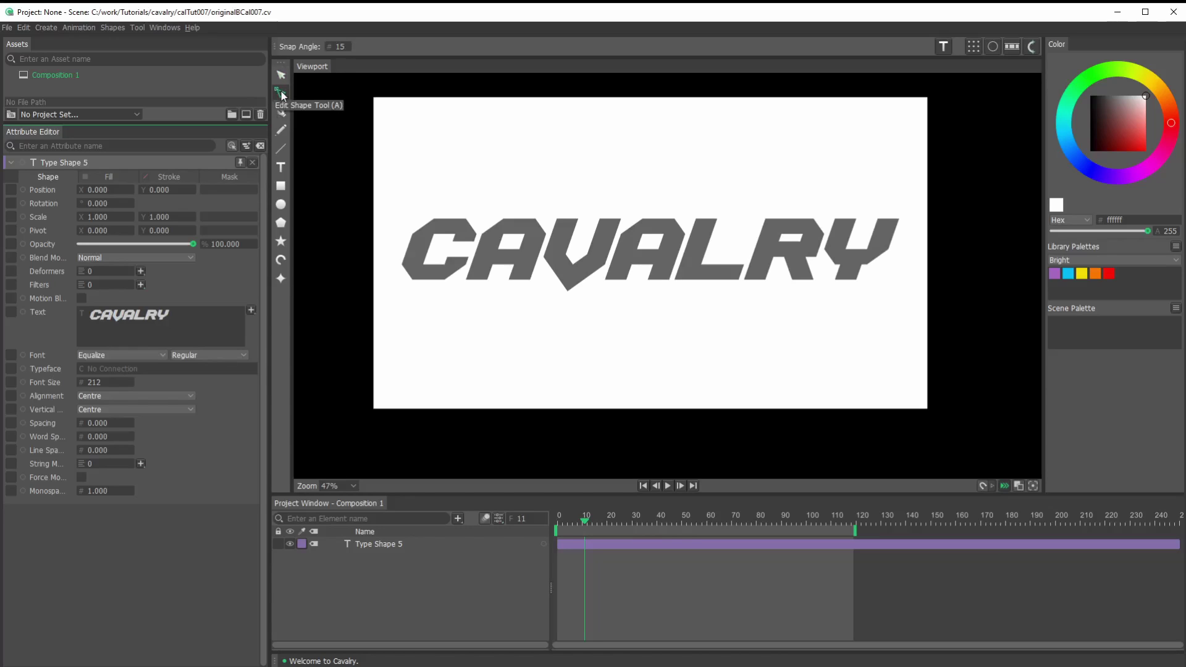
left_click(383, 545)
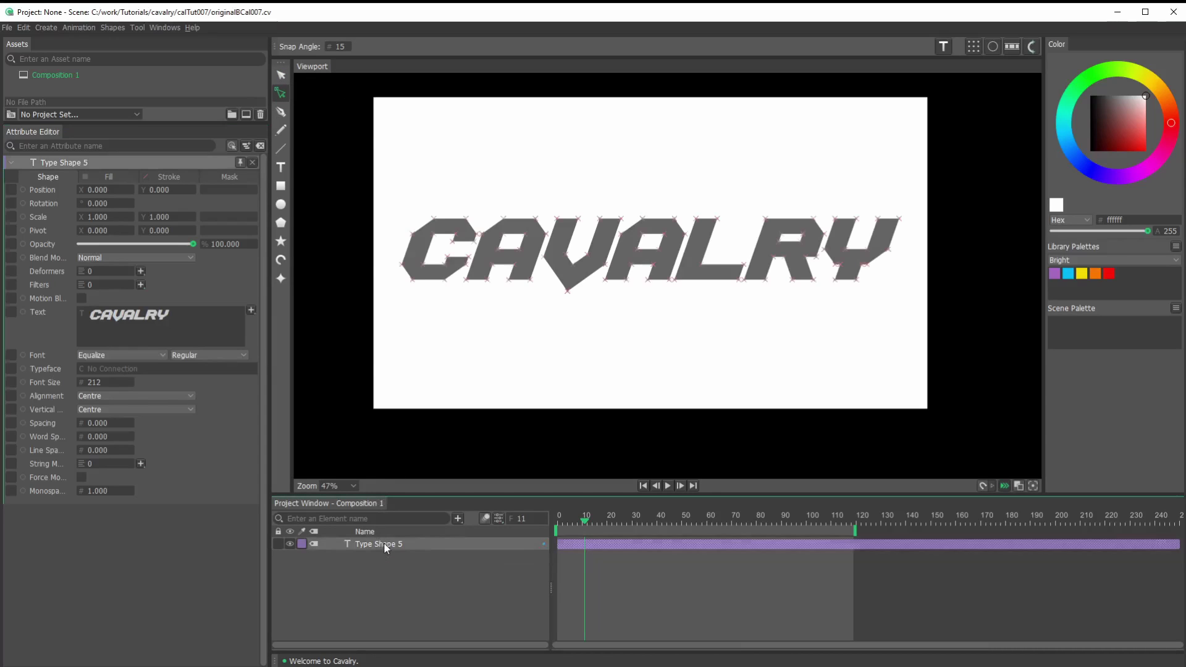
scroll(437, 285, "up", 5)
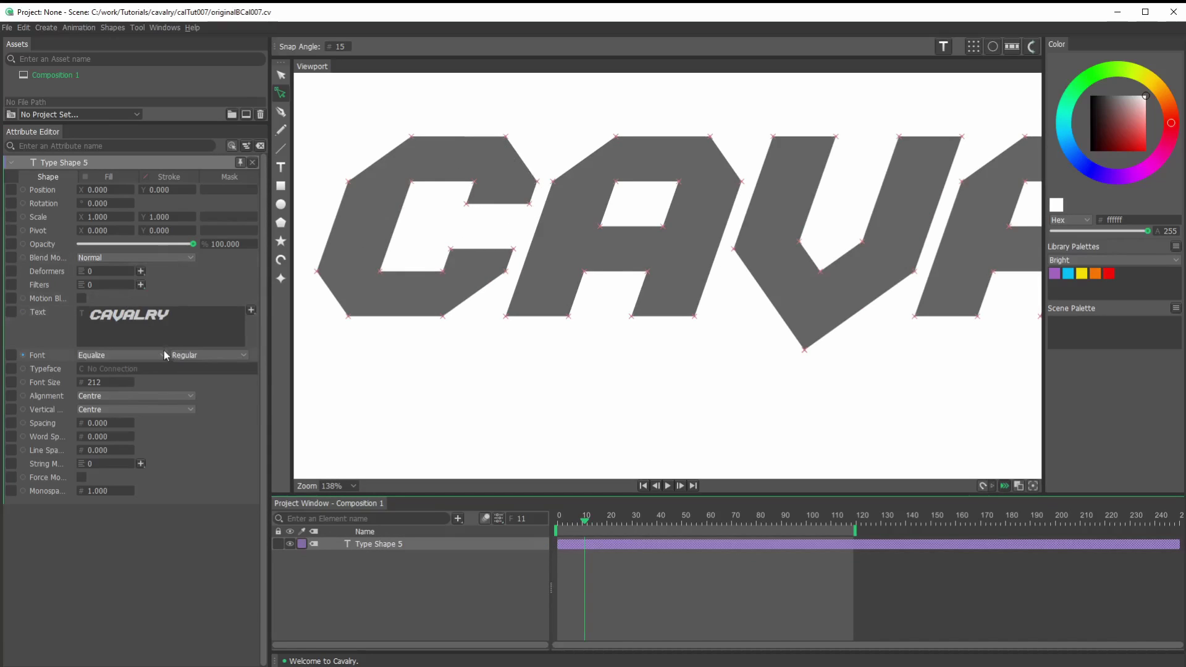
Try the Comfortaa font on the text, then switch back to Equalize
left_click(133, 357)
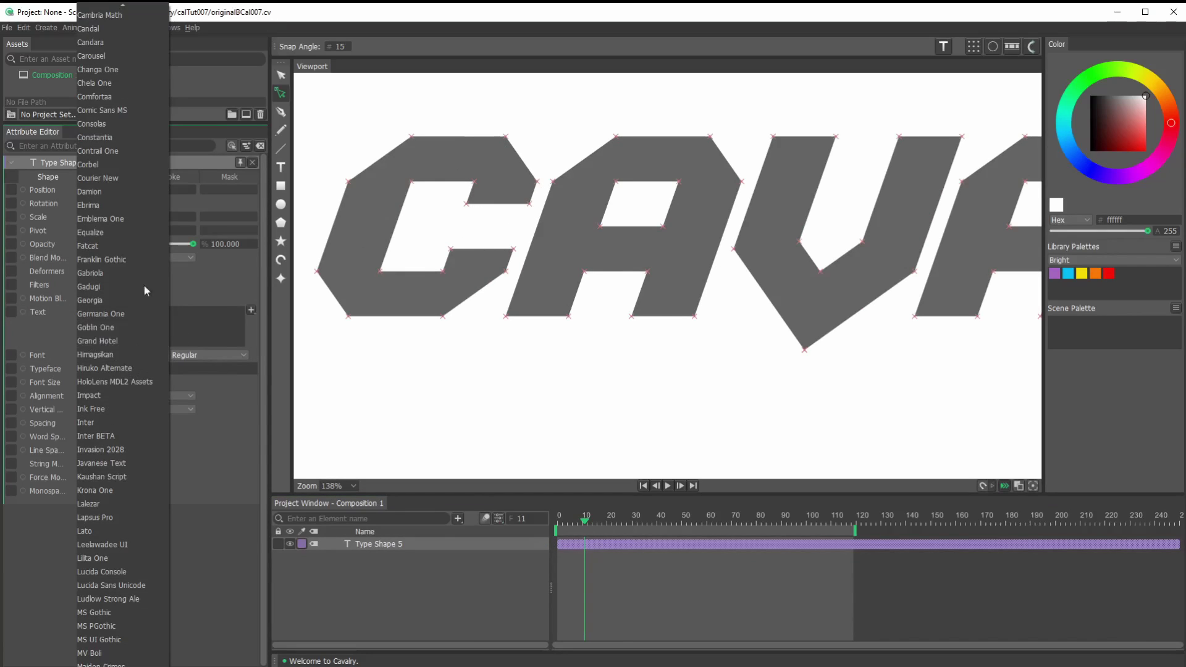
left_click(153, 96)
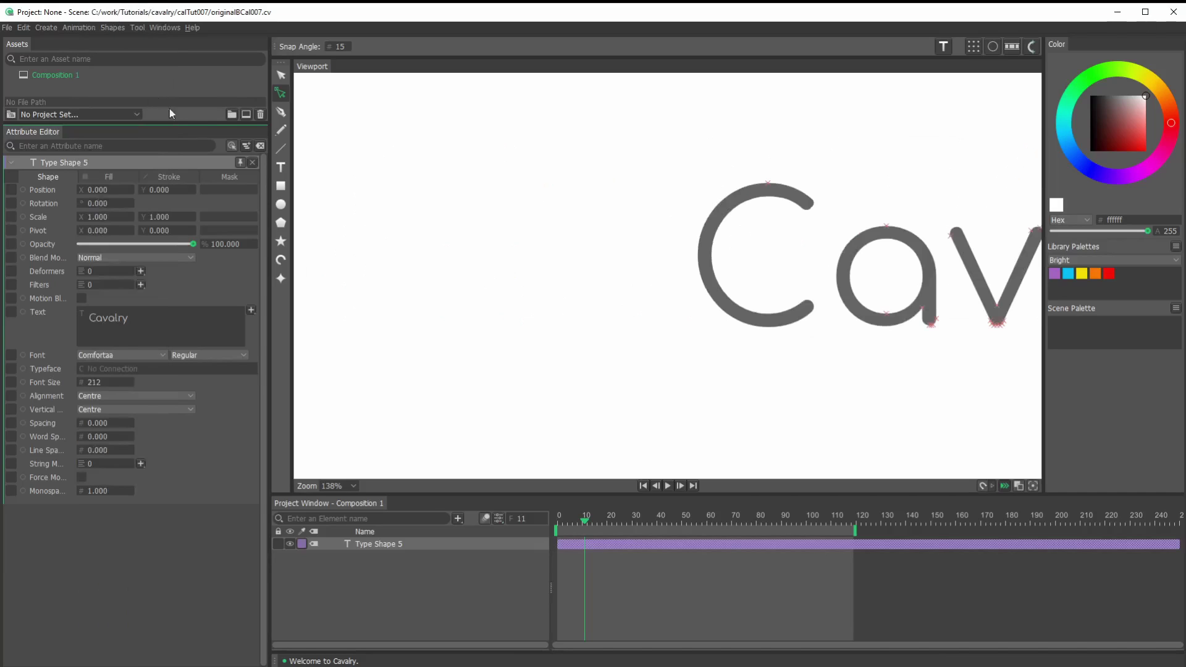
scroll(798, 251, "up", 3)
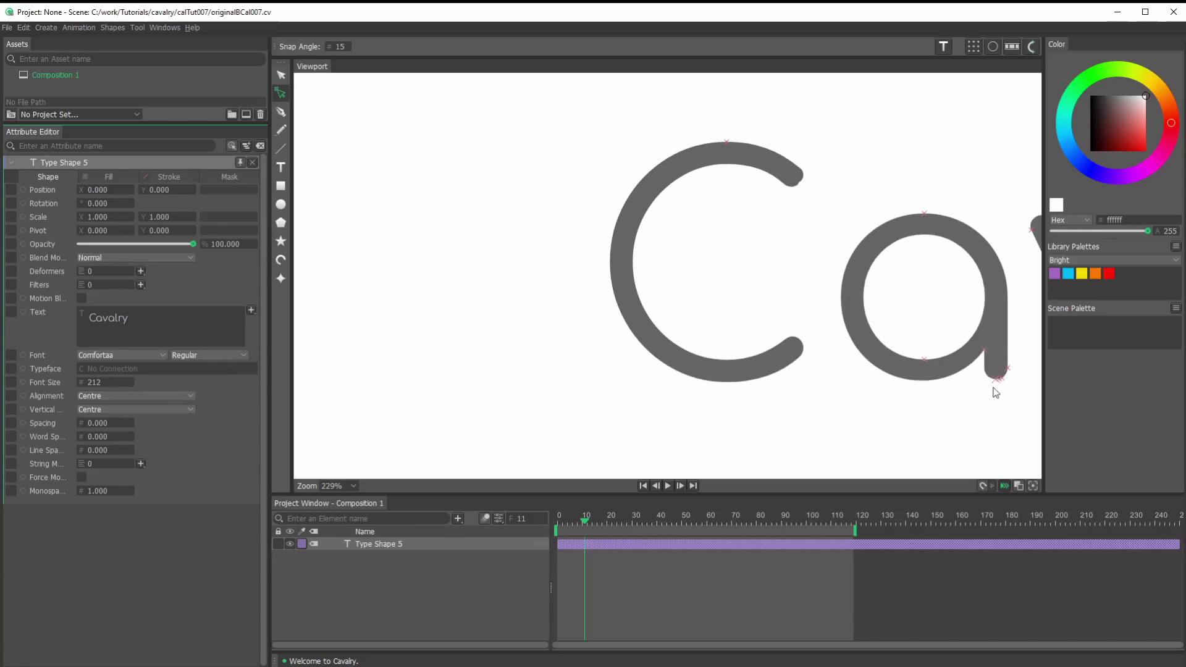
left_click(160, 355)
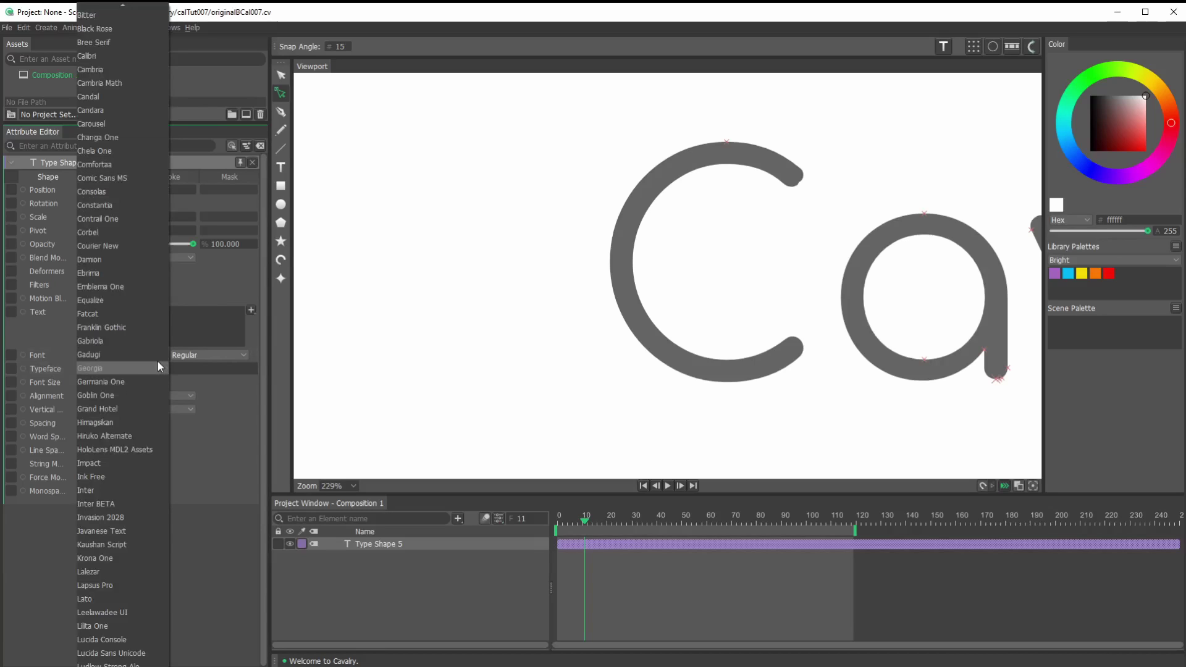
left_click(108, 304)
scroll(702, 234, "down", 5)
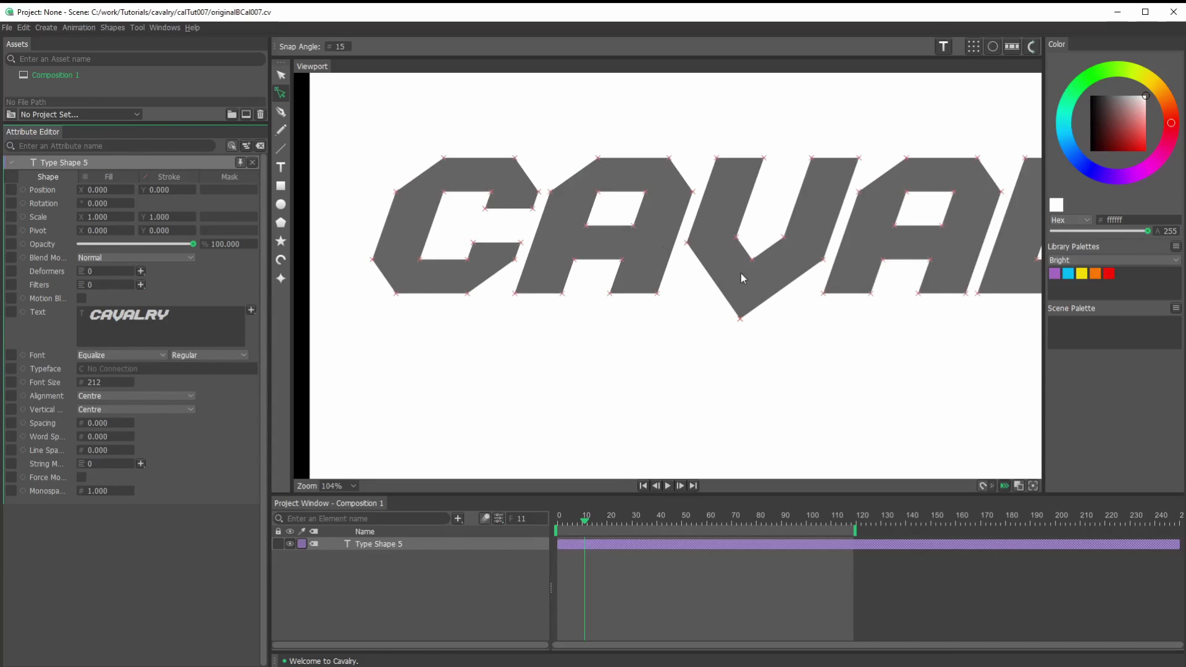
left_click_drag(650, 257, 653, 297)
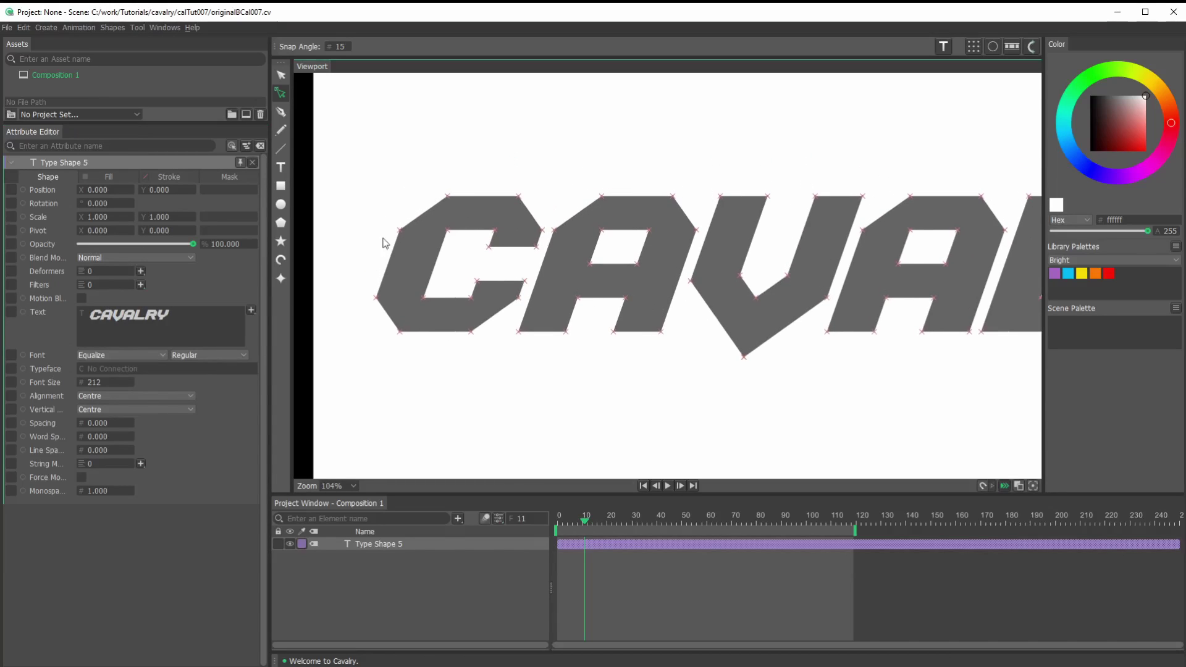
Add an Add Divisions deformer to Type Shape 5
left_click(377, 544)
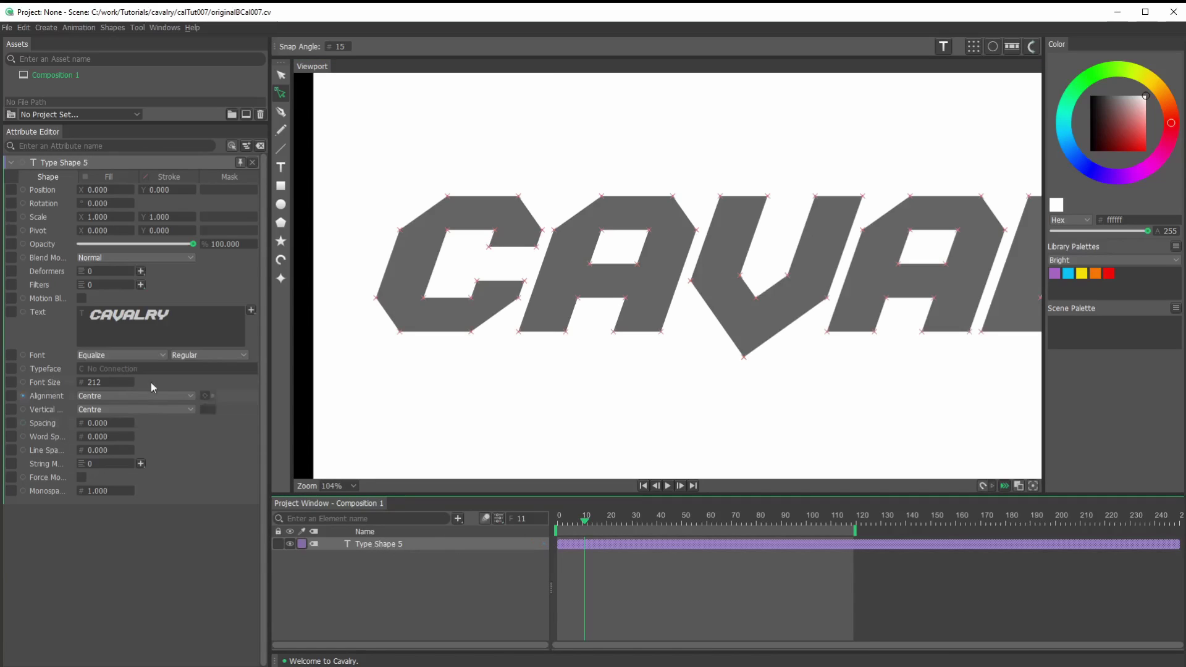
left_click(141, 271)
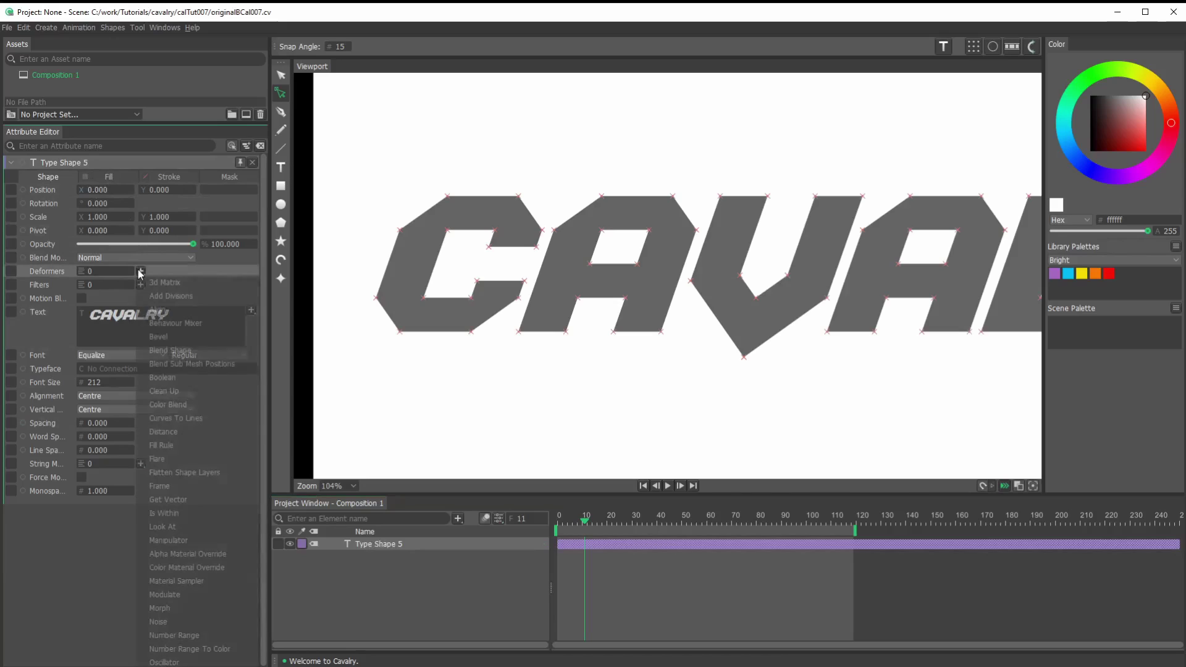
left_click(168, 297)
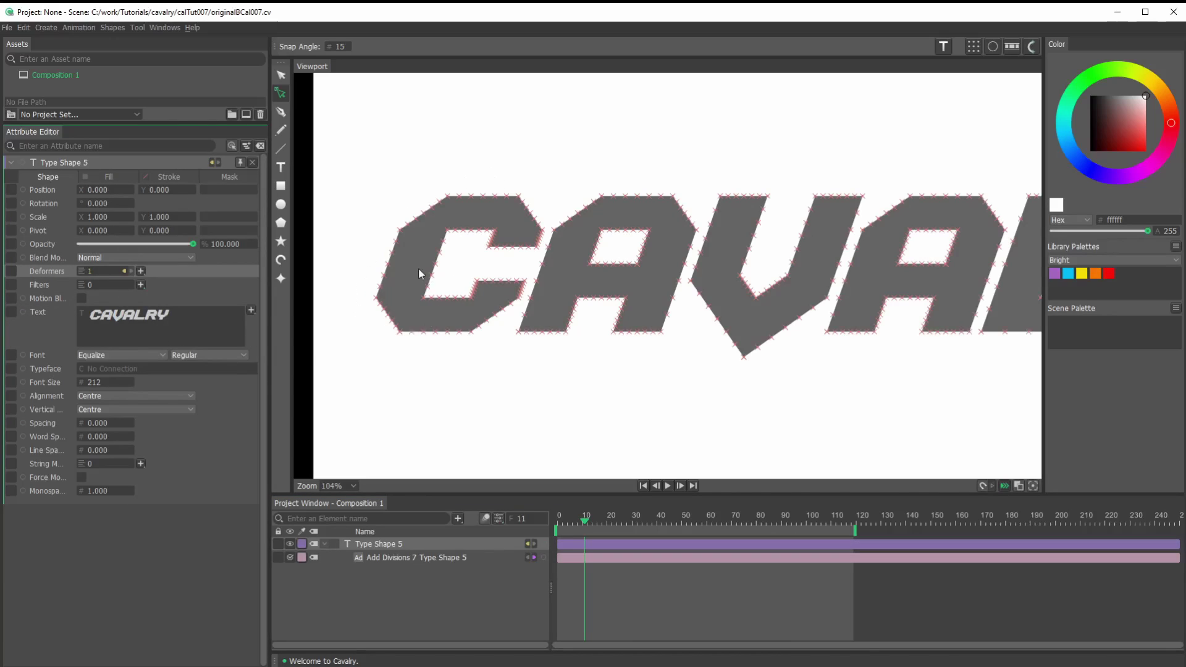
Try Divisions values of 3 and 2, then settle the Add Divisions deformer on 1
left_click(398, 557)
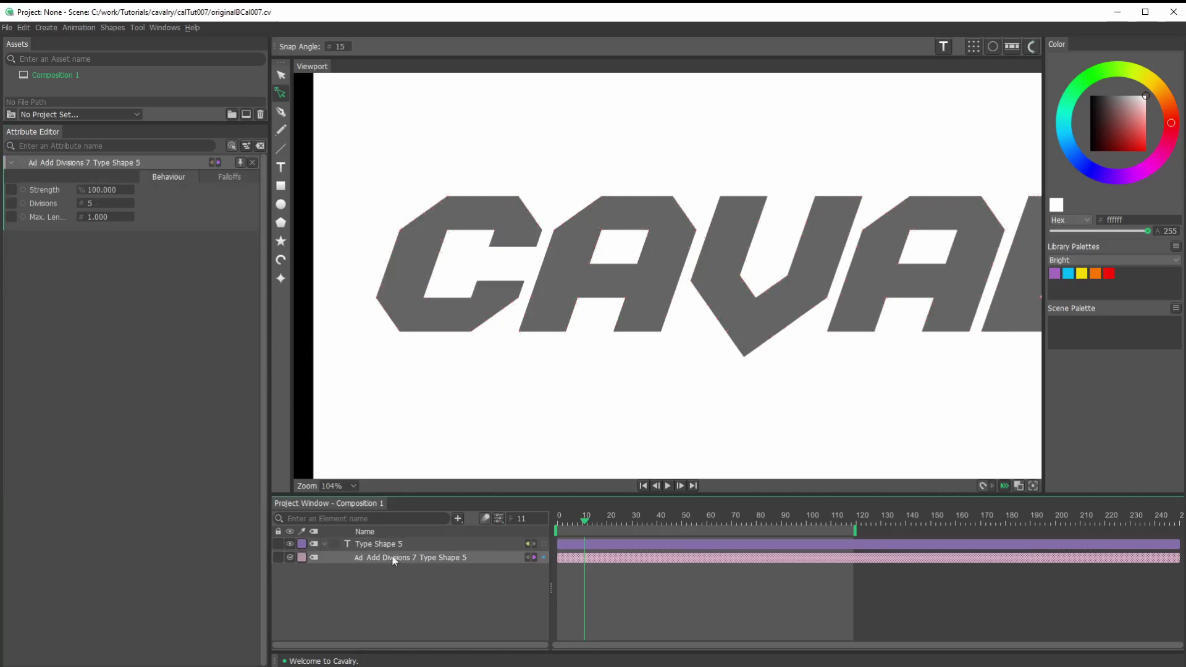
key("BackSpace")
type("3")
key("Return")
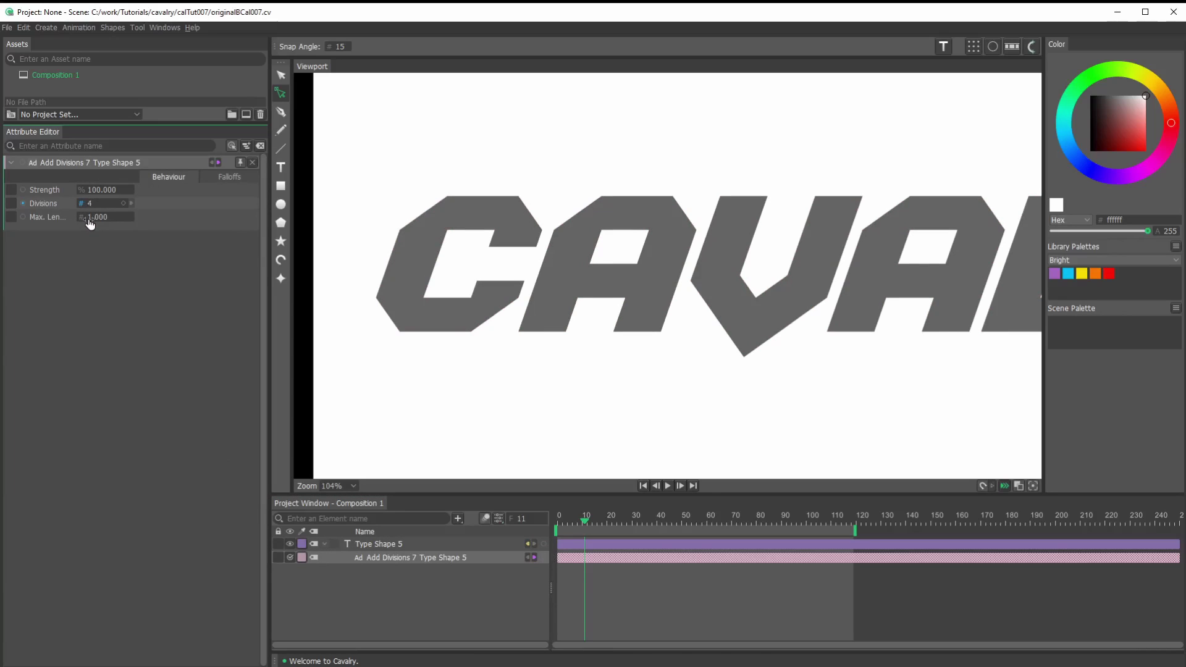
key("Down")
key("Down")
left_click(397, 545)
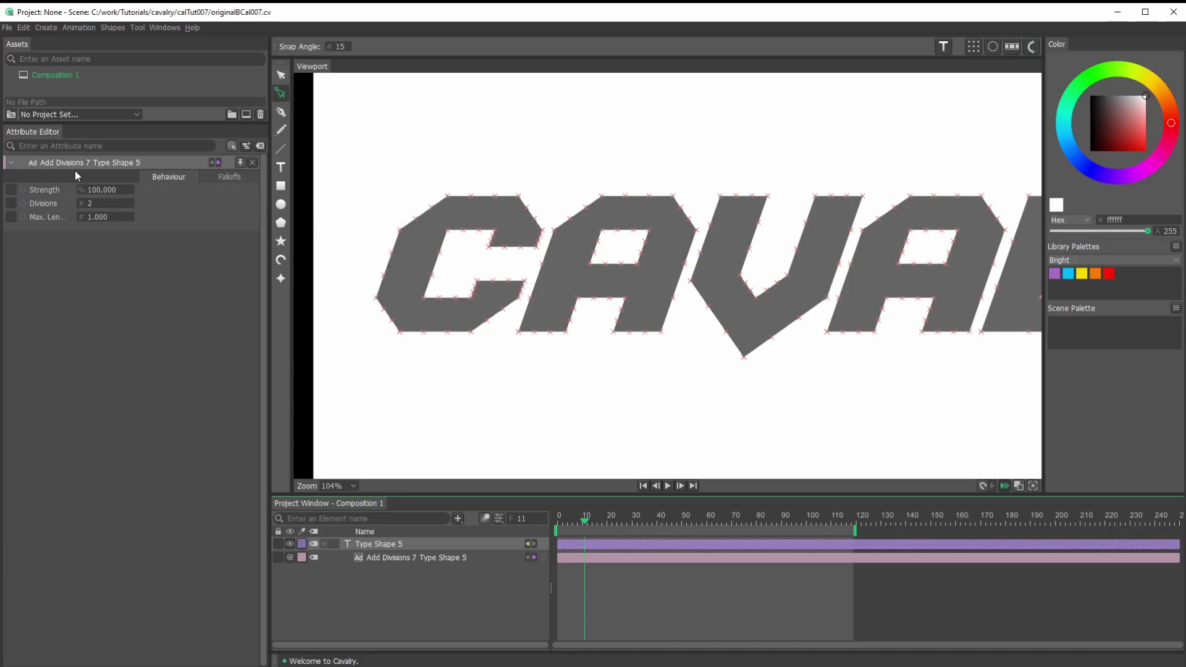
left_click(90, 204)
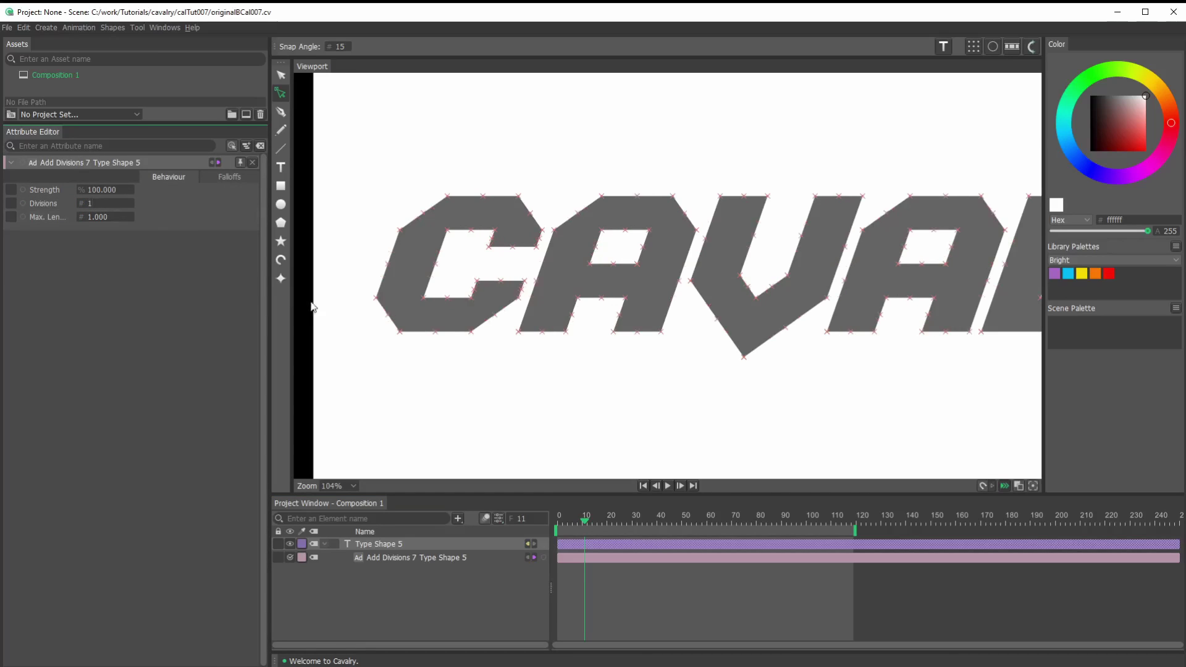
key("Return")
left_click(91, 204)
left_click(390, 589)
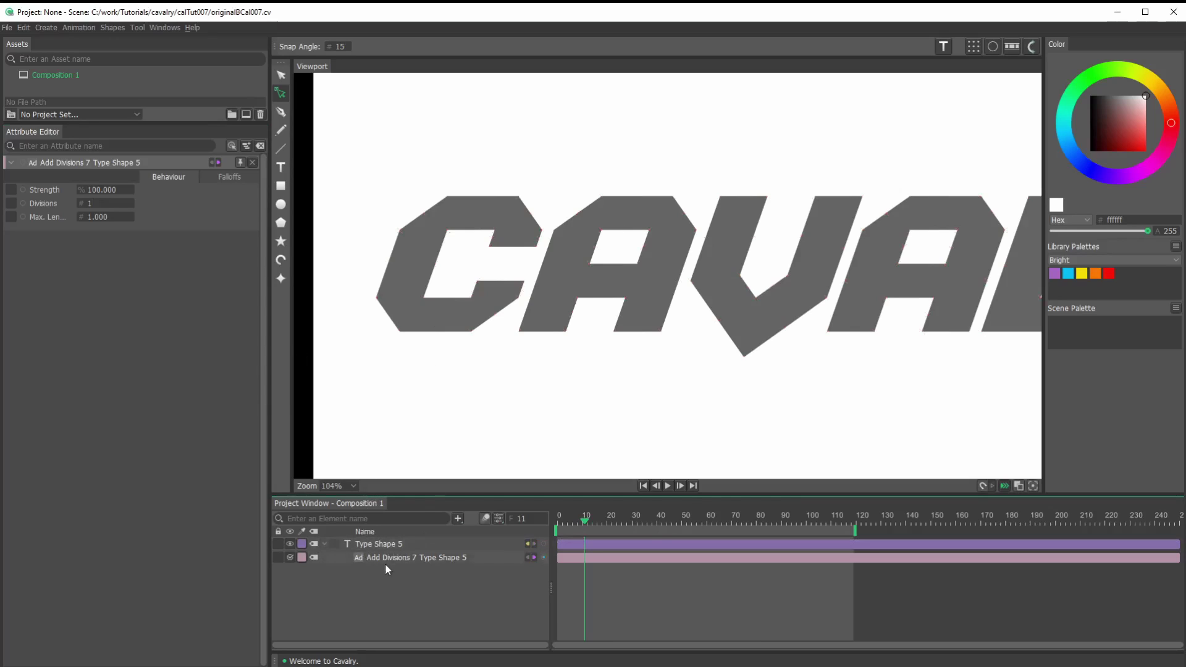
Convert Type Shape 5 into an editable shape with Make Editable and hide the original
left_click(374, 545)
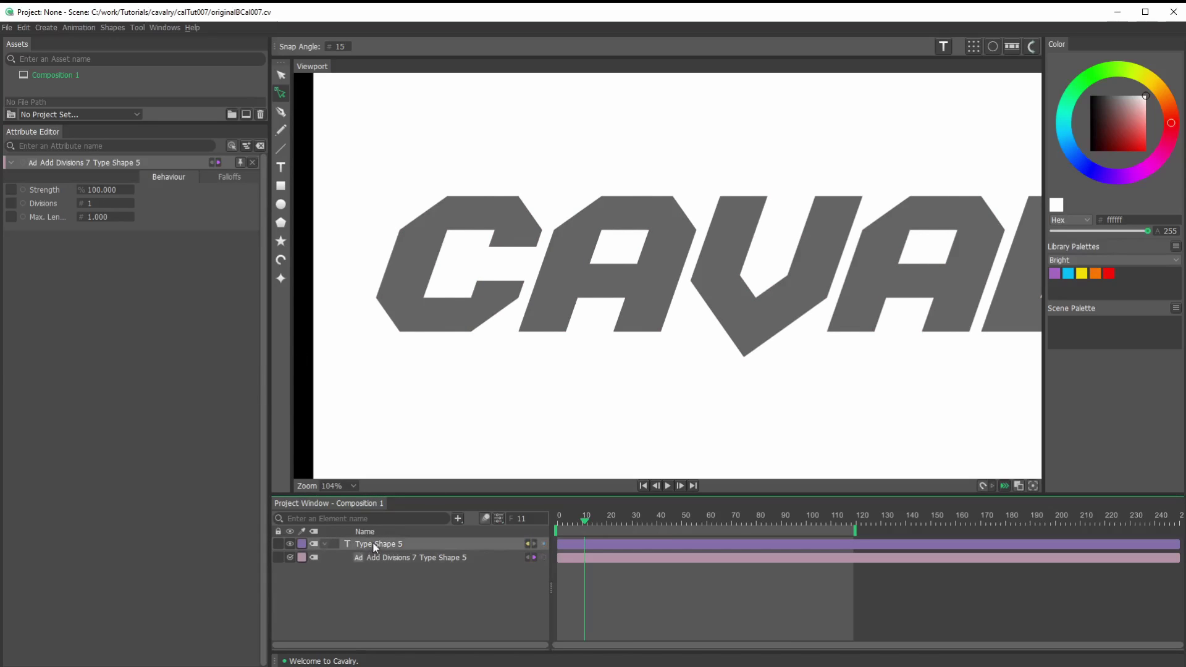
left_click(28, 28)
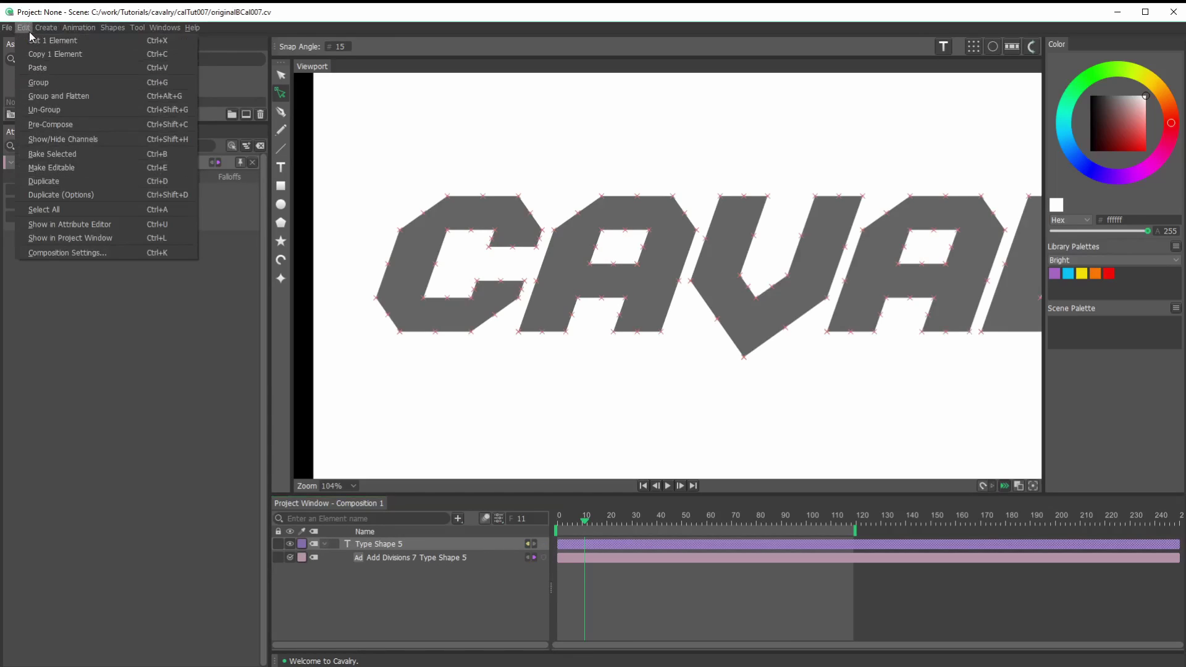
left_click(374, 607)
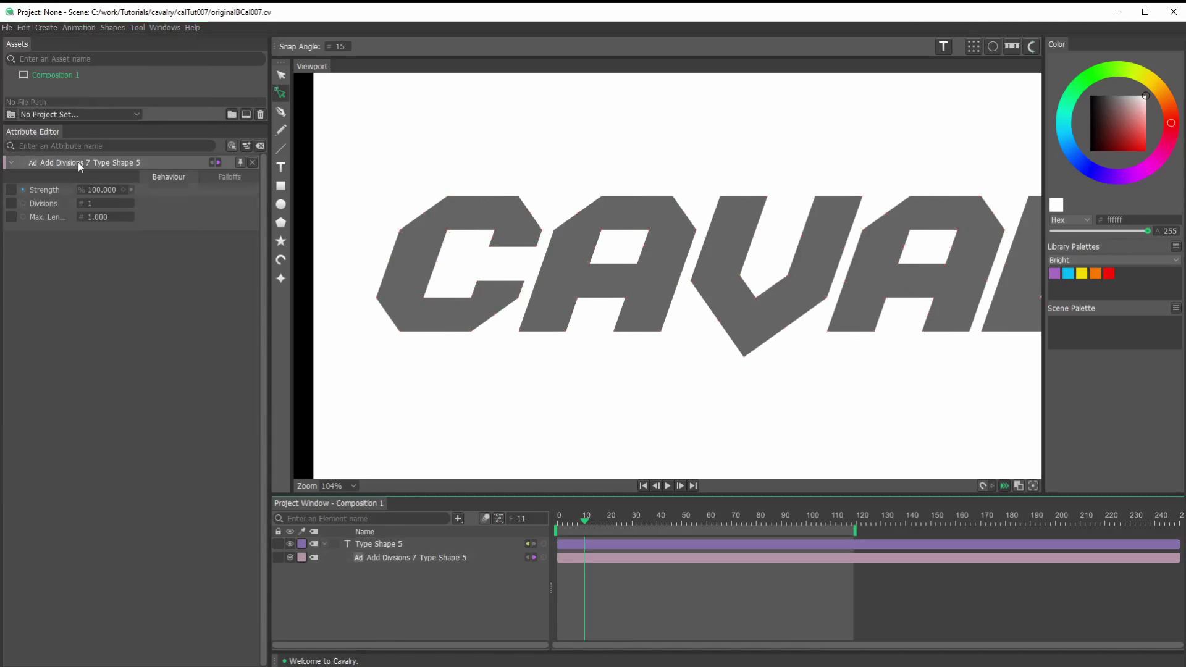
left_click(280, 75)
left_click(358, 546)
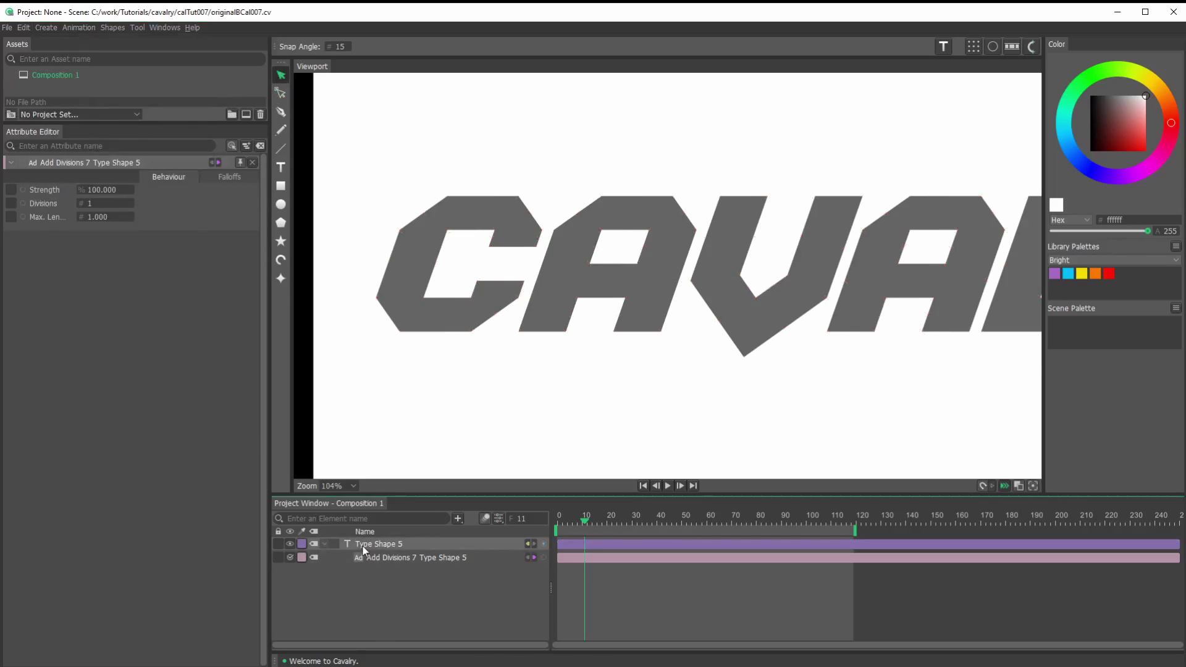
left_click(24, 27)
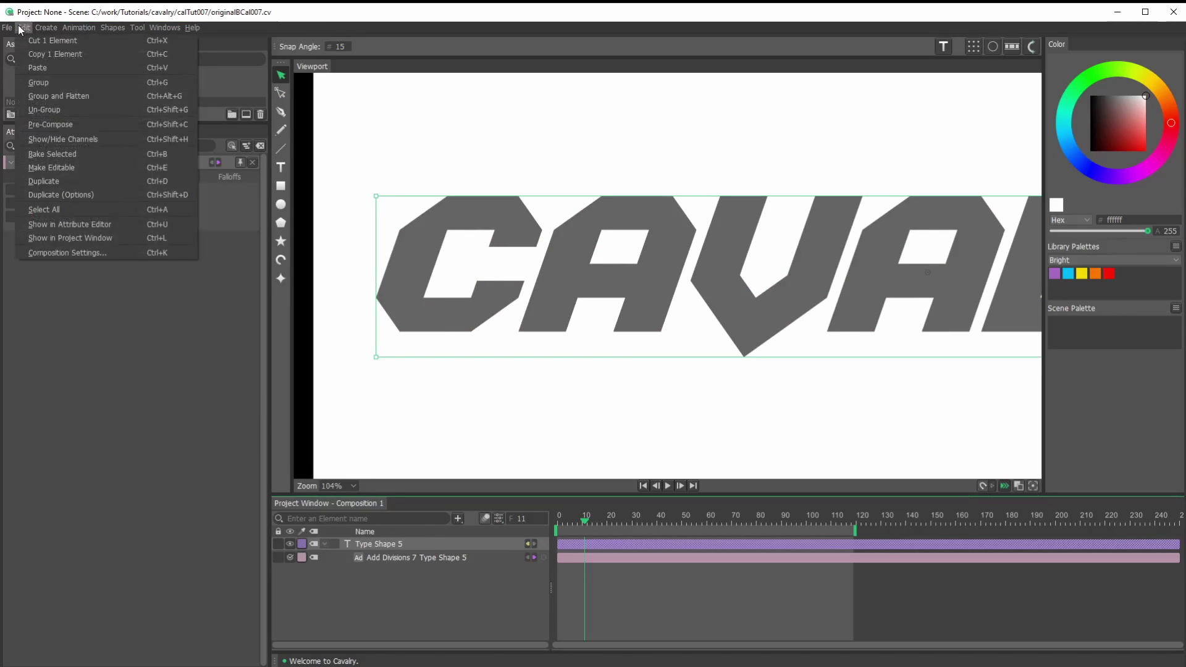
left_click(44, 169)
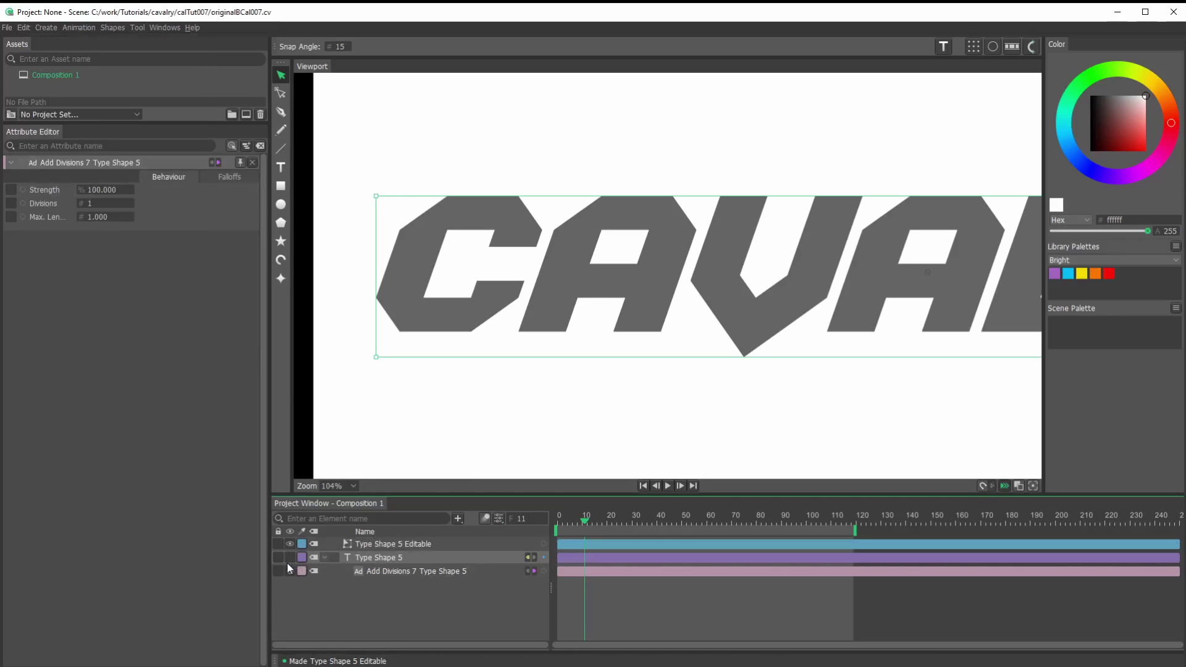
left_click(290, 556)
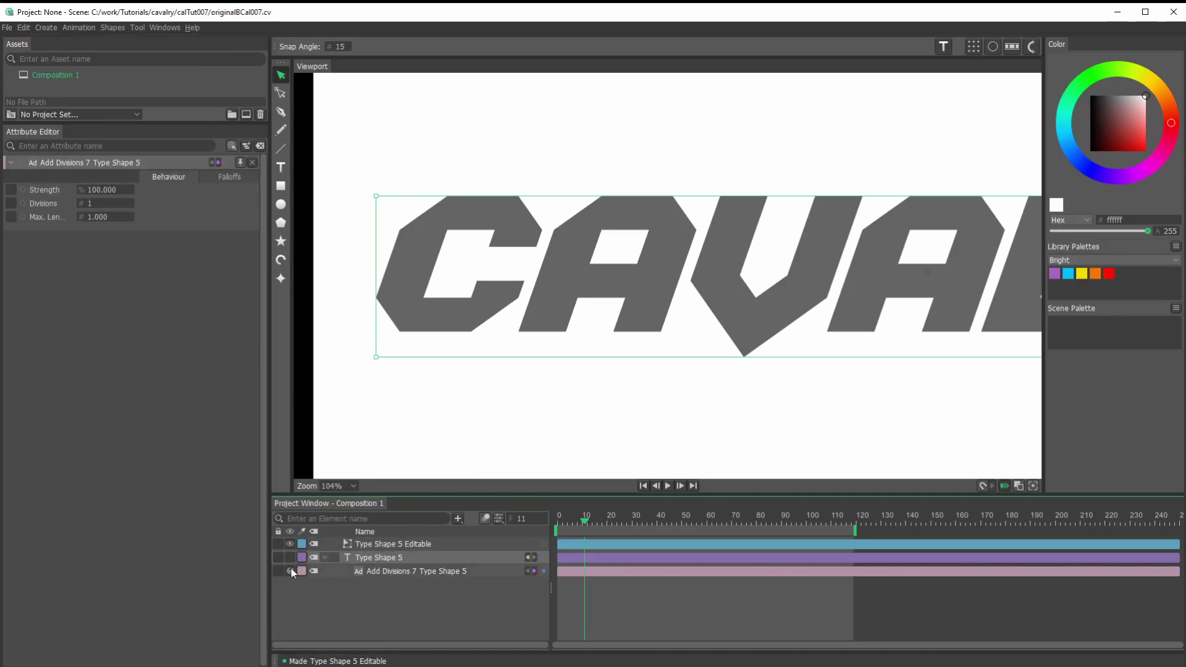
Test-drag a point on the editable copy, undo it, and rename the layer baseText
left_click(392, 542)
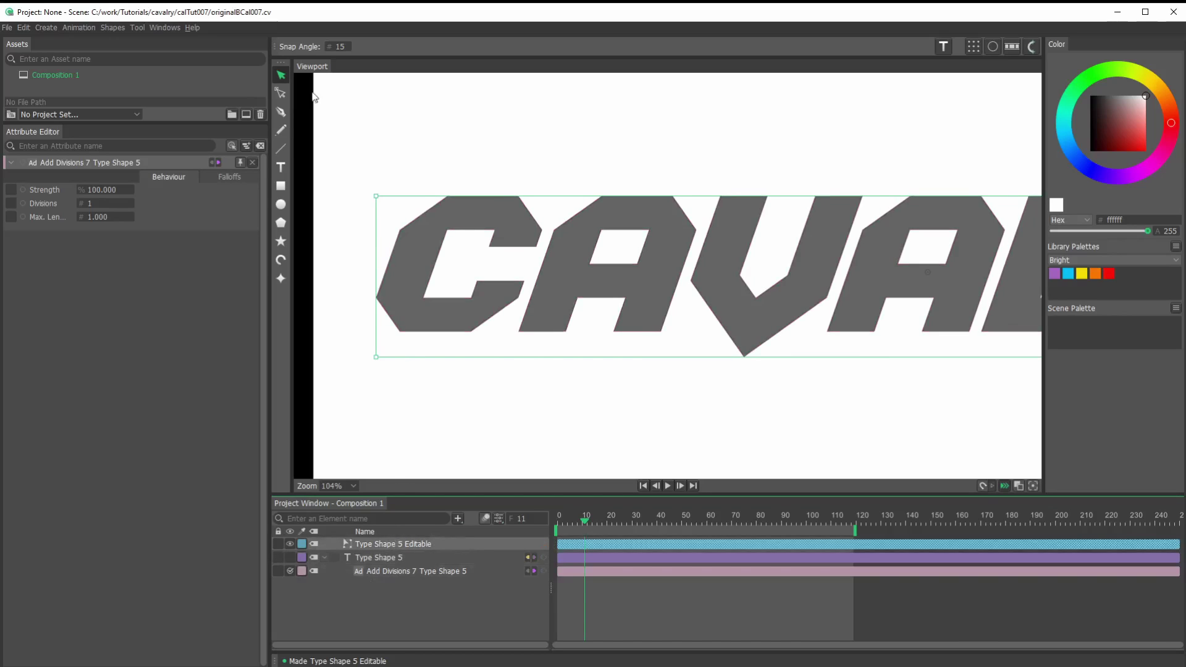
left_click(283, 93)
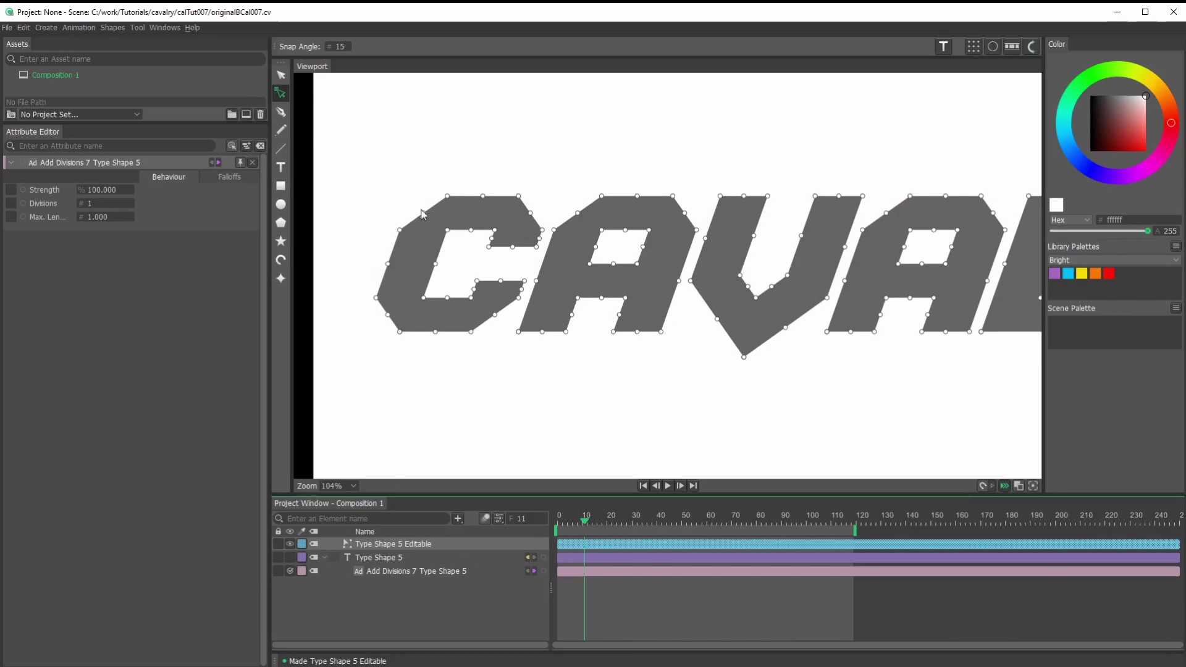
left_click_drag(424, 215, 382, 159)
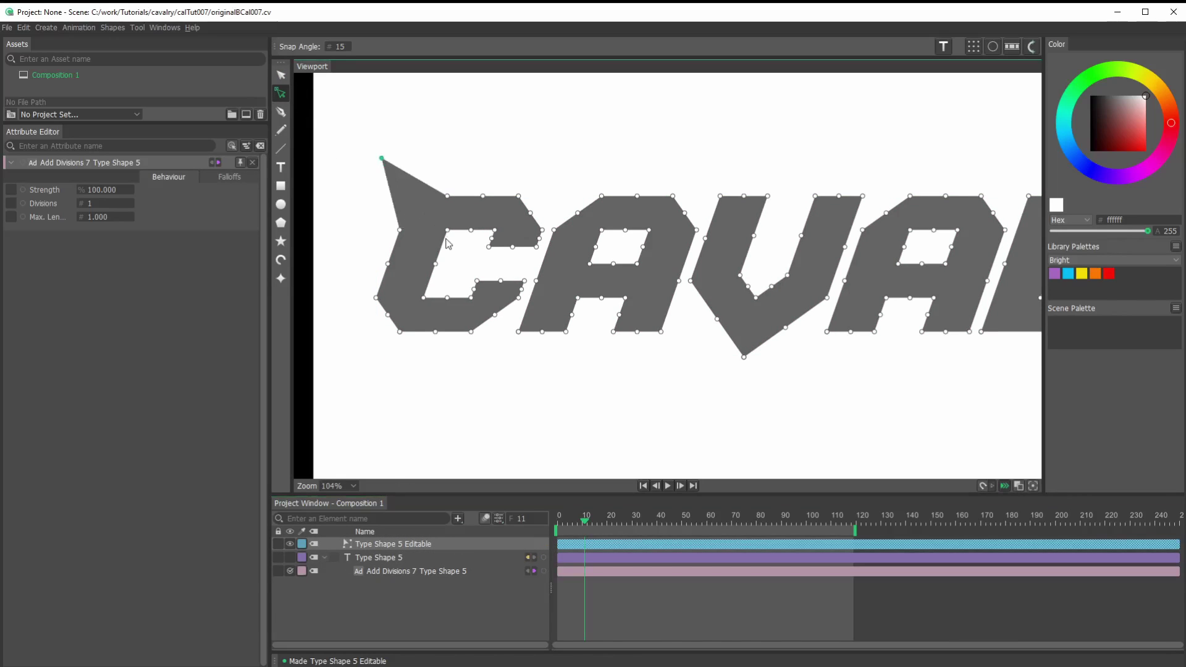
key("ctrl+z")
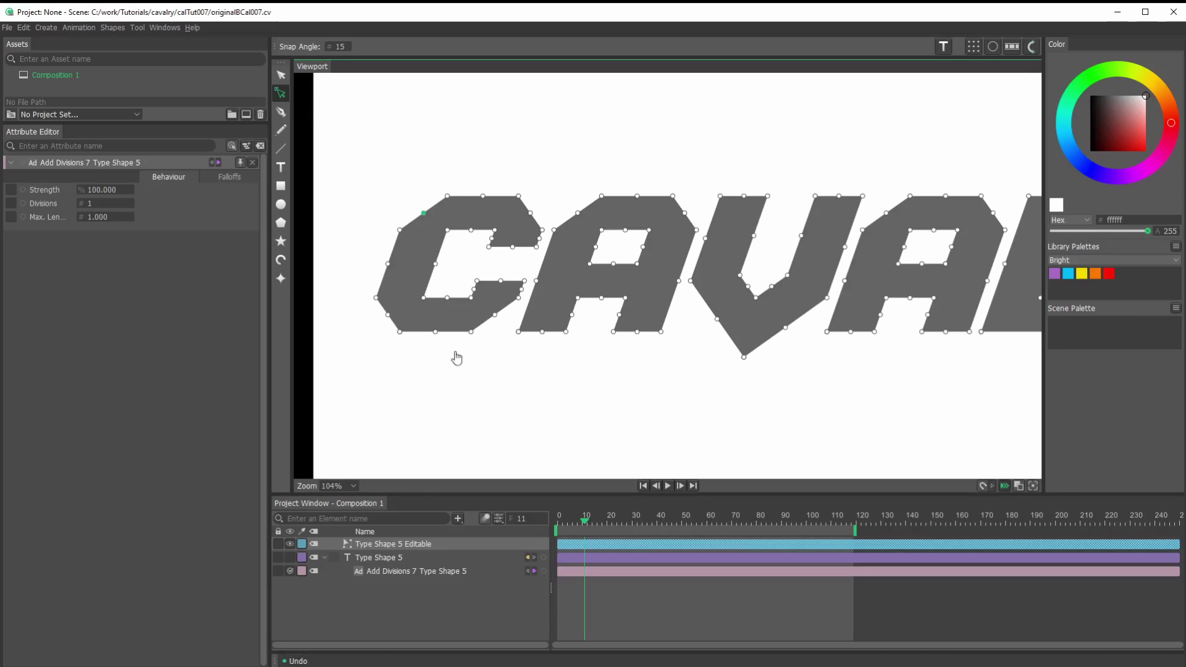
double_click(404, 545)
type("baseText")
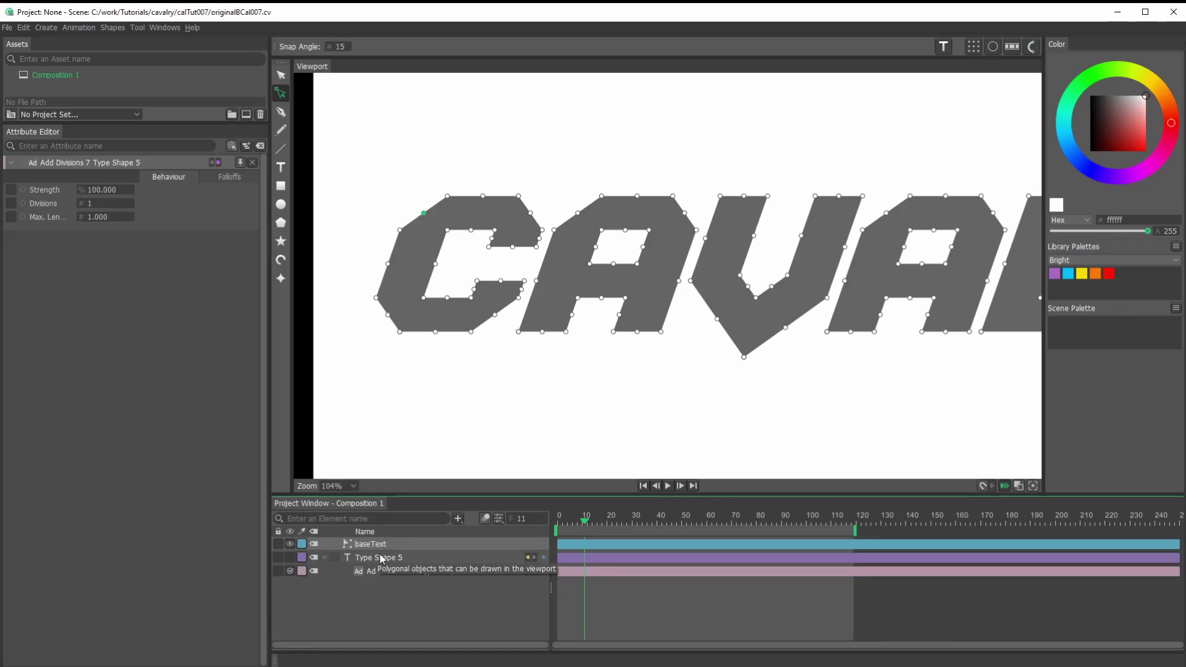
Copy and paste baseText, then rename the middle copy squashText
key("ctrl+c")
key("ctrl+v")
key("ctrl+v")
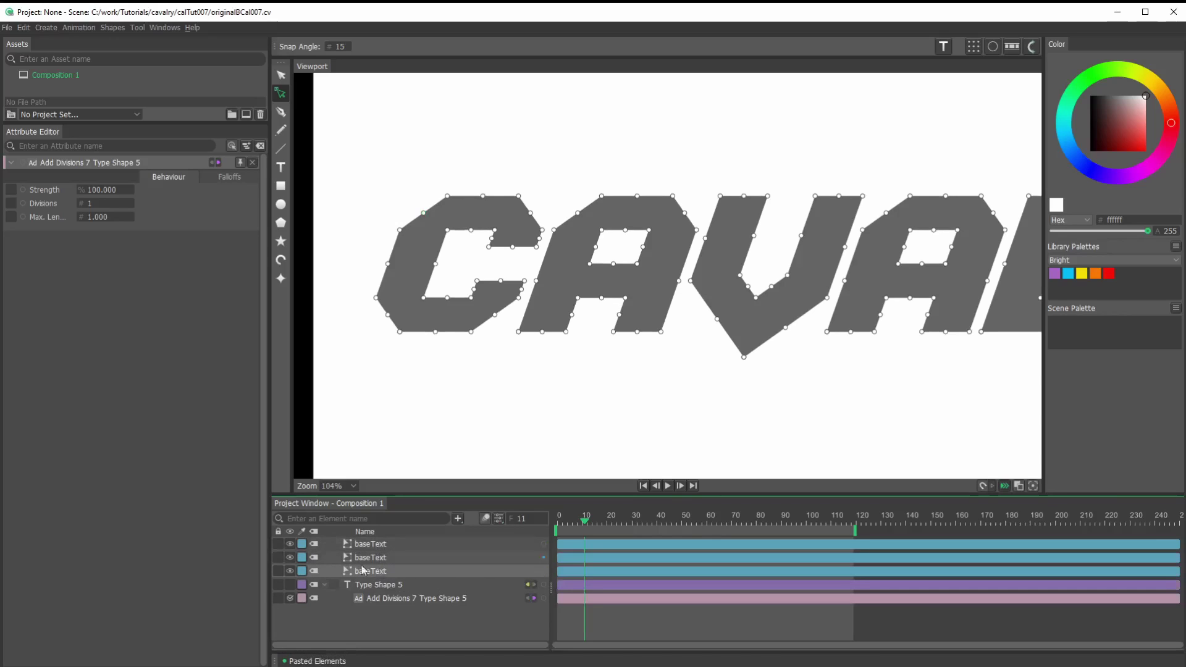
left_click(376, 559)
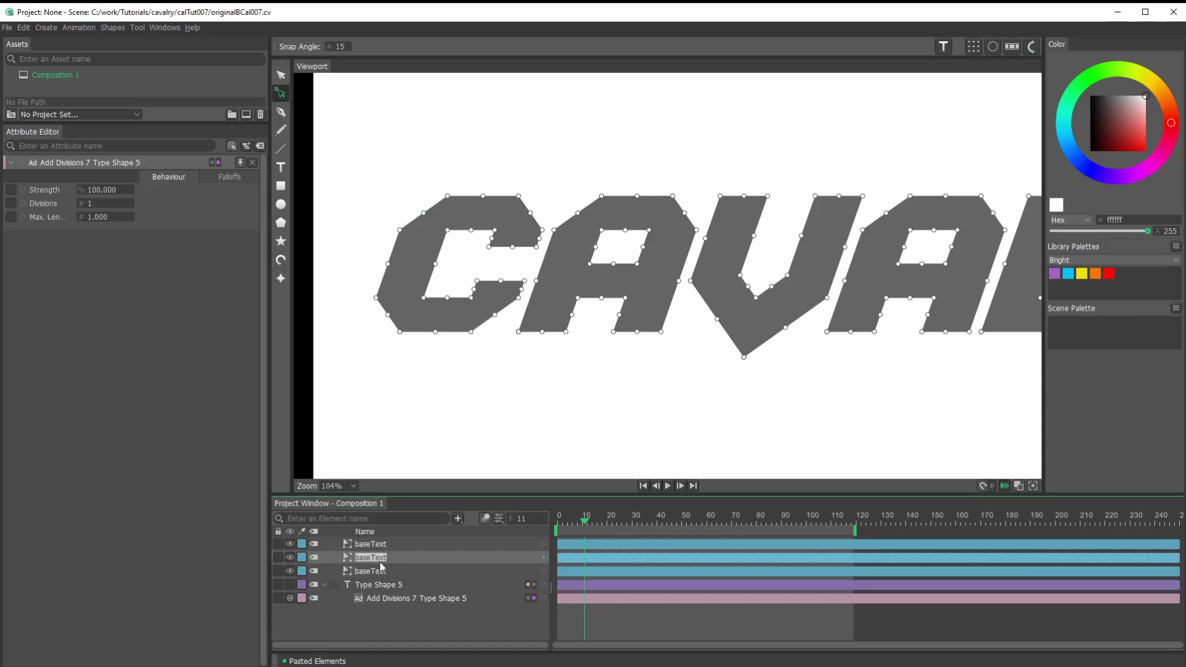
left_click_drag(353, 560, 373, 562)
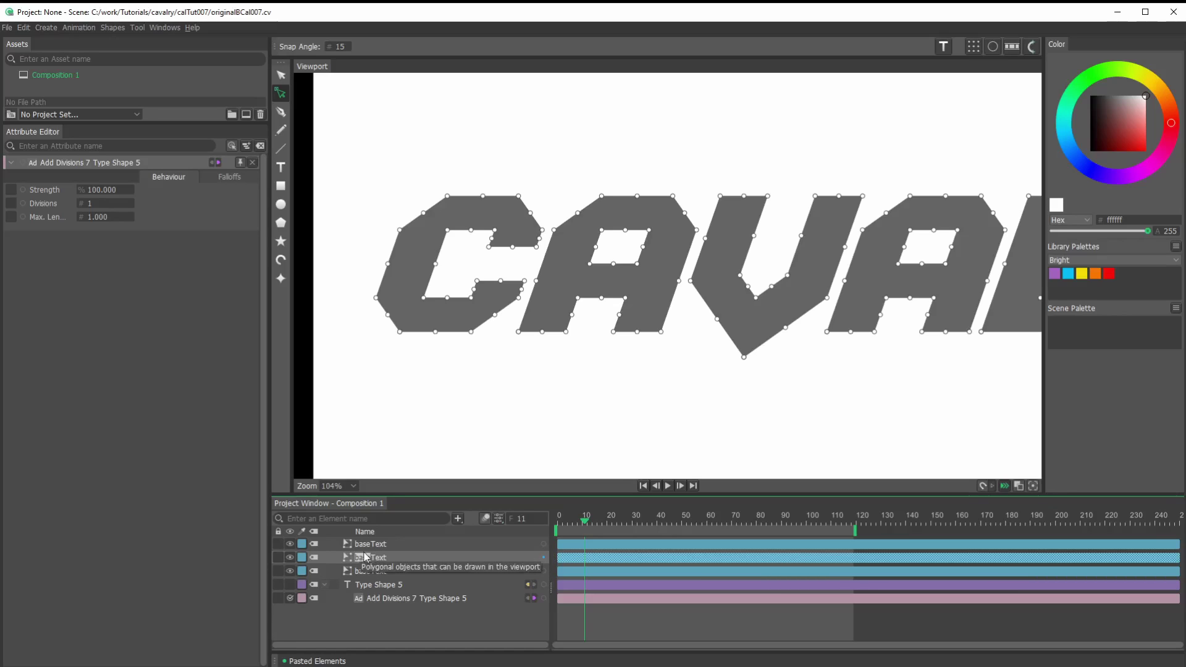
type("squash")
key("Return")
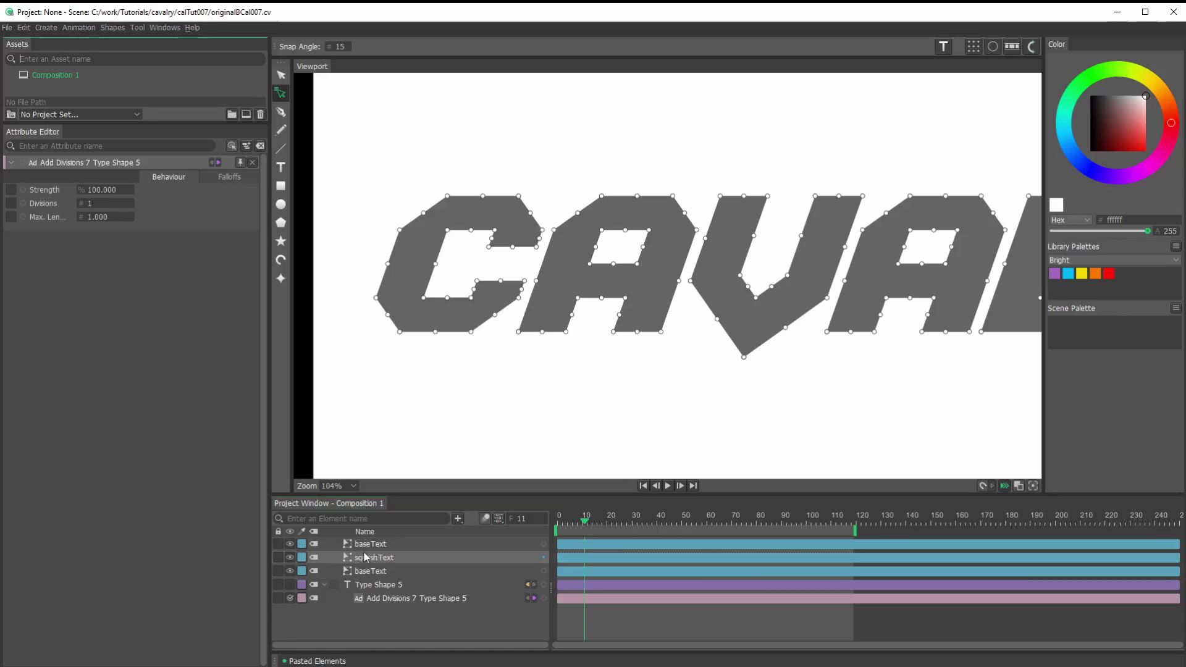
Rename the top baseText copy stretchText
double_click(365, 544)
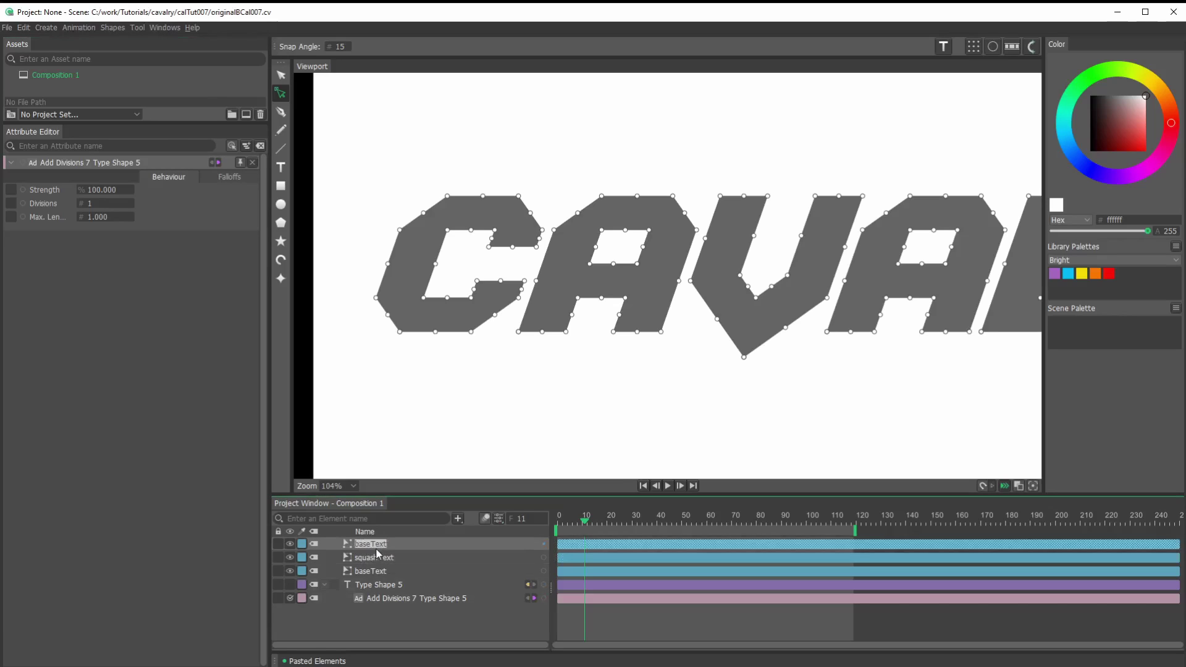
left_click(371, 548)
left_click_drag(344, 549, 371, 552)
type("stretch")
key("Return")
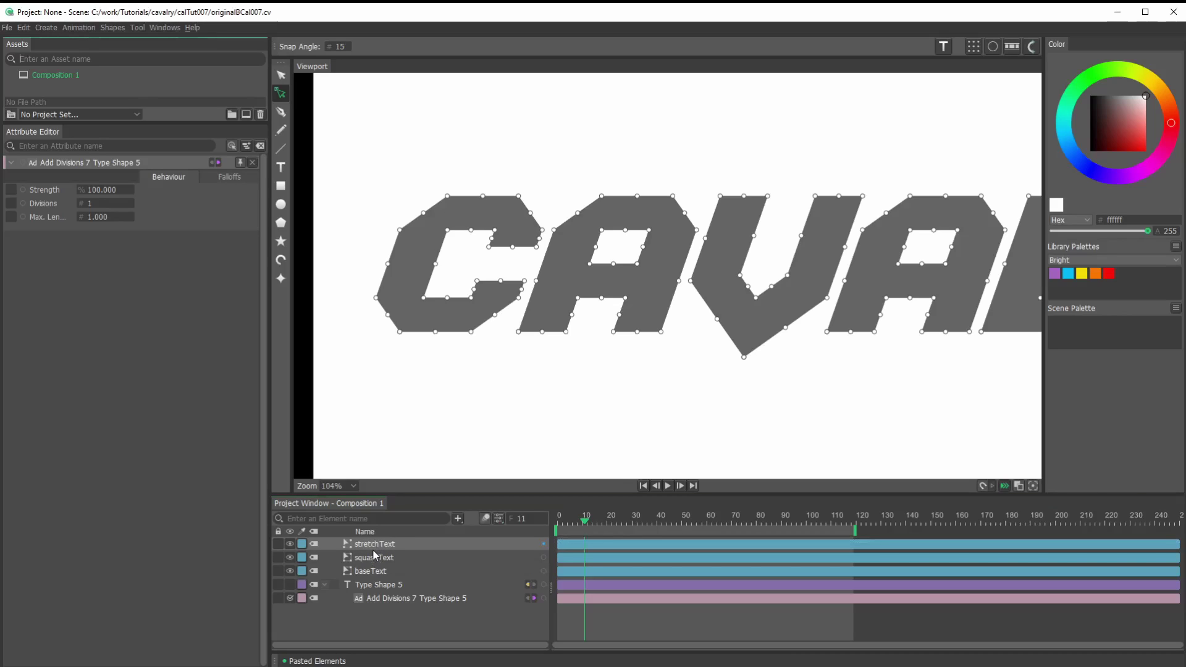
Hide baseText and select stretchText for point editing
left_click(329, 621)
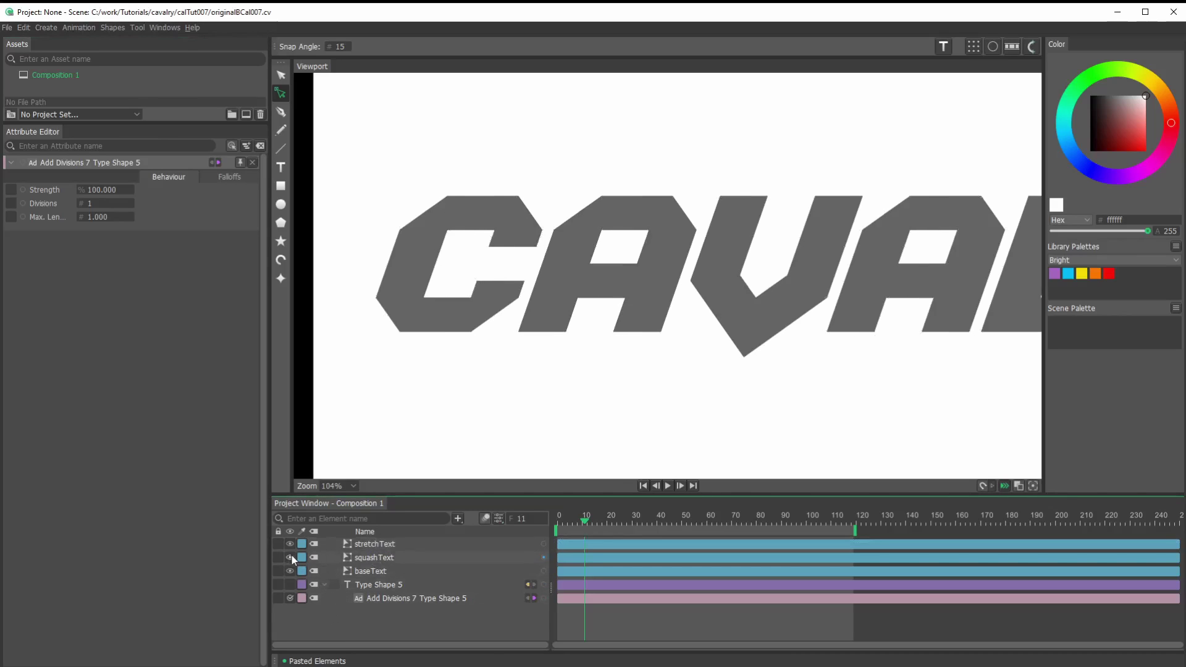
left_click(289, 571)
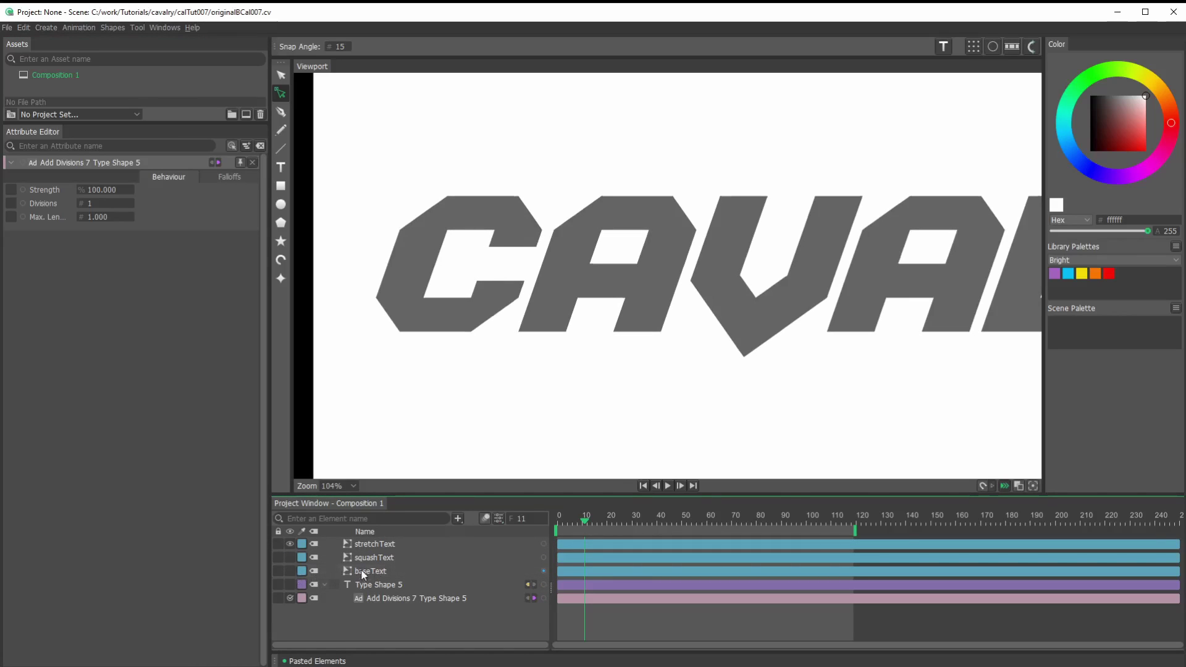
left_click(374, 548)
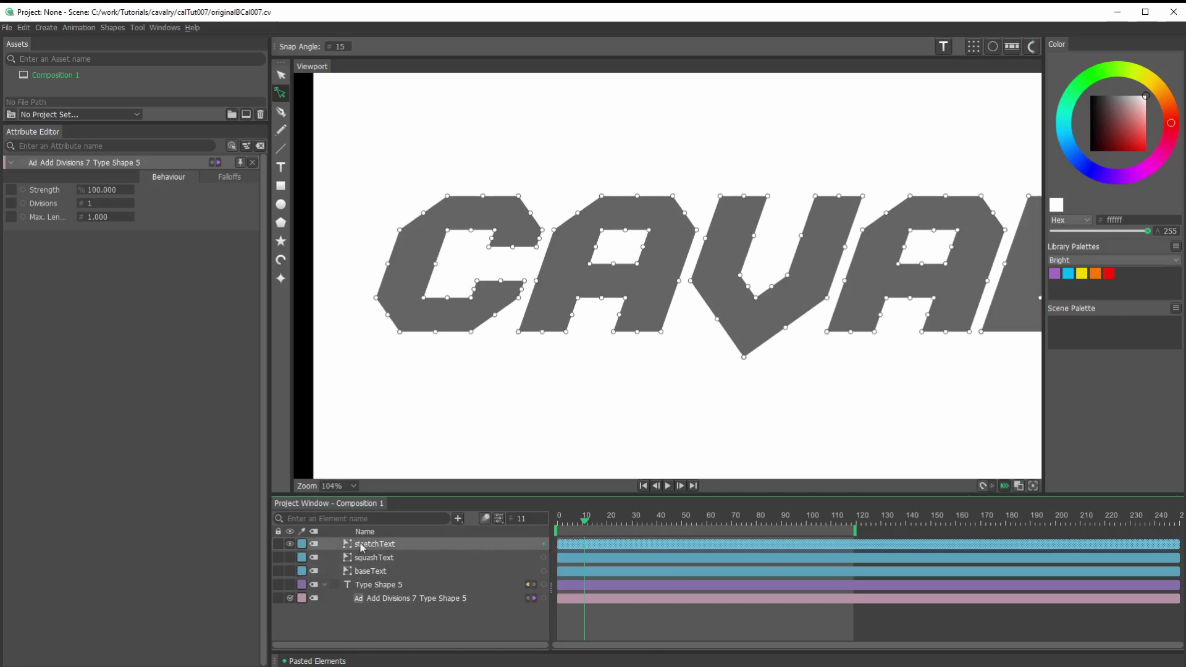
scroll(468, 249, "down", 3)
scroll(491, 250, "up", 1)
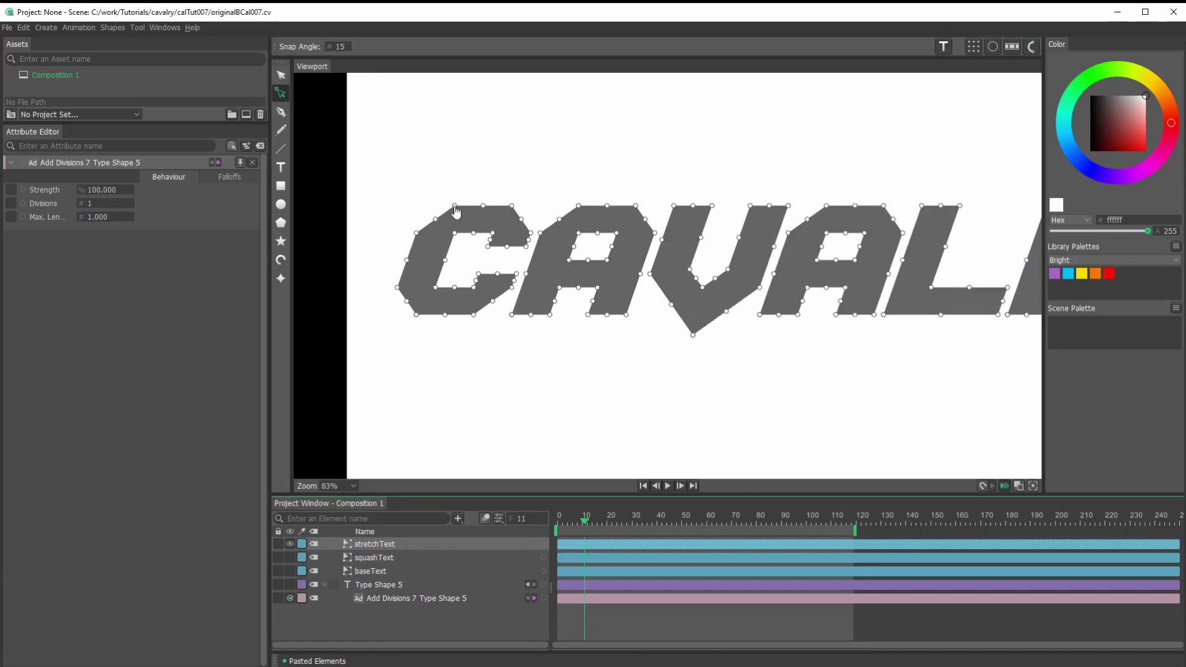
Drag the C's left-side, inner and notch points far left into speed-line spikes
left_click_drag(455, 212, 358, 214)
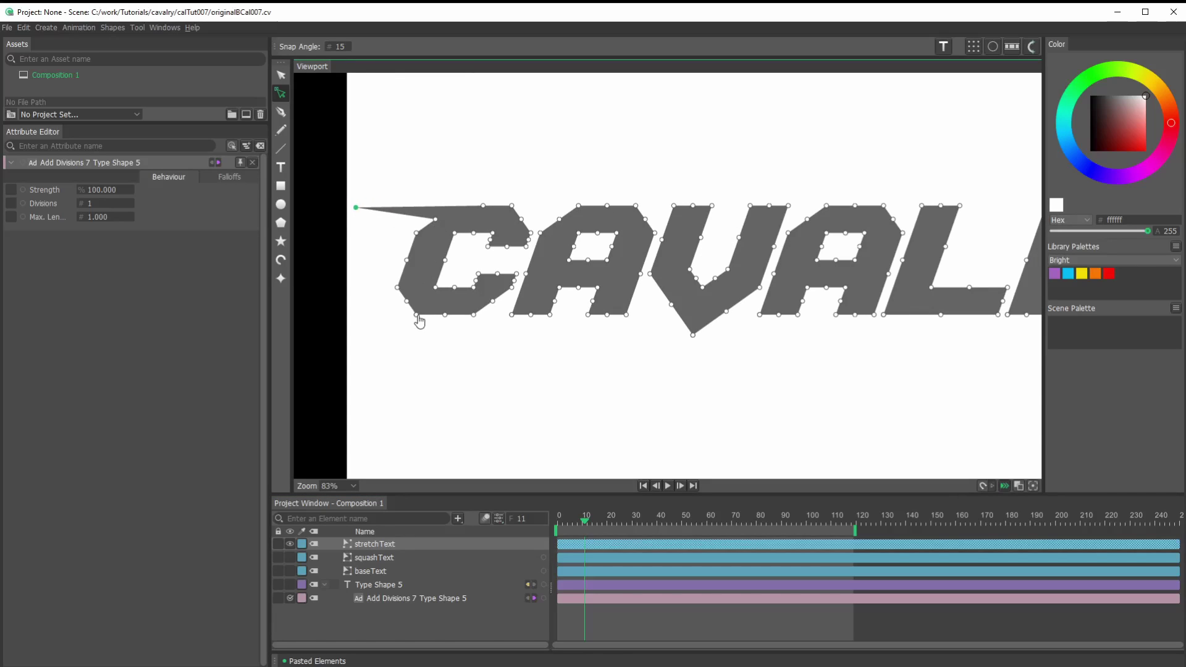
mouse_move(418, 321)
left_mouse_down()
mouse_move(351, 321)
mouse_move(422, 321)
left_mouse_up()
left_click_drag(417, 321, 323, 321)
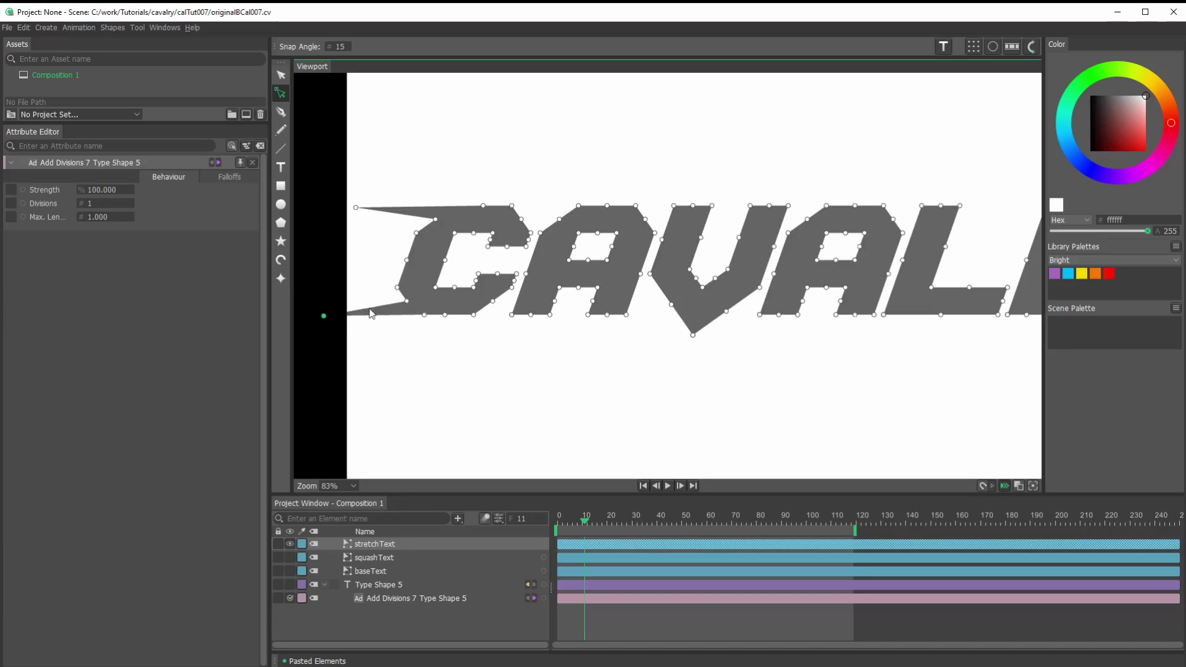
left_click_drag(406, 302, 373, 307)
left_click_drag(406, 266, 368, 265)
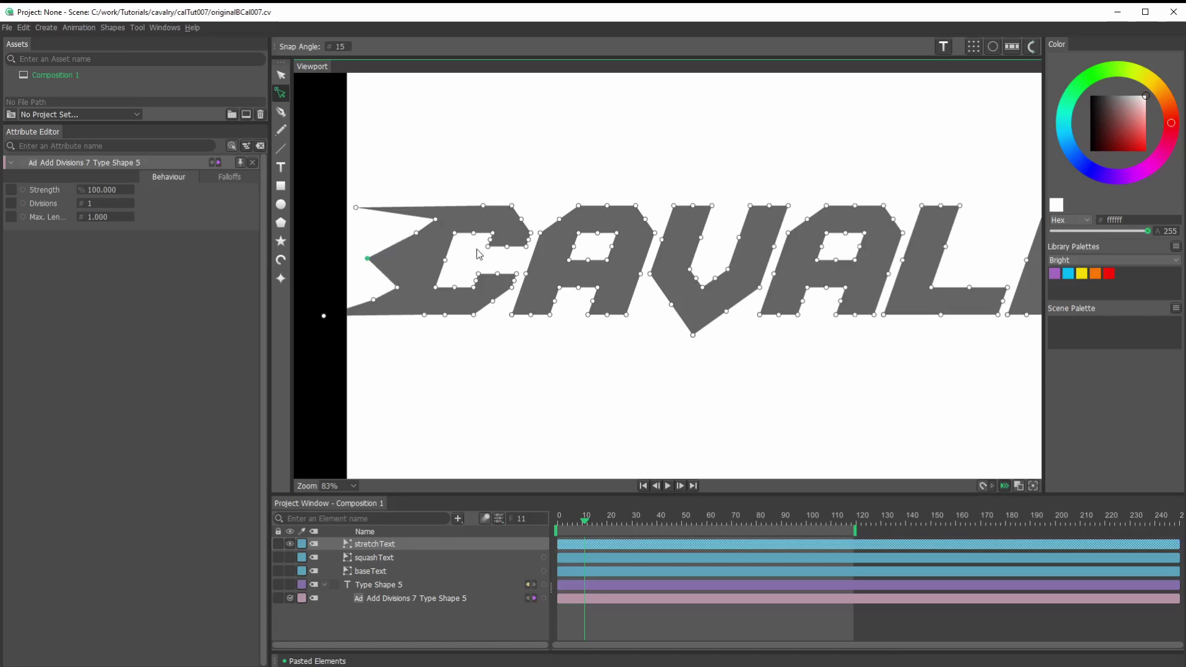
scroll(477, 254, "up", 4)
left_click_drag(501, 250, 472, 233)
left_click_drag(481, 304, 430, 303)
left_click(475, 318)
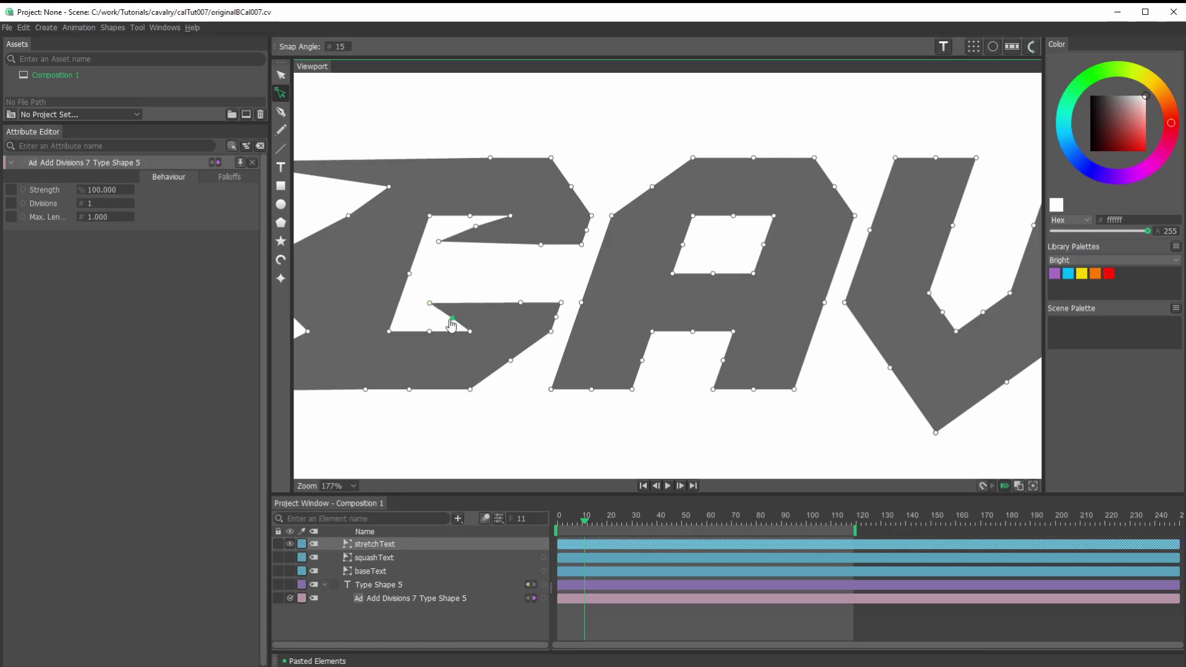
scroll(474, 319, "down", 5)
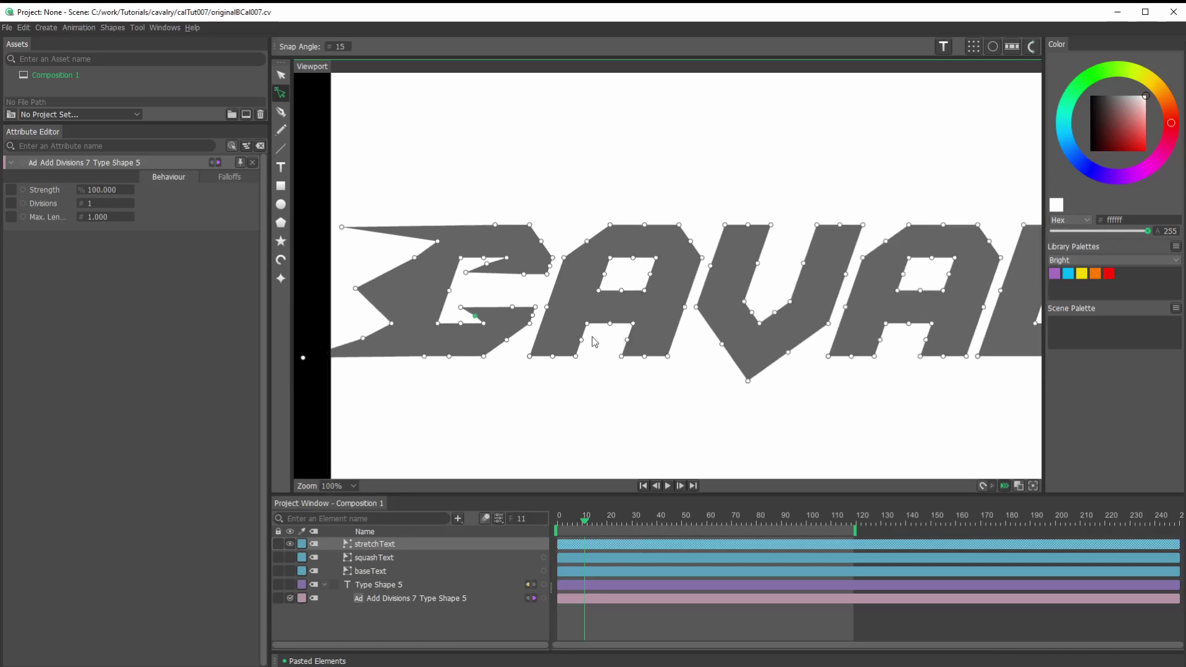
Pull the A's top-left point leftward over the C, undoing a test peak
left_click(493, 389)
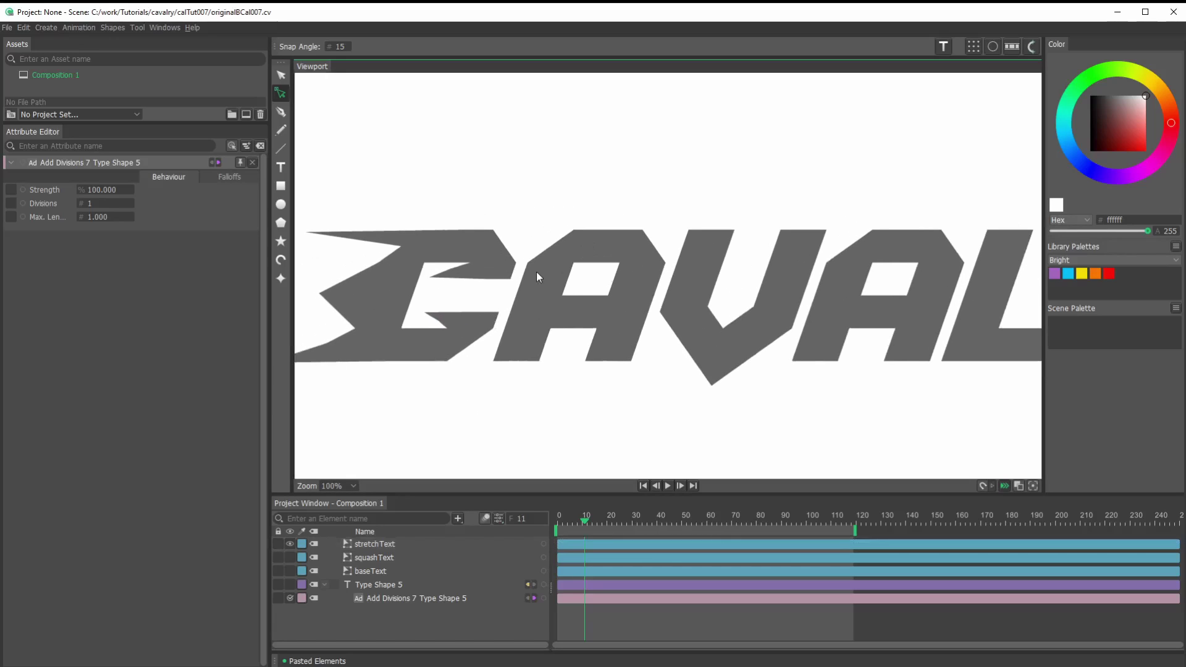
left_click(536, 272)
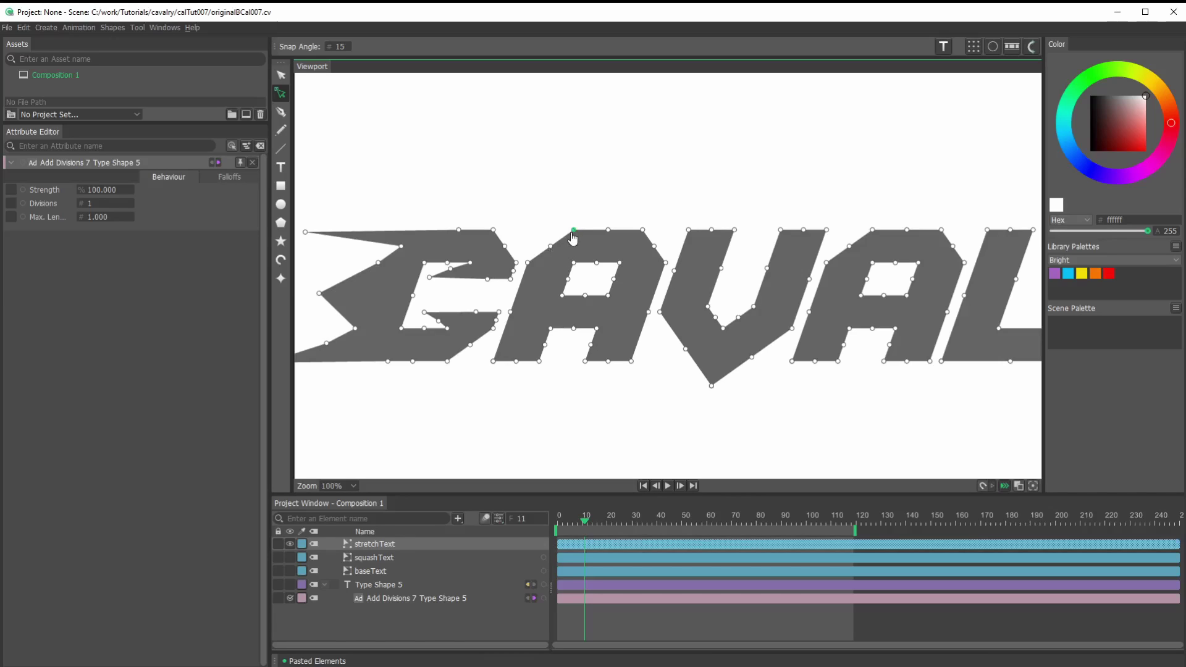
left_click_drag(573, 237, 561, 206)
key("ctrl+z")
left_click_drag(529, 265, 468, 266)
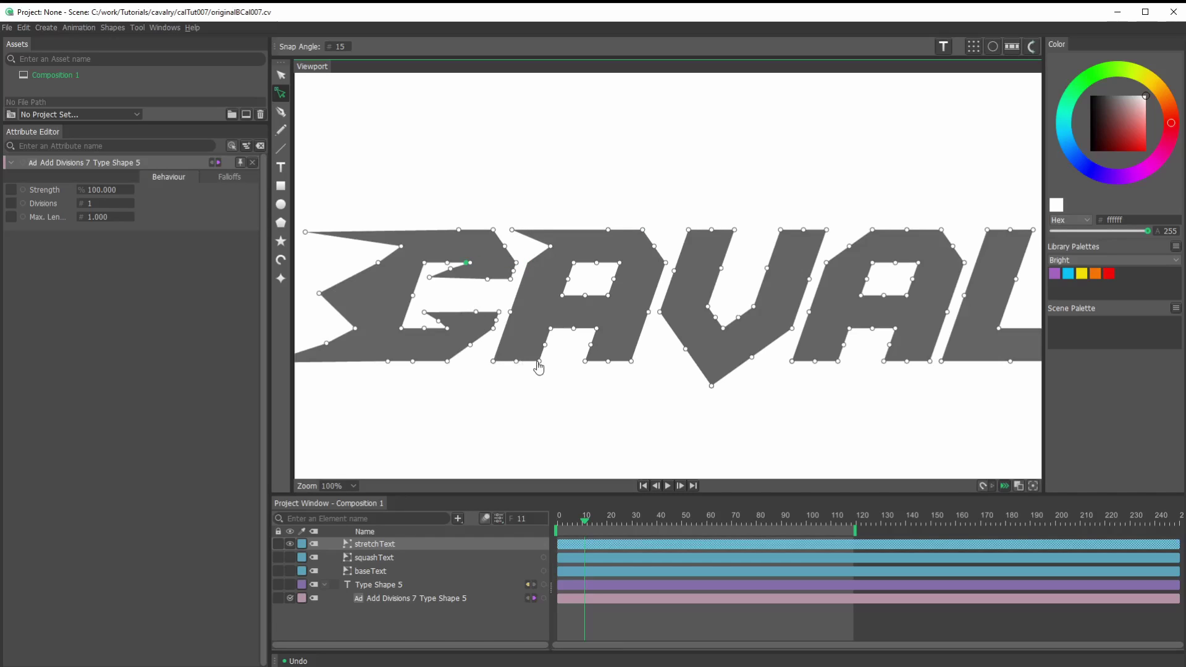
Adjust the A's bottom and crossbar points and pull the V's lower-left point leftward
left_click_drag(539, 364, 506, 362)
key("ctrl+z")
key("ctrl+z")
left_click(544, 343)
key("ctrl+z")
left_click_drag(540, 369, 545, 371)
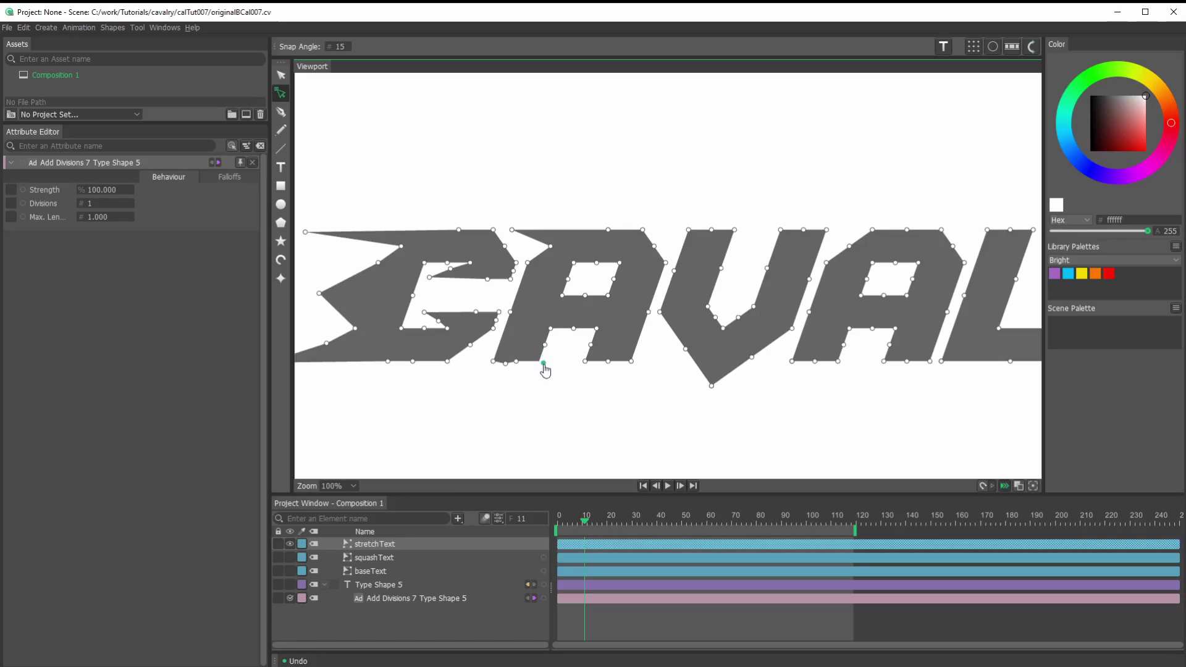
left_click(487, 364)
left_click_drag(549, 329, 584, 301)
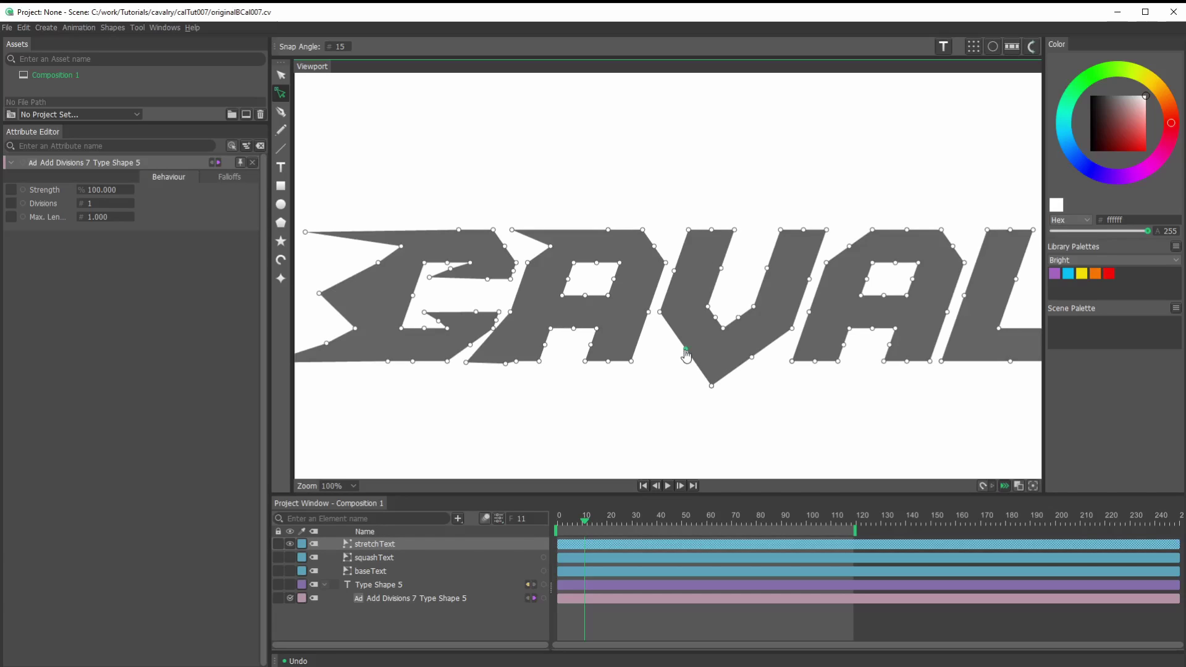
left_click_drag(686, 350, 646, 349)
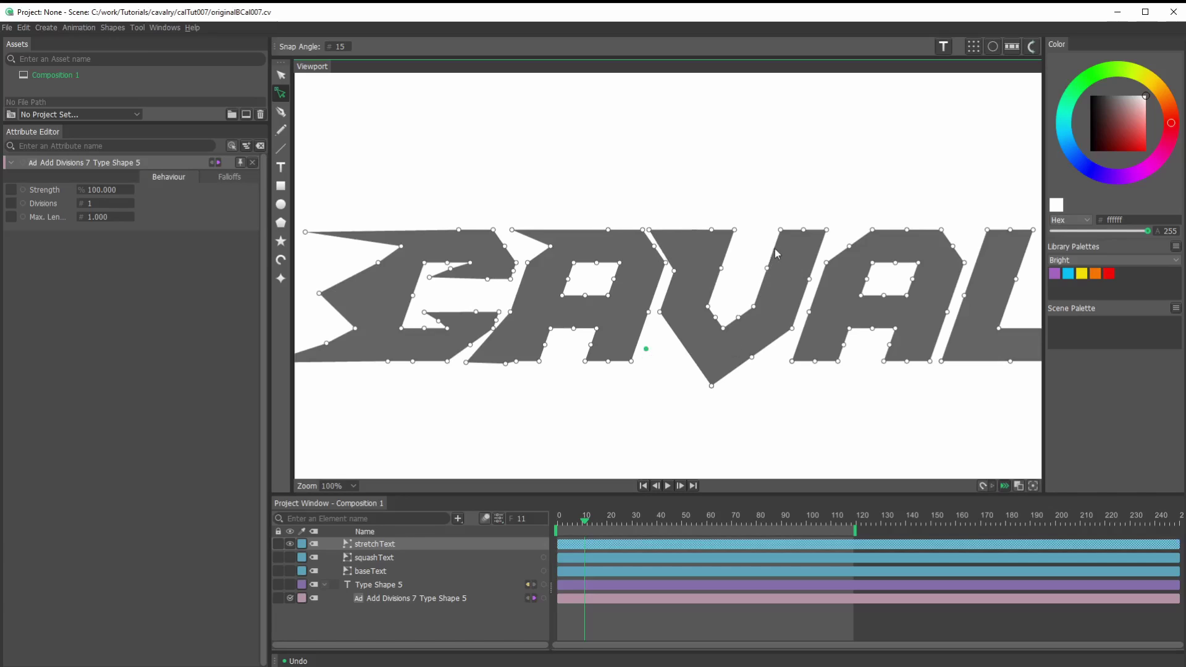
left_click(819, 160)
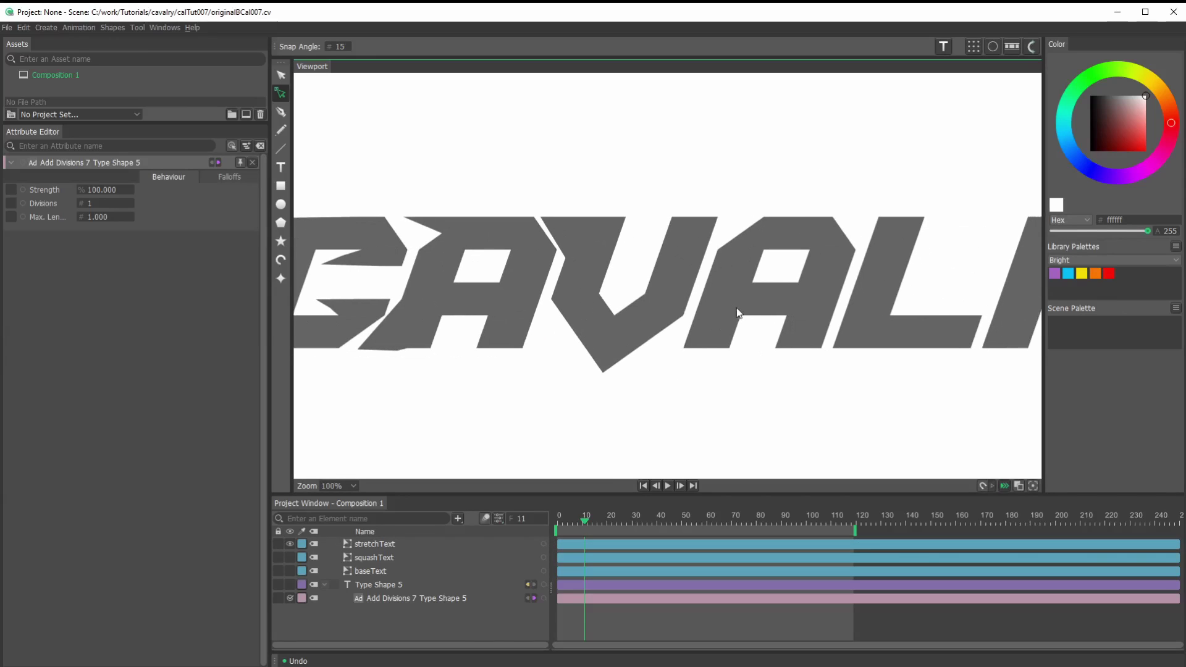
left_click(736, 308)
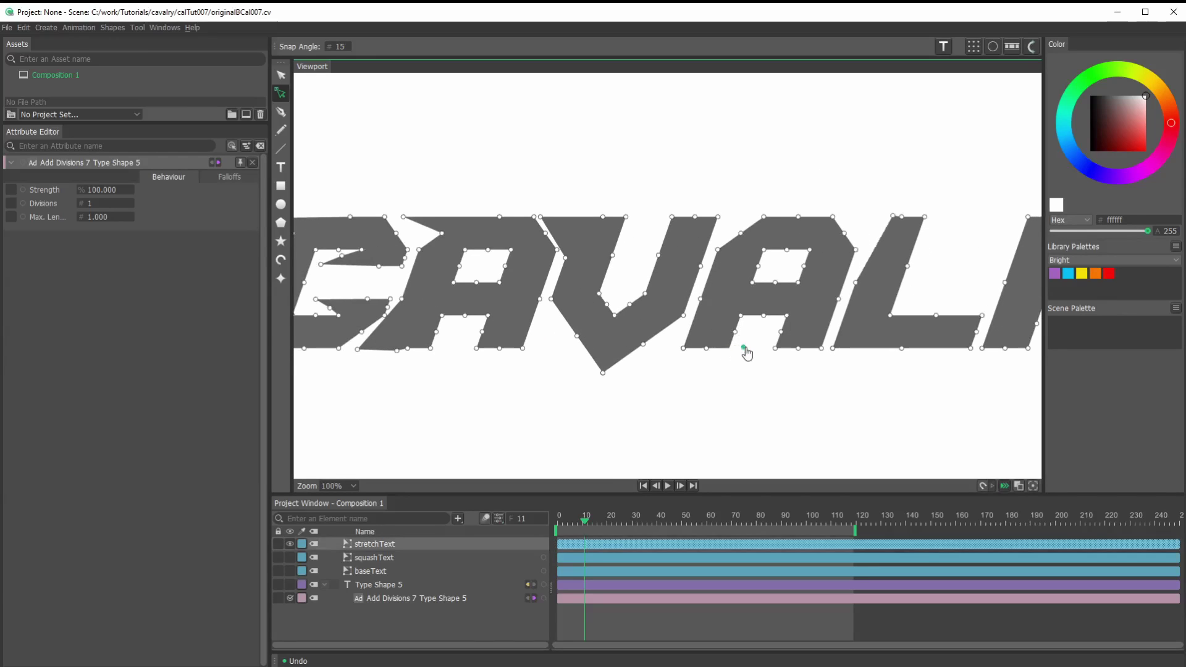
left_click(715, 251)
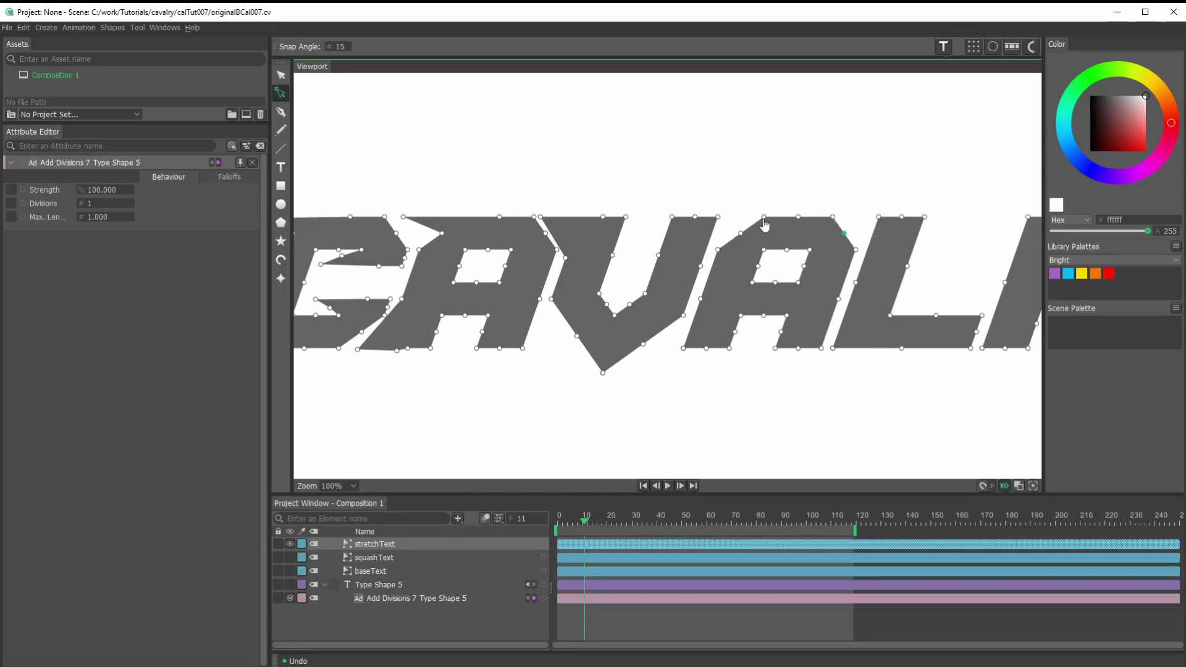
left_click_drag(764, 217, 755, 216)
key("ctrl+z")
mouse_move(844, 233)
left_mouse_down()
mouse_move(810, 235)
mouse_move(832, 217)
mouse_move(844, 251)
left_mouse_up()
key("ctrl+z")
left_click(795, 409)
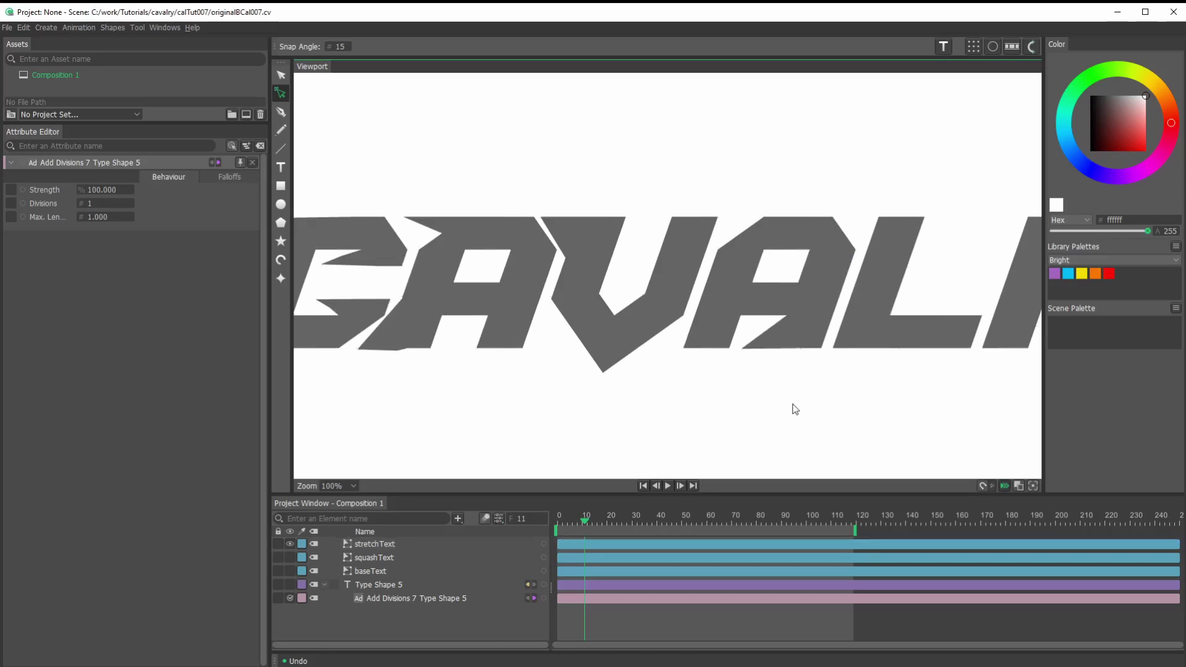
scroll(787, 384, "down", 6)
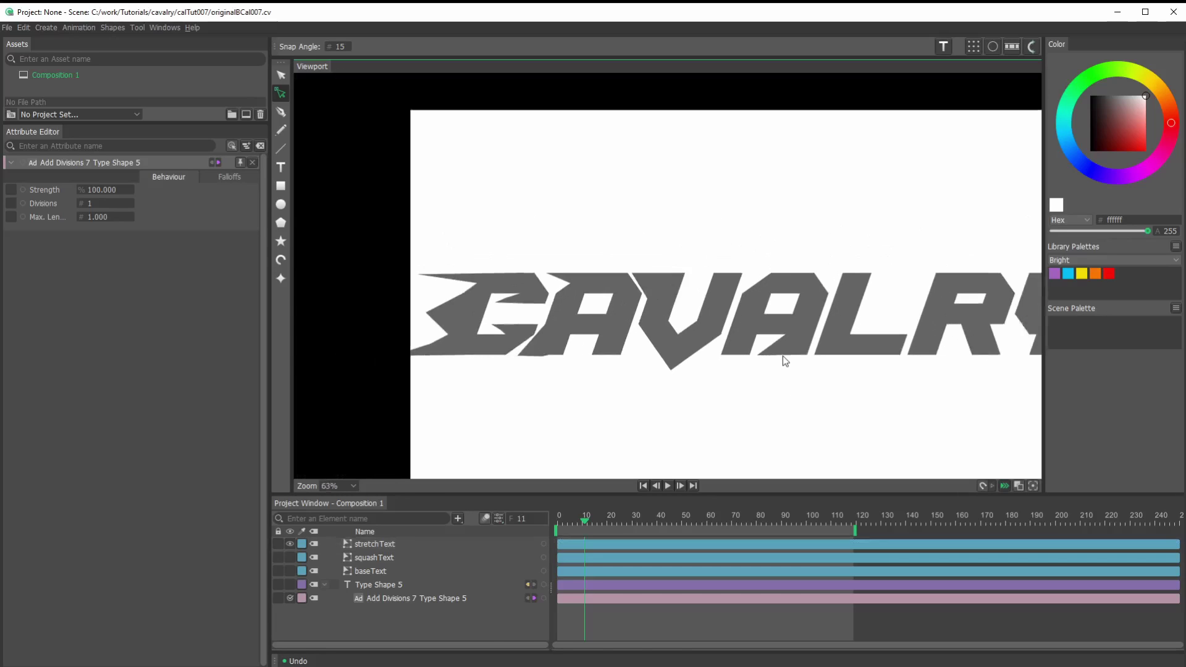
left_click(852, 349)
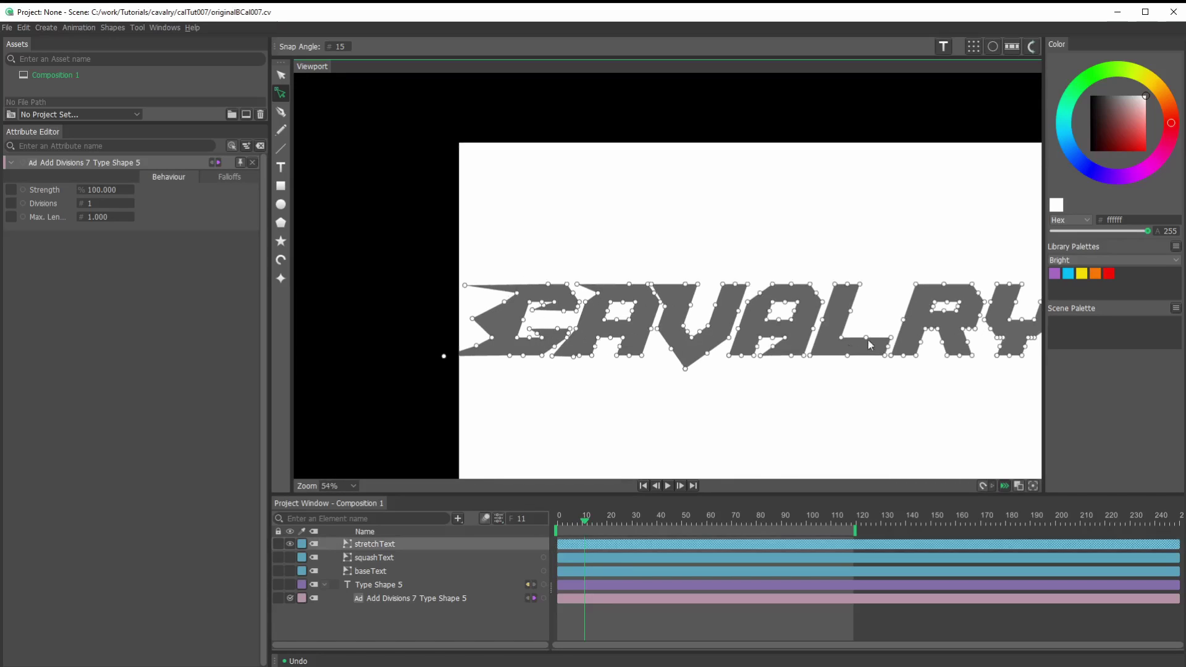
left_click_drag(819, 392, 735, 379)
left_click(734, 376)
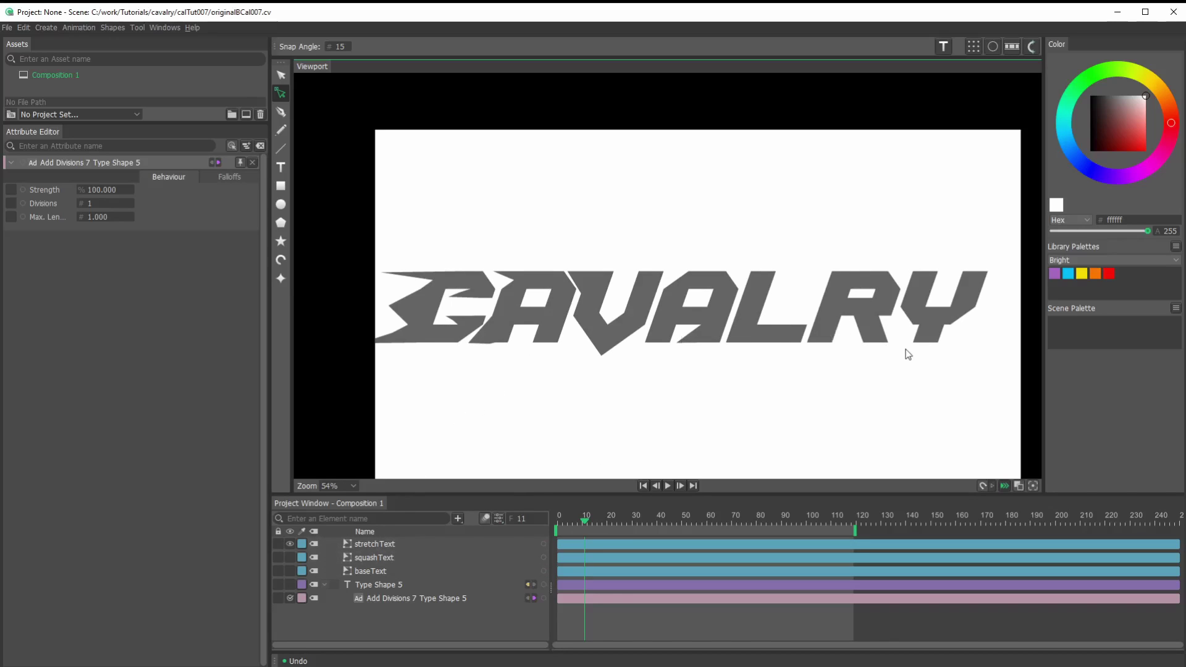
scroll(975, 320, "up", 5)
left_click(960, 301)
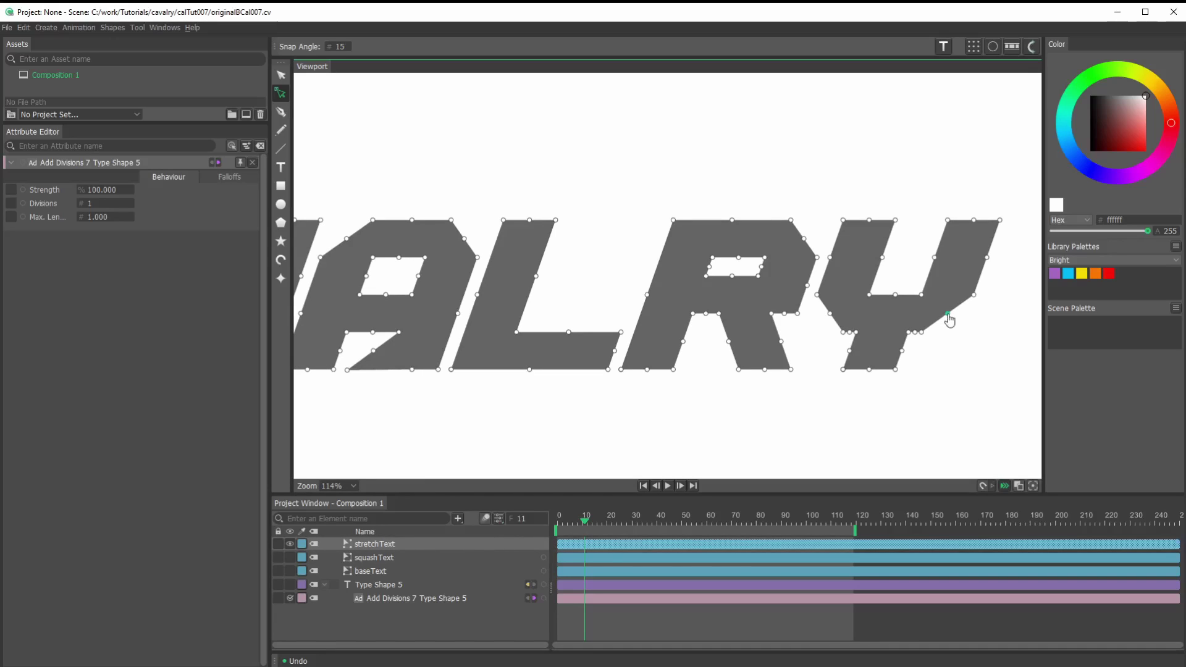
left_click(948, 315)
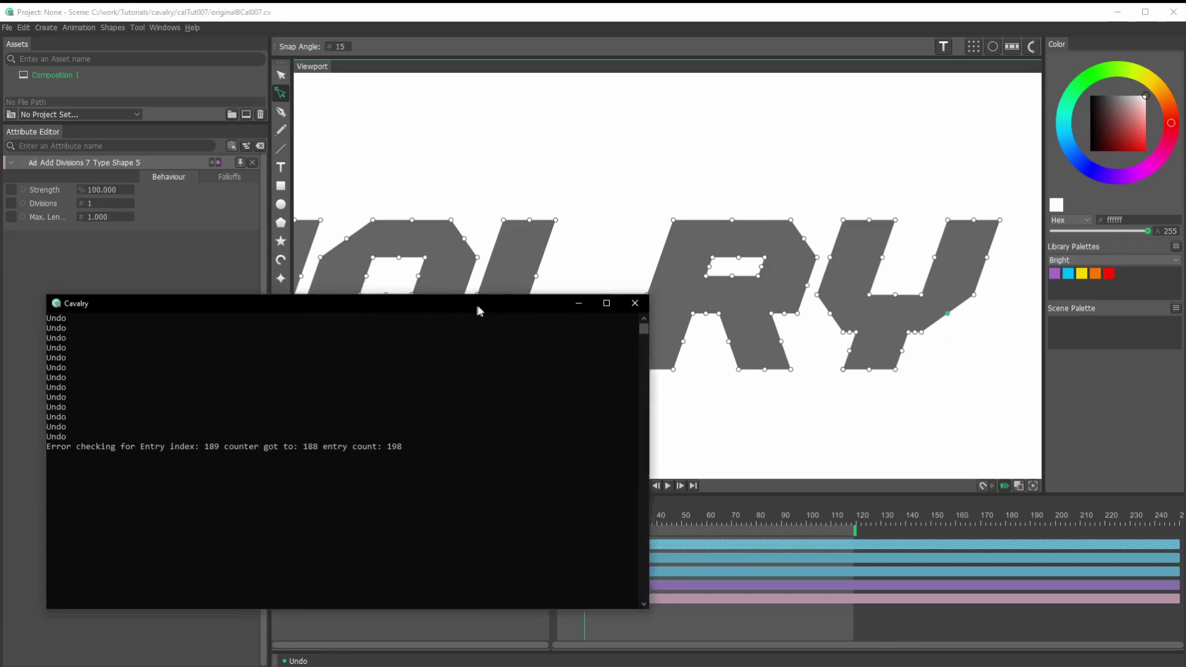
Drag the stray console window off screen and reframe the view on the full lettering
left_click_drag(492, 313, 802, 228)
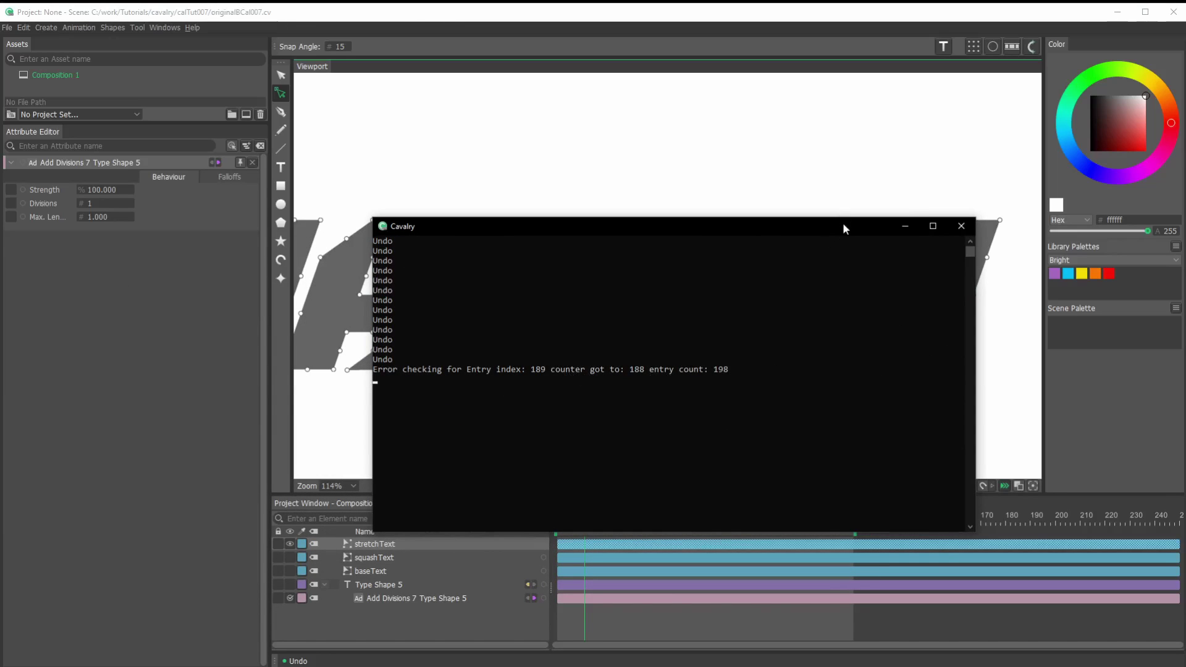
left_click_drag(843, 221, 0, 171)
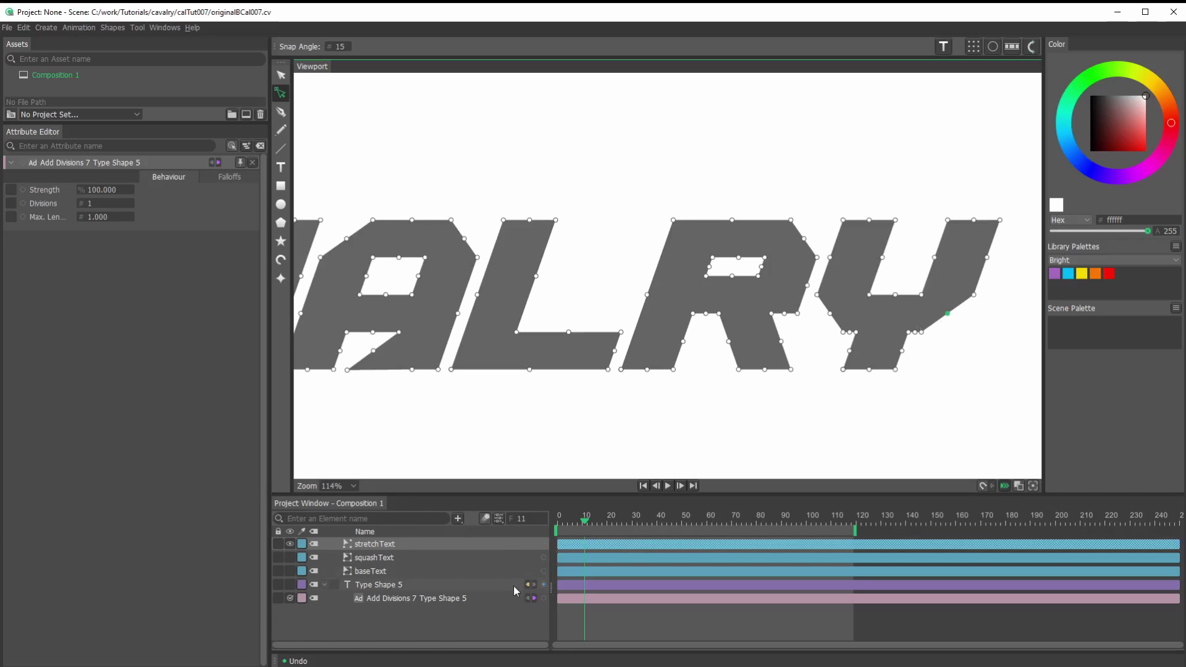
left_click(502, 617)
scroll(658, 334, "down", 3)
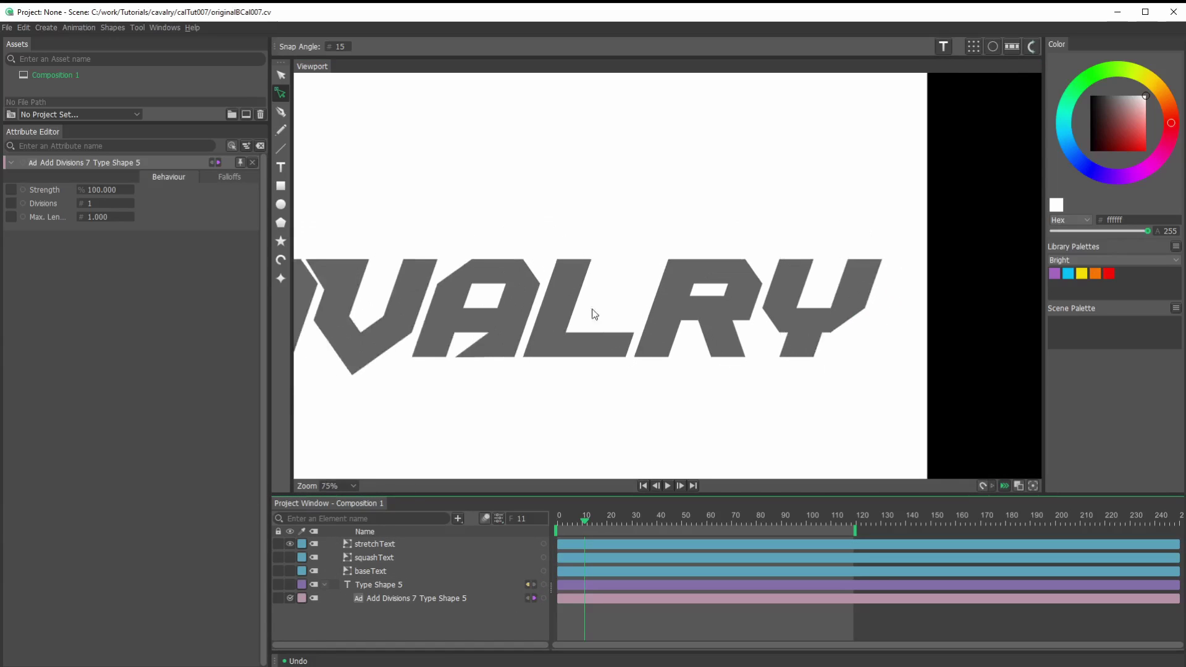
scroll(554, 324, "down", 1)
left_click_drag(555, 323, 703, 293)
scroll(705, 312, "down", 1)
left_click_drag(797, 352, 783, 351)
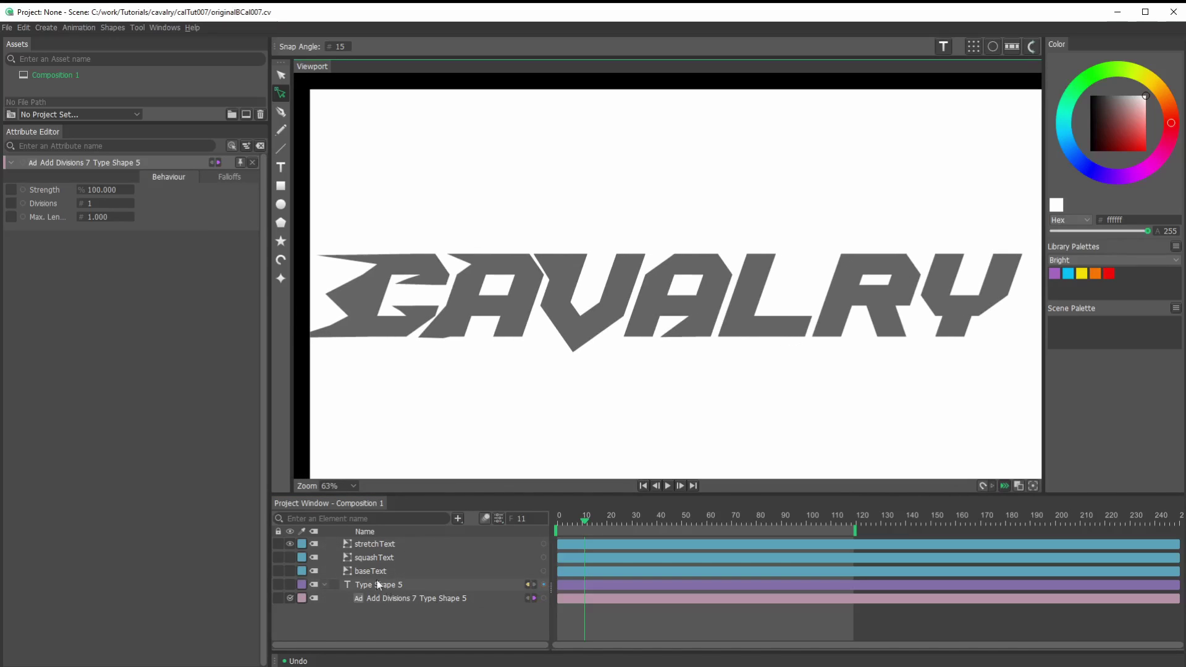
Hide stretchText, then show and select squashText, zooming in on it
left_click(290, 544)
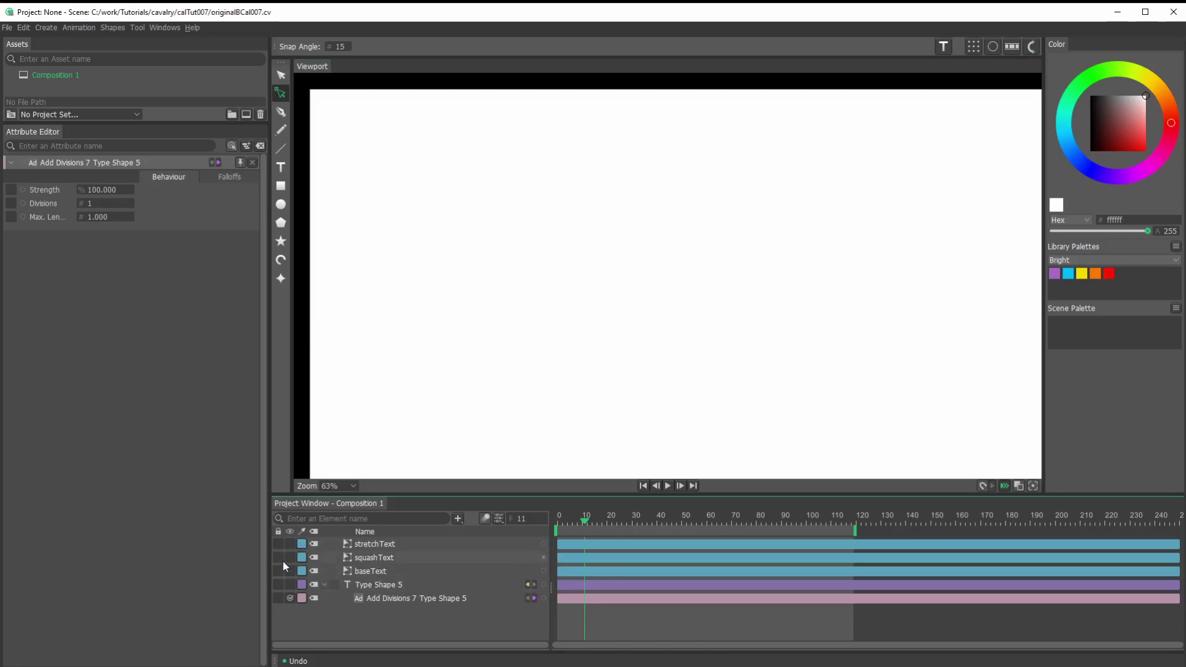
left_click(290, 557)
left_click(374, 559)
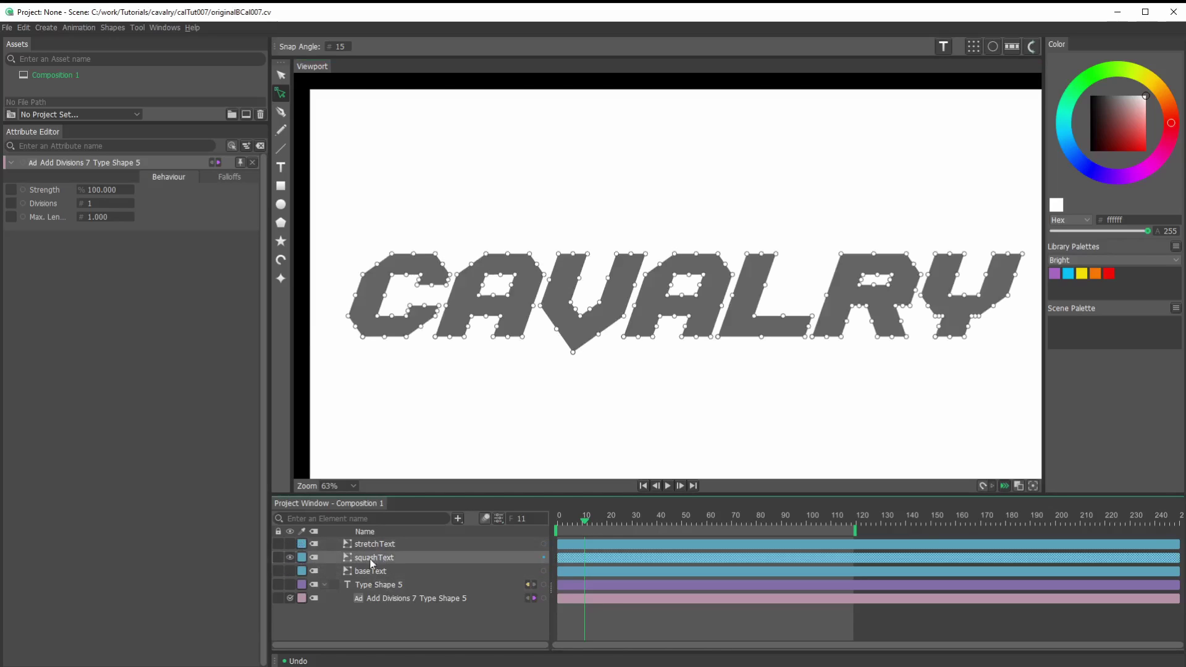
scroll(415, 377, "up", 3)
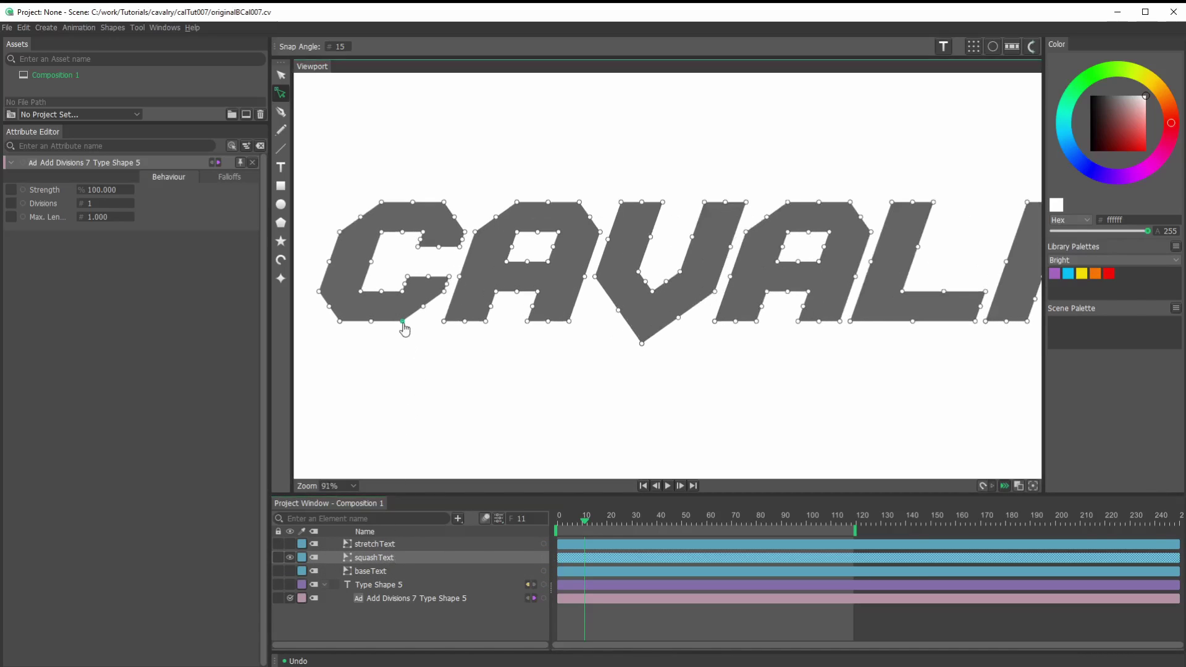
scroll(405, 328, "up", 2)
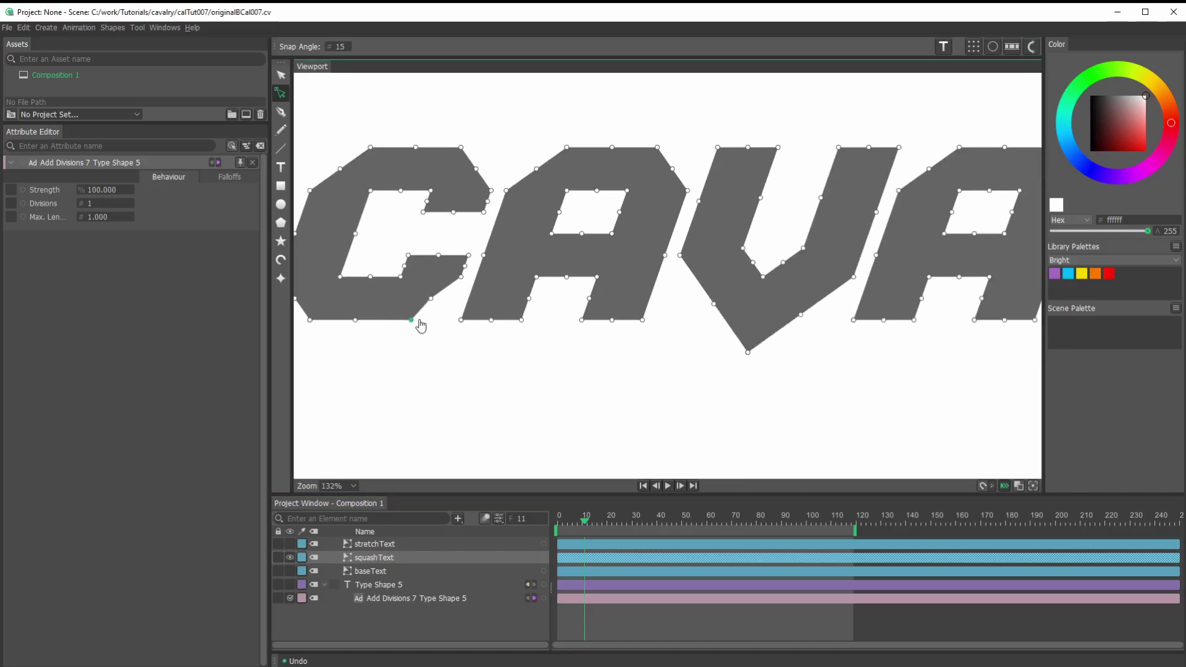
Drag squashText's C bottom, top-right and notch points to the right
left_click_drag(418, 320, 456, 297)
left_click_drag(461, 148, 535, 147)
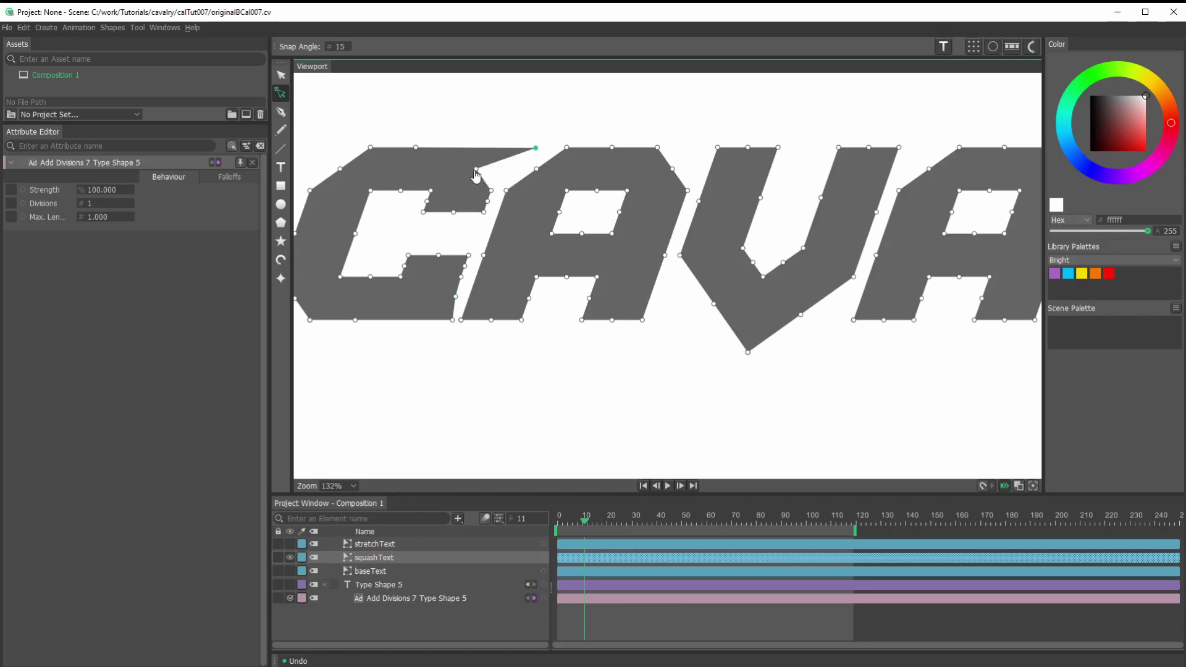
left_click_drag(475, 176, 507, 177)
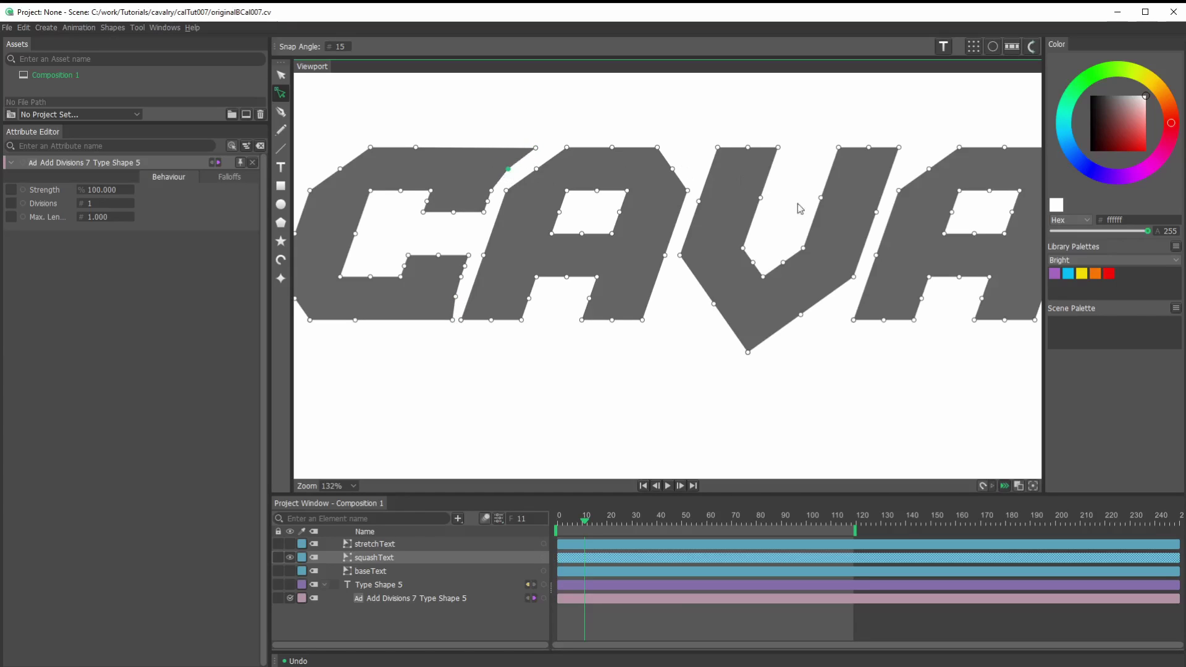
scroll(680, 272, "down", 2)
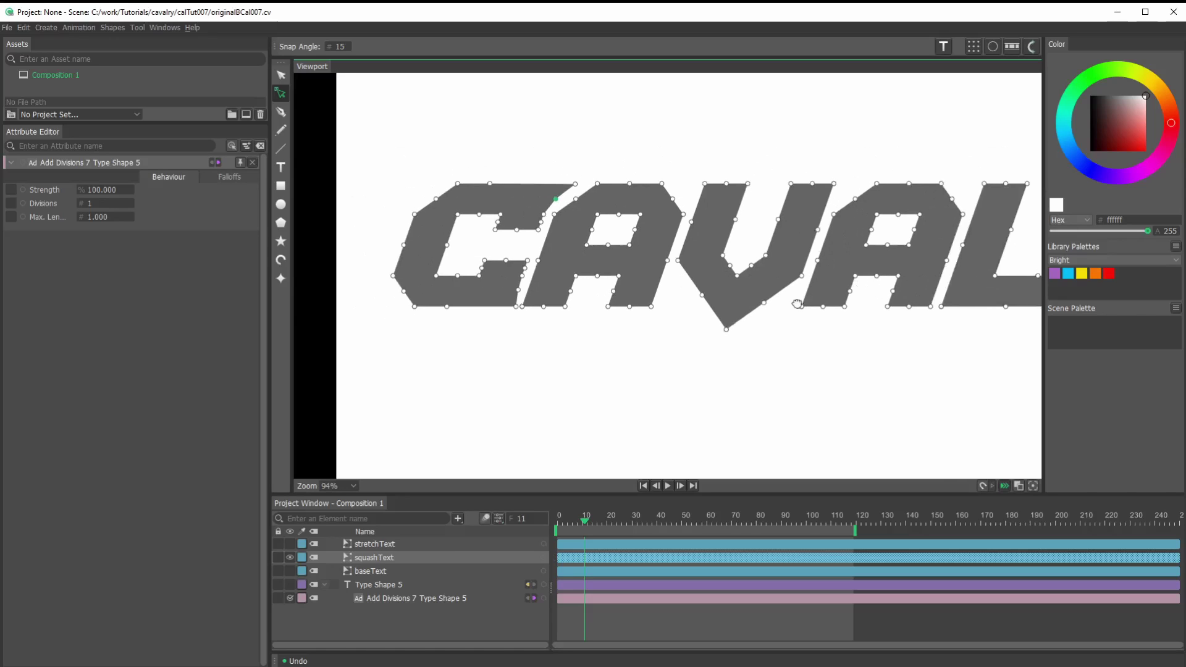
scroll(790, 275, "down", 2)
Hide squashText, then show and select baseText
left_click_drag(801, 299, 668, 369)
left_click(413, 617)
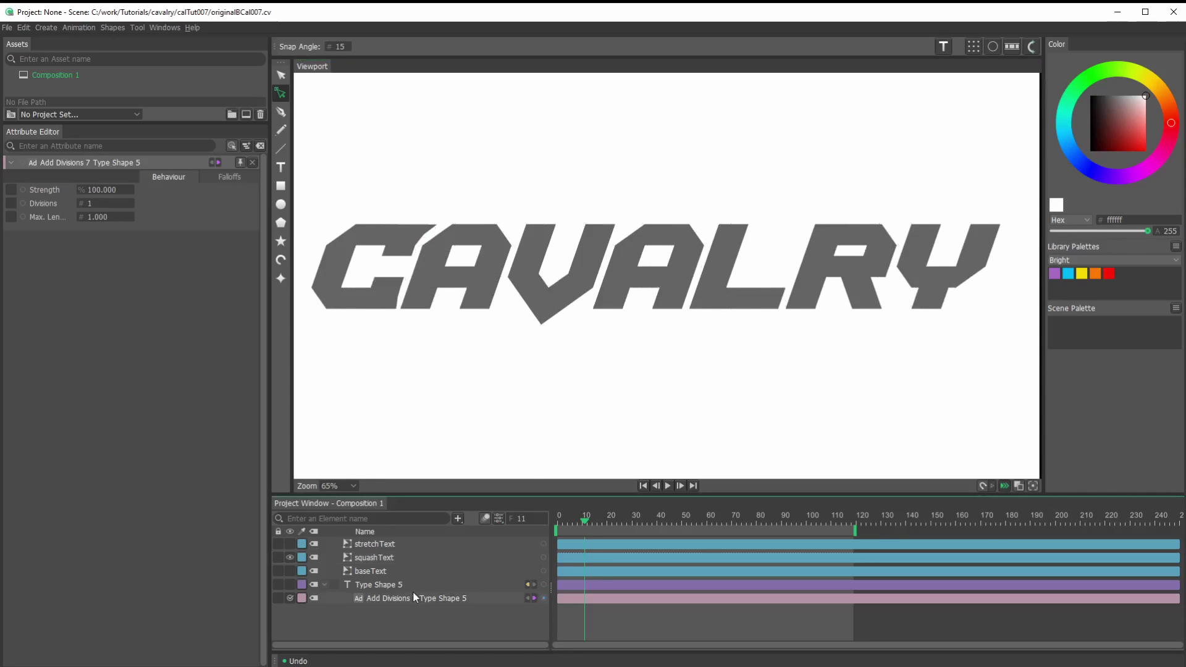
left_click(290, 557)
left_click(290, 570)
left_click(365, 570)
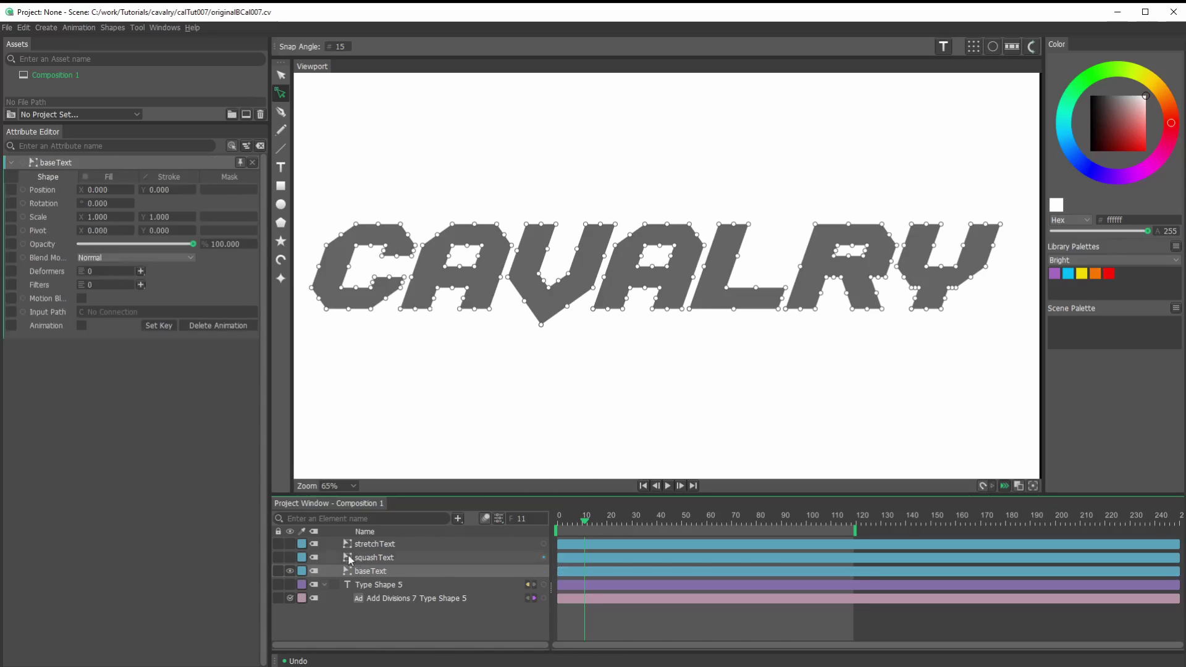
Add a Blend Shape deformer to baseText and select the stretchText and squashText layers
left_click(141, 272)
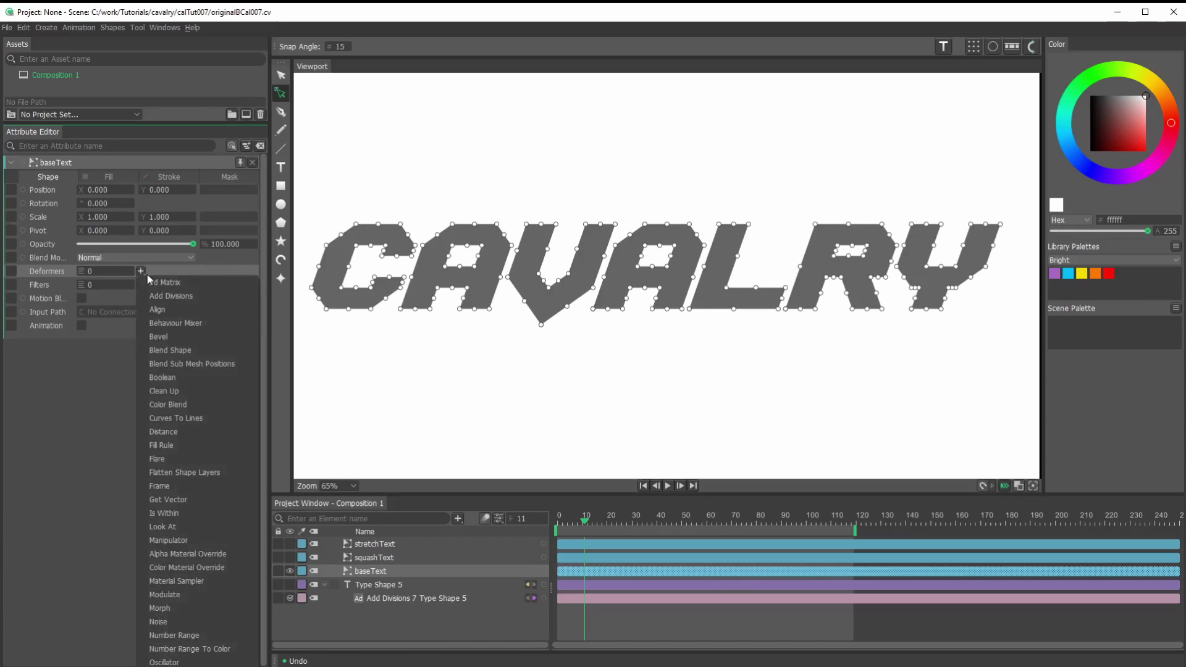
left_click(177, 353)
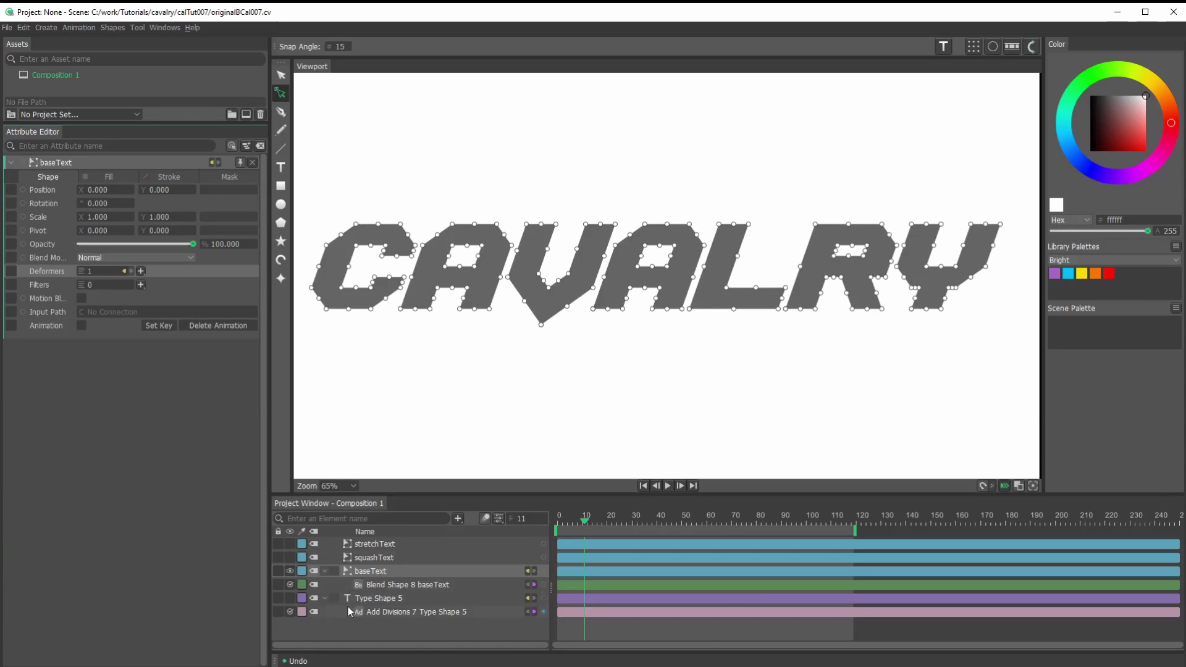
left_click(377, 549)
left_click(376, 556)
left_click(377, 544)
left_click(376, 555)
Connect stretchText and squashText to Blend Shape 8's two inputs on baseText, with both strengths at 0
left_click(393, 585)
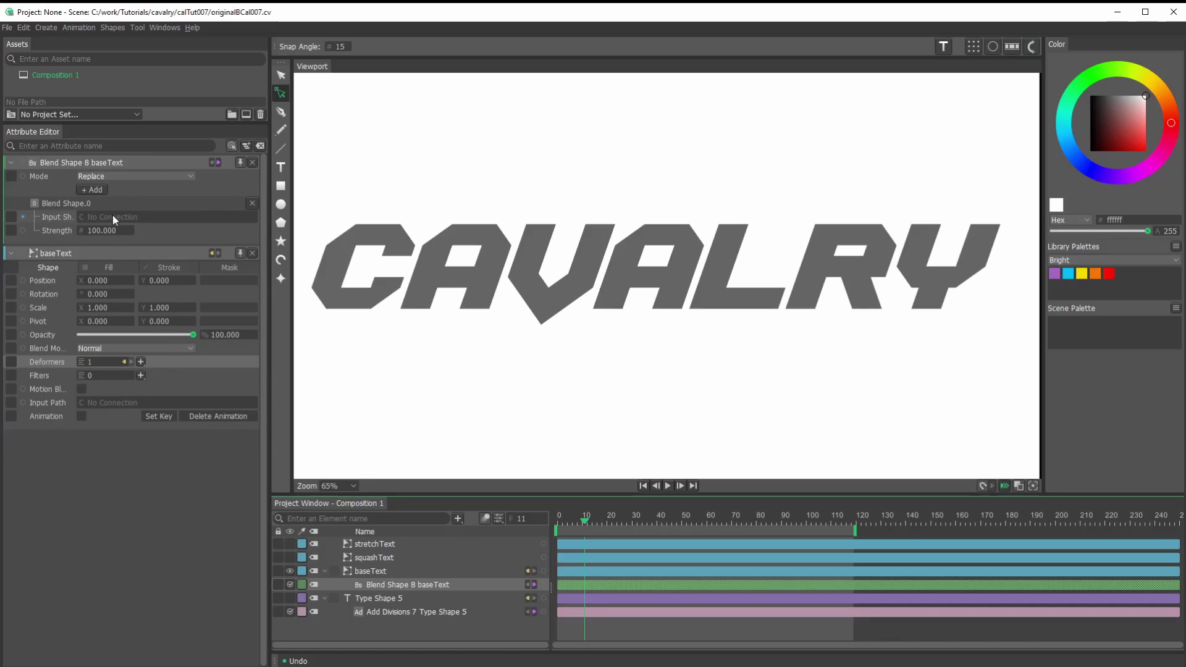
left_click(94, 190)
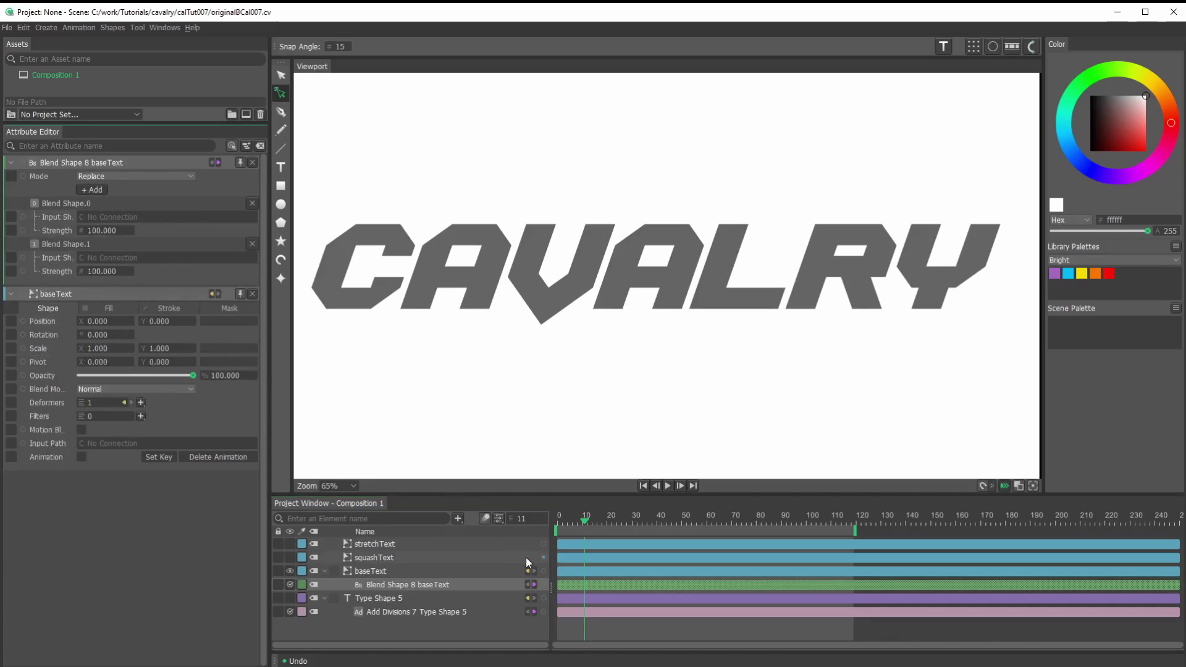
left_click_drag(542, 559, 51, 258)
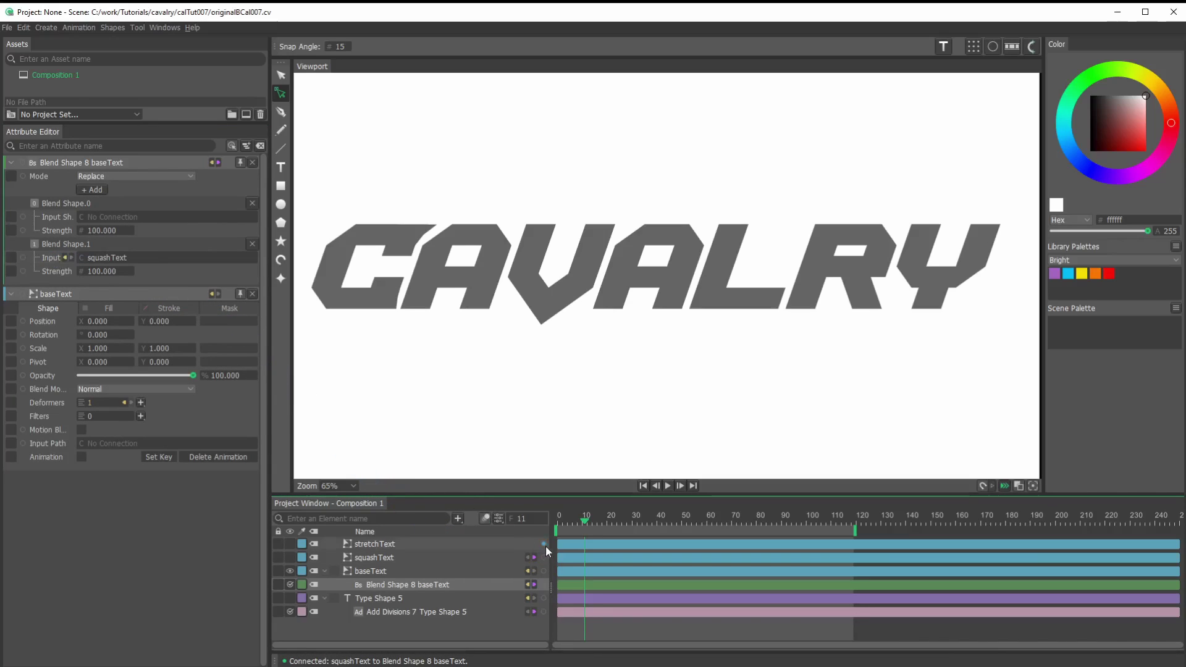
left_click_drag(546, 546, 53, 217)
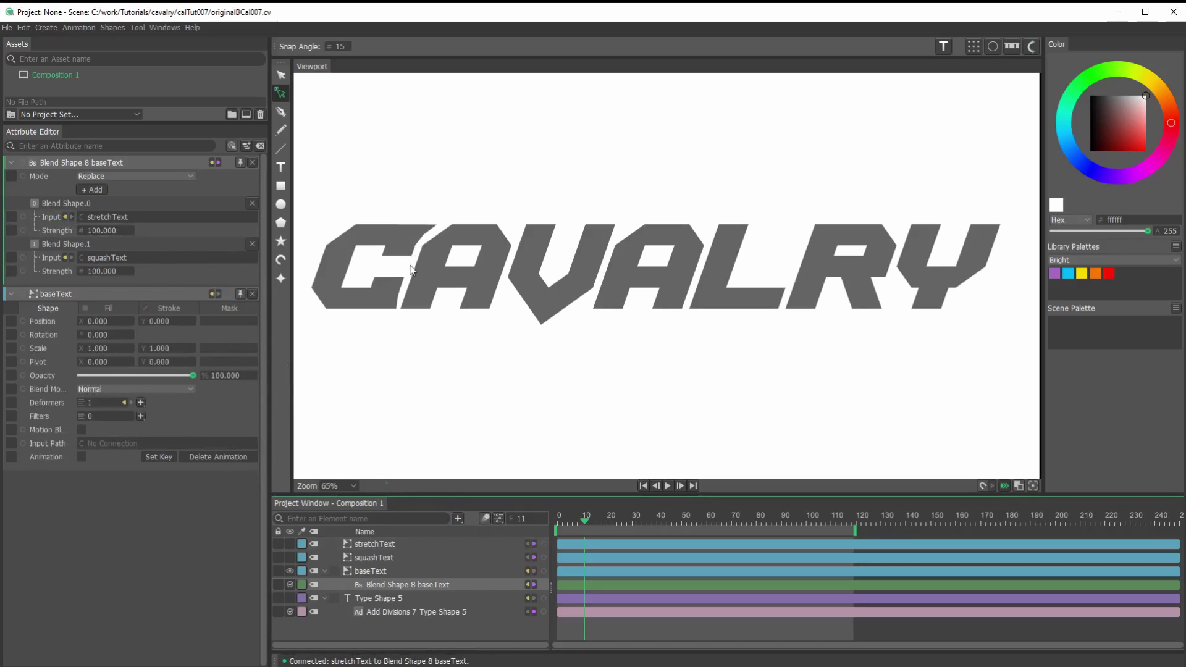
left_click(362, 574)
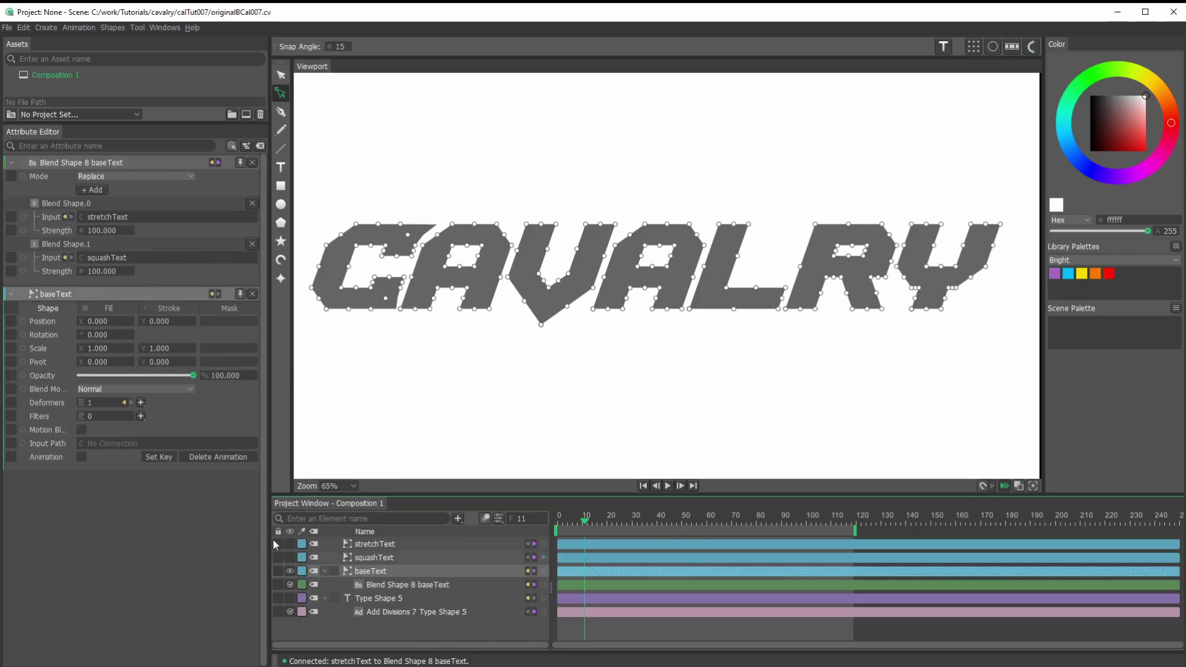
left_click_drag(105, 234, 49, 272)
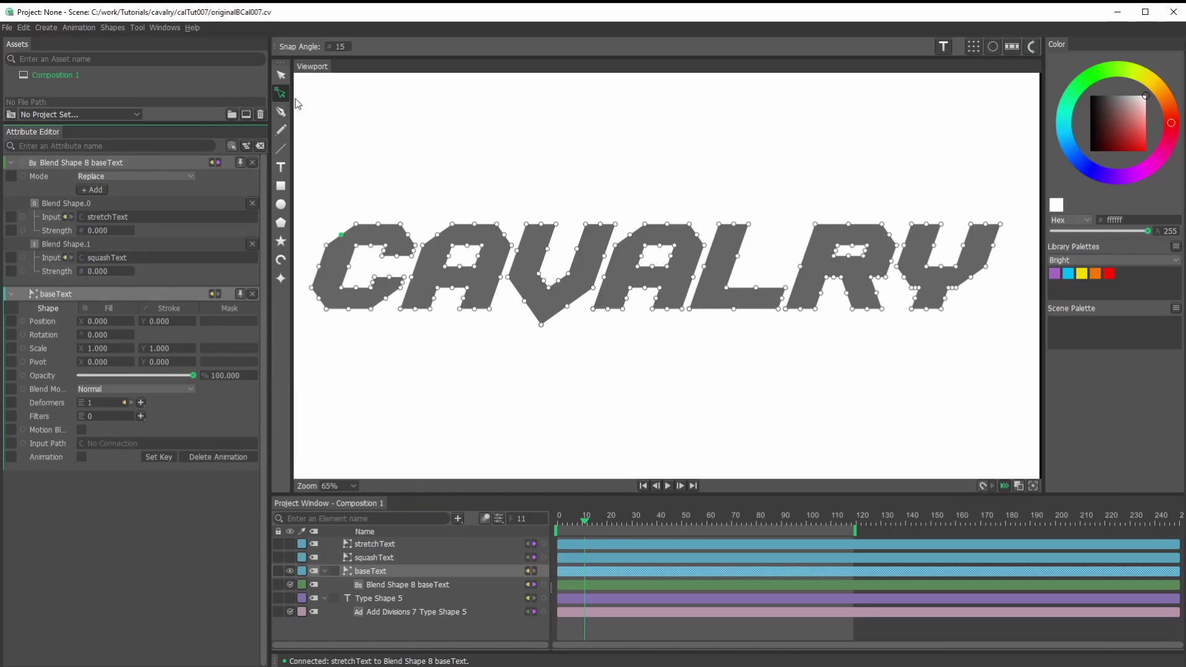
Test stretch and squash strength values, settling on stretch 100 and squash 37
left_click(281, 75)
left_click(472, 620)
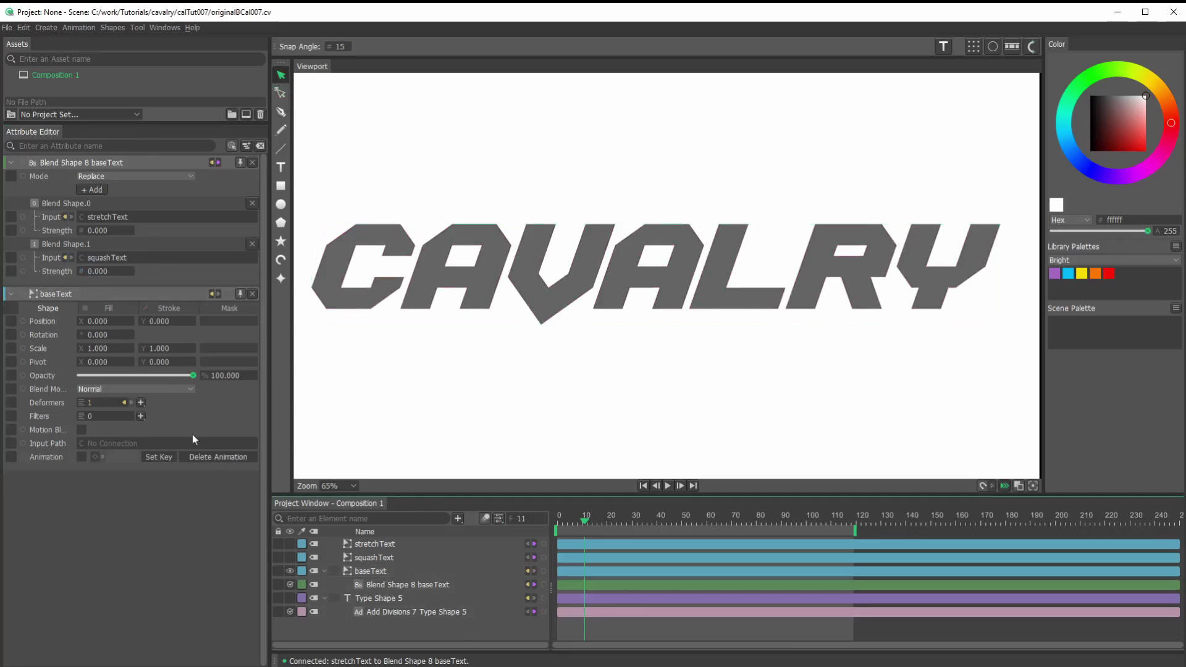
left_click_drag(108, 236, 218, 241)
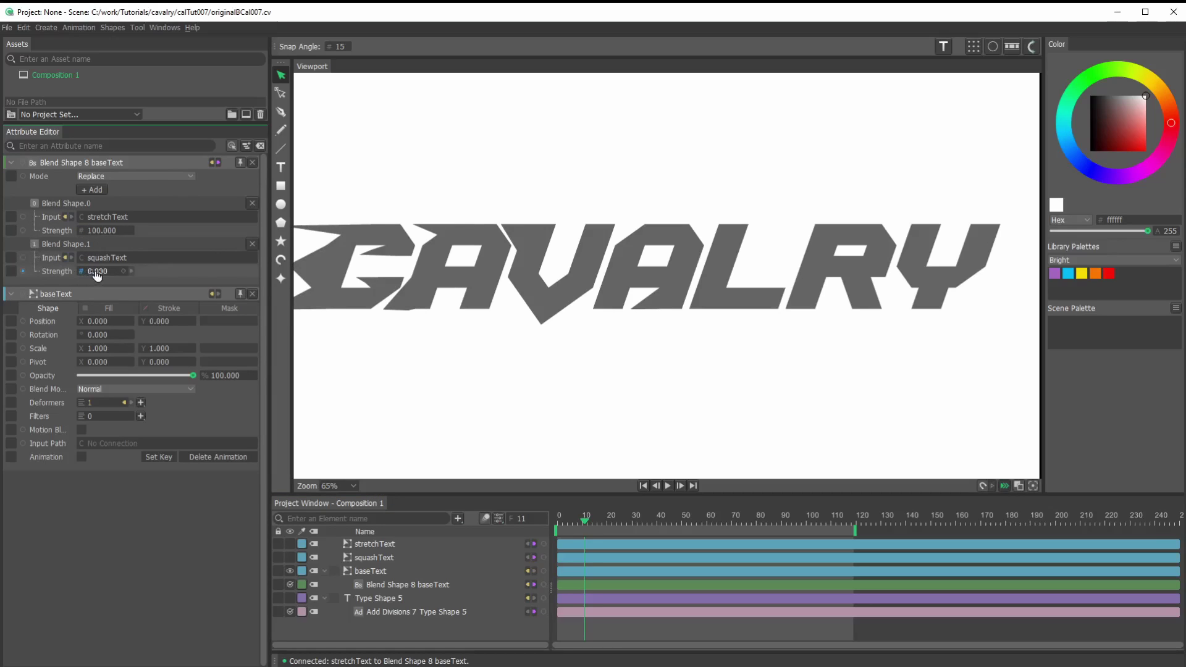
left_click_drag(97, 275, 186, 276)
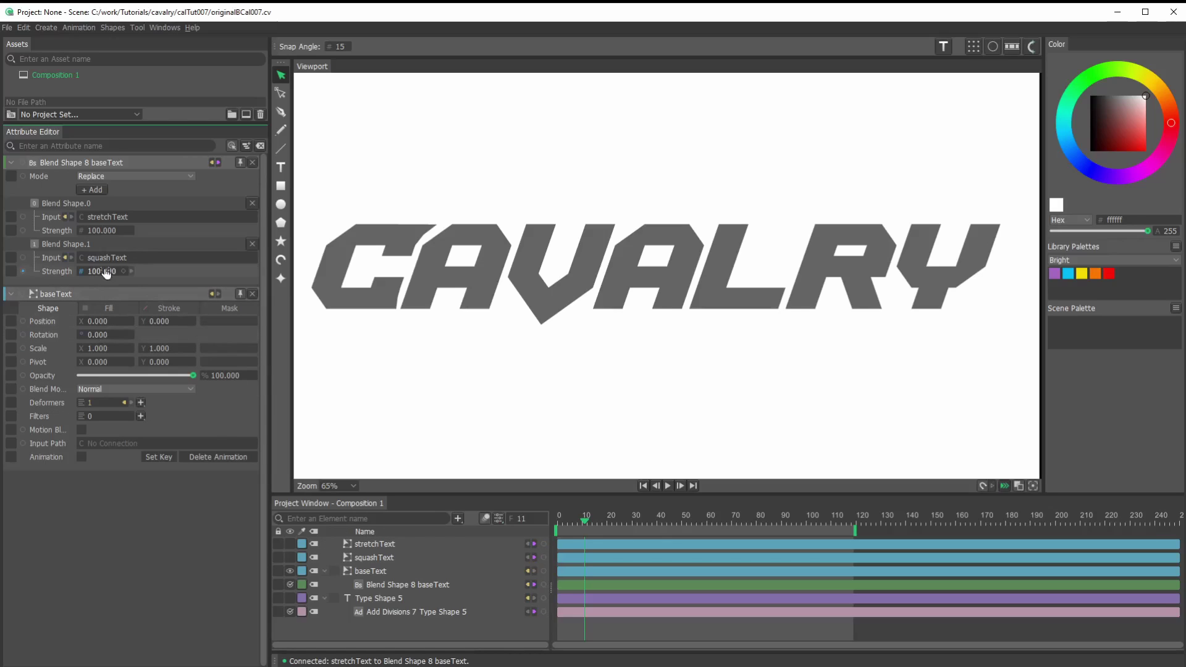
left_click_drag(105, 274, 88, 276)
left_click_drag(186, 228, 136, 228)
left_click_drag(100, 276, 78, 281)
left_click_drag(98, 235, 177, 224)
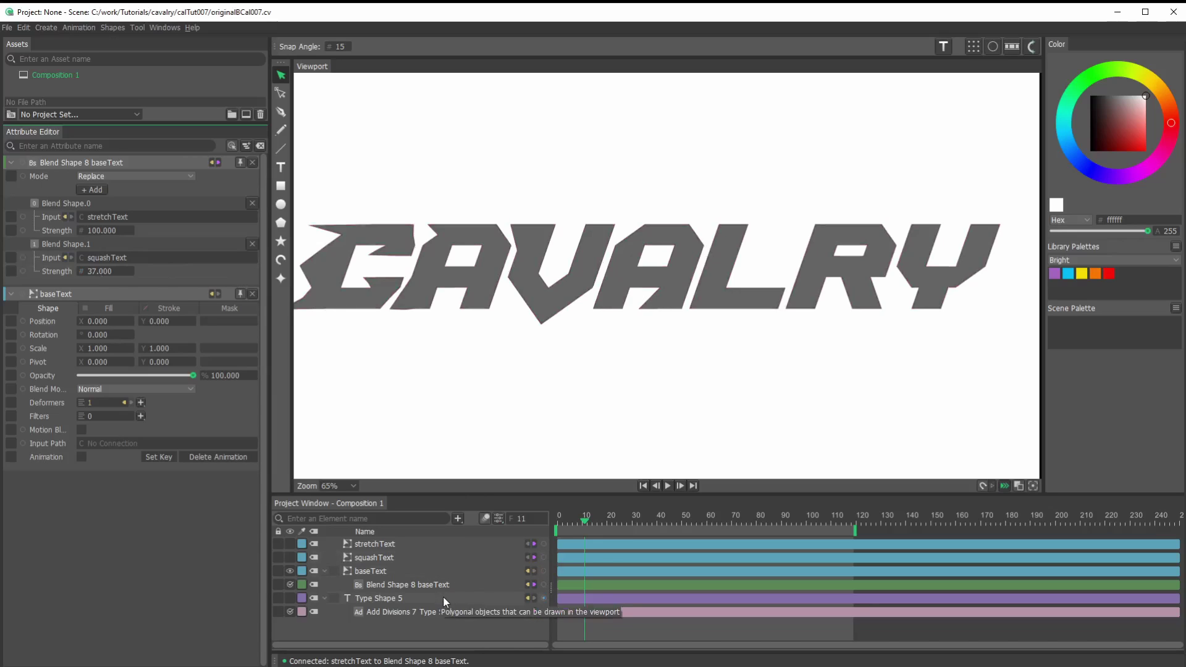
Select baseText and undo an accidental squash Strength keyframe
scroll(572, 371, "down", 2)
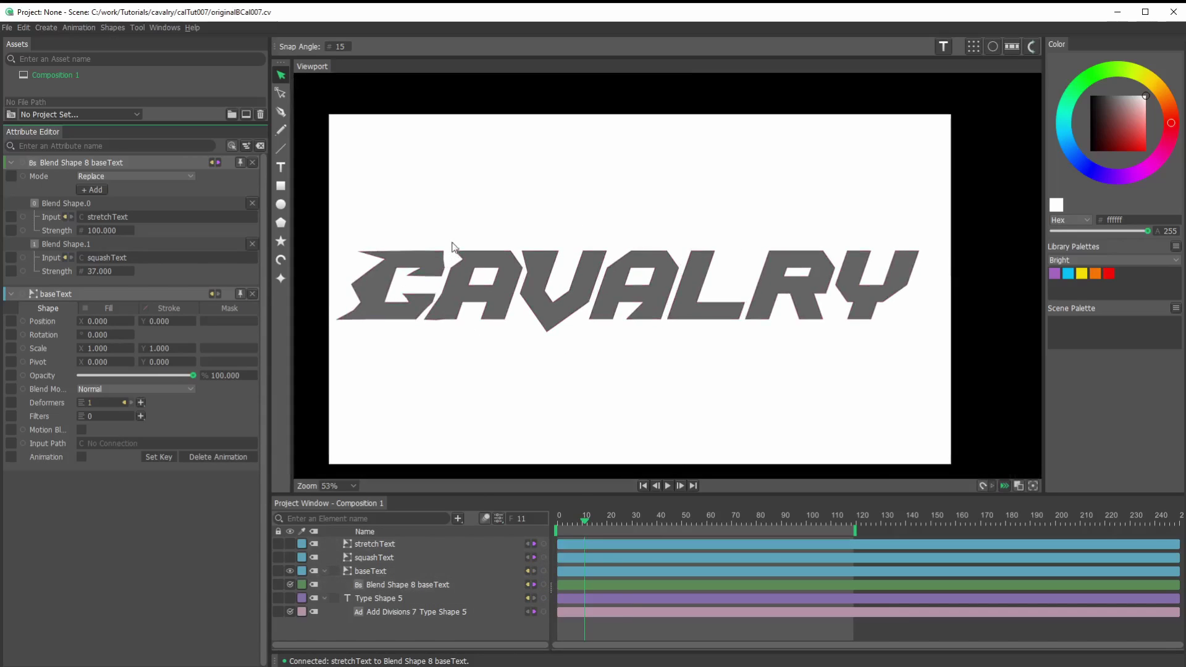
left_click(378, 546)
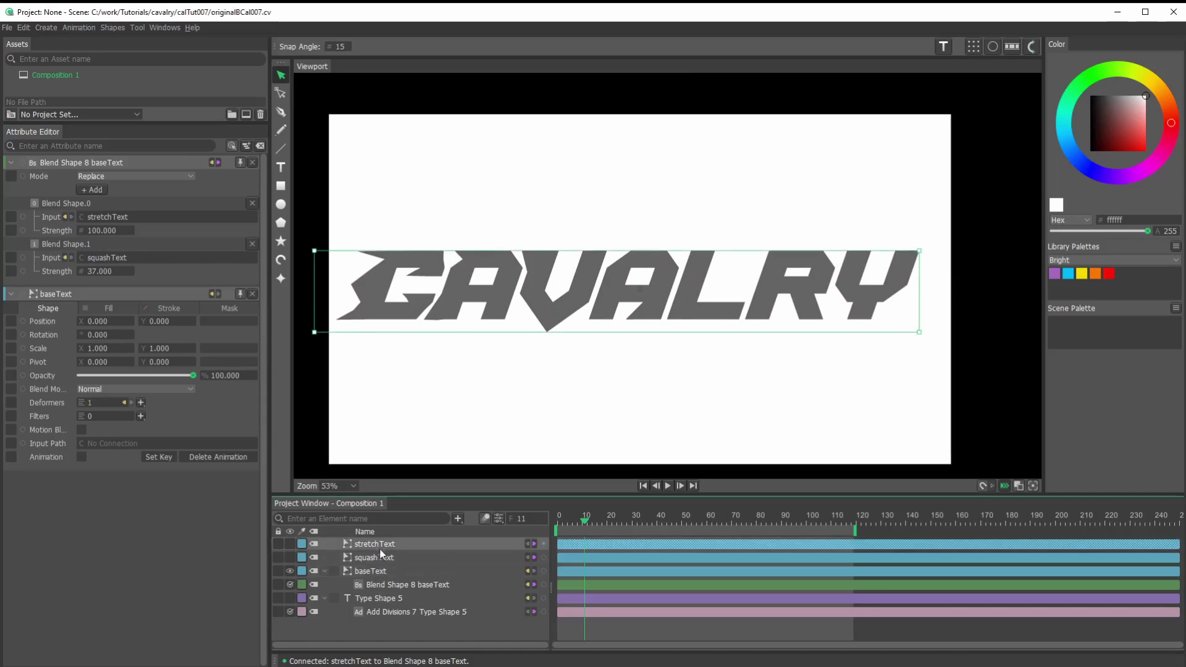
left_click(378, 572)
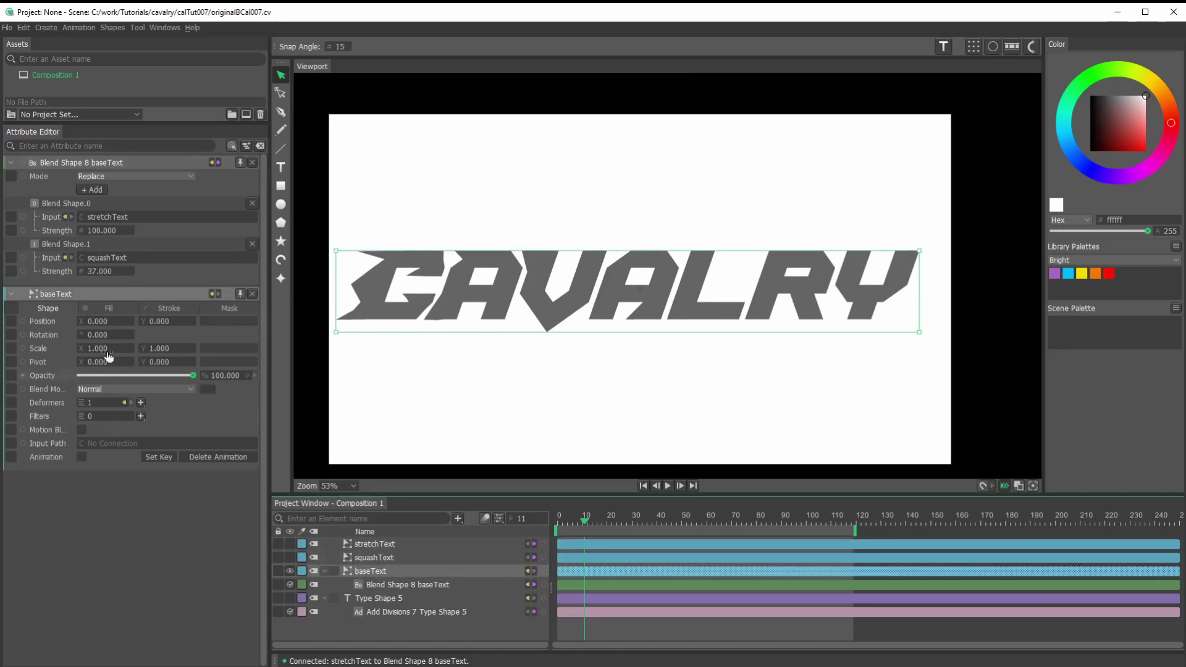
left_click(124, 272, "ctrl")
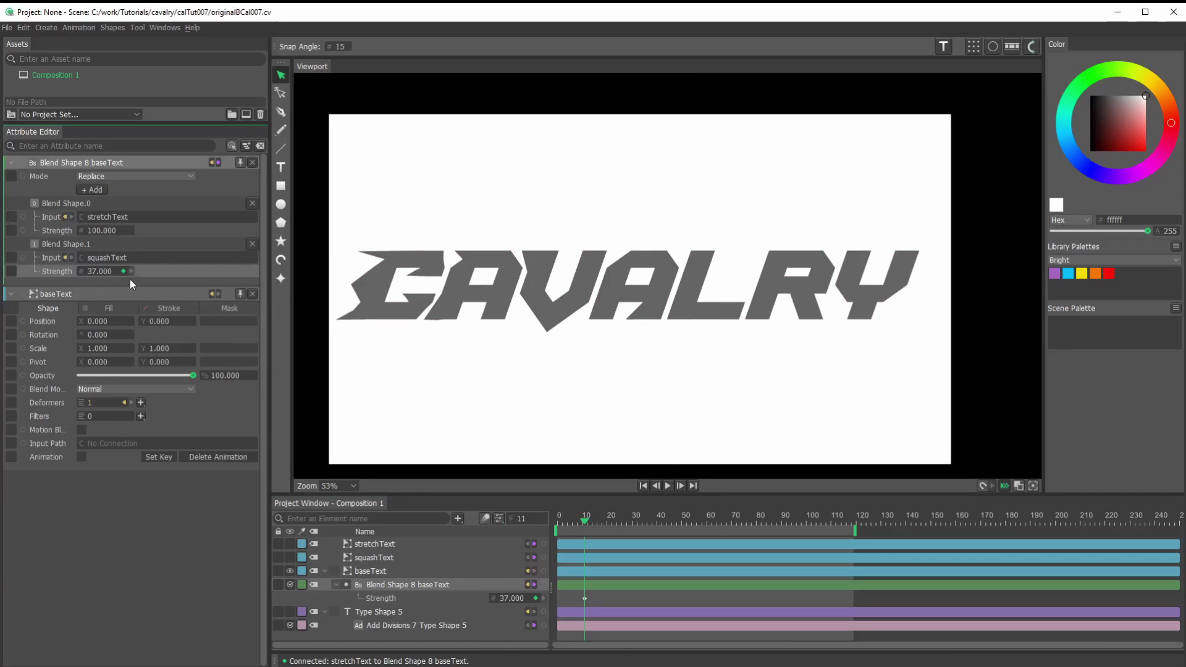
key("ctrl+z")
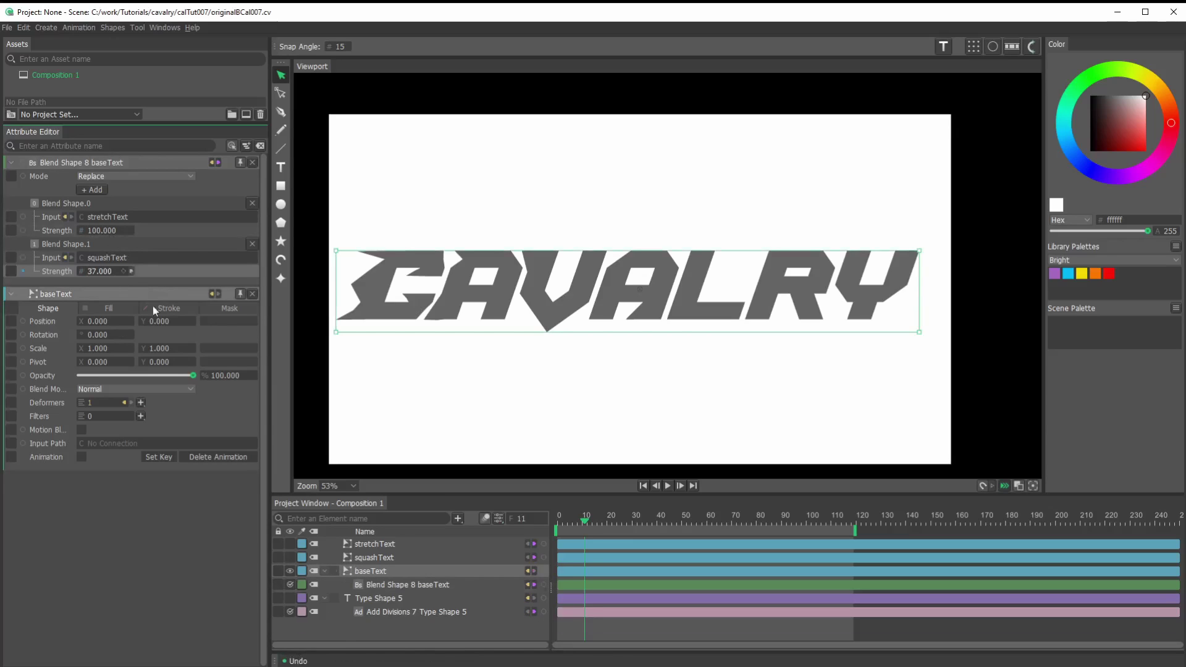
Reselect baseText, move to frame 23, and check the 1920×1080, 60 fps composition settings
left_click(368, 623)
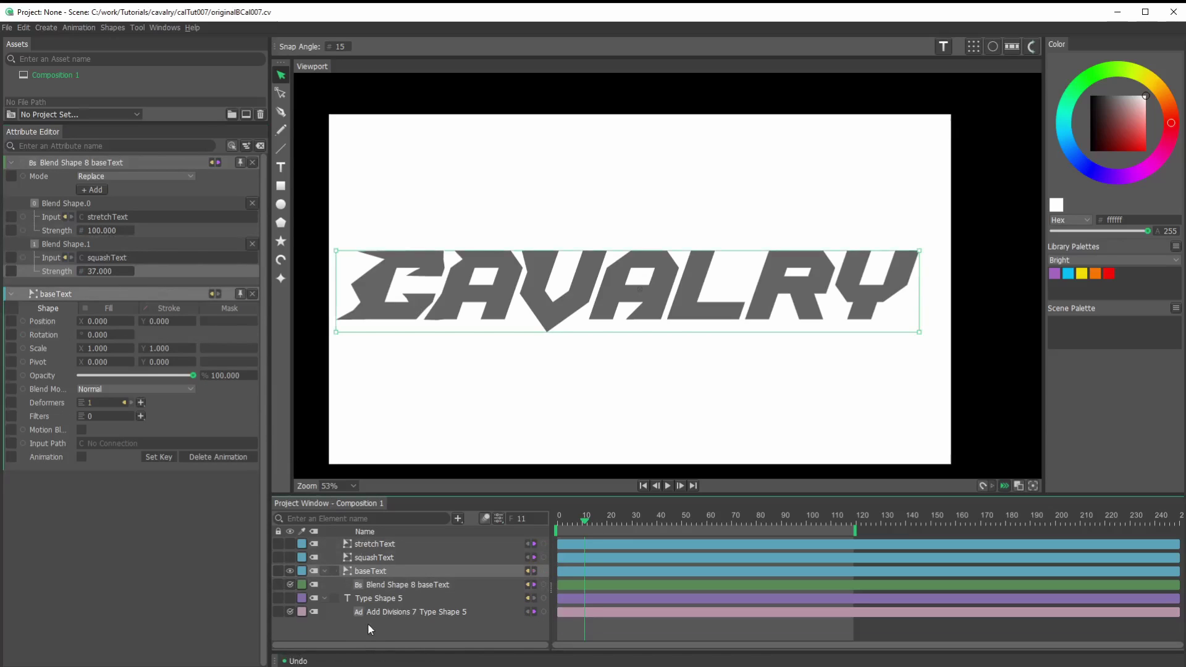
left_click(372, 572)
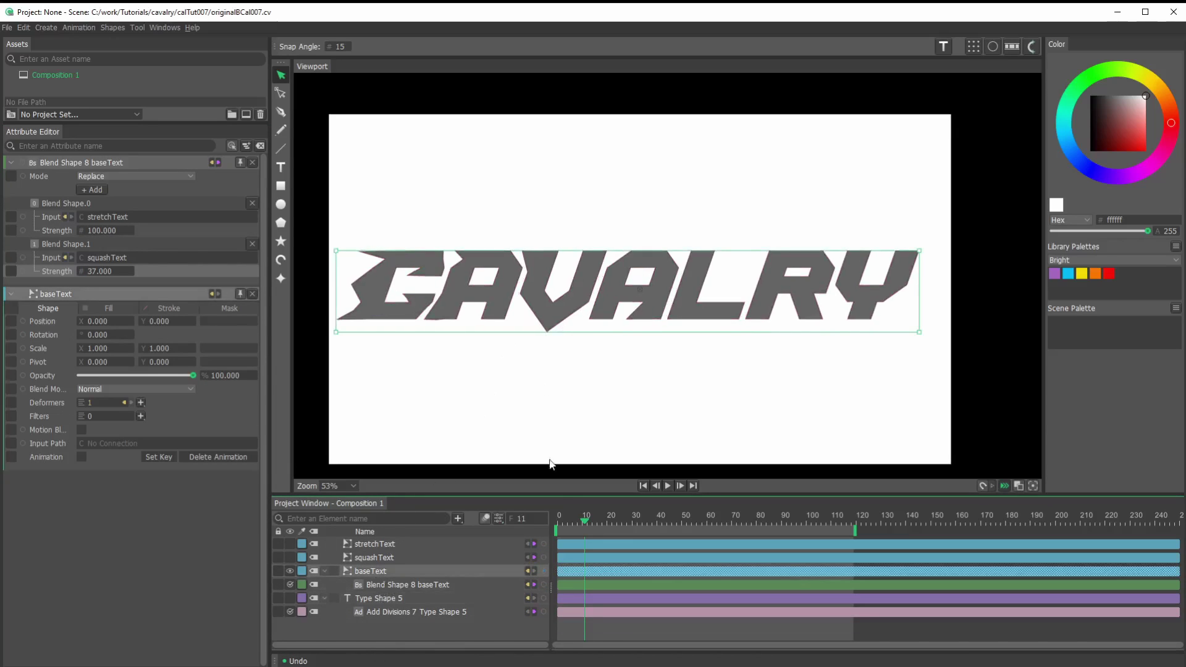
left_click_drag(584, 521, 614, 526)
left_click(498, 519)
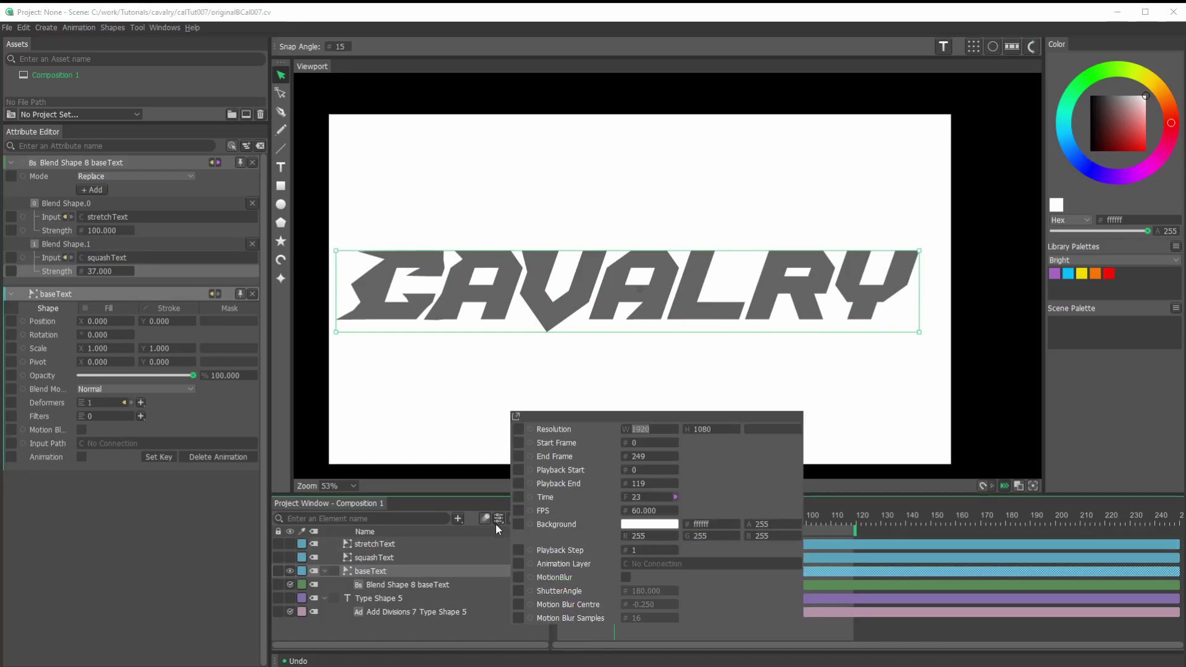
left_click(461, 634)
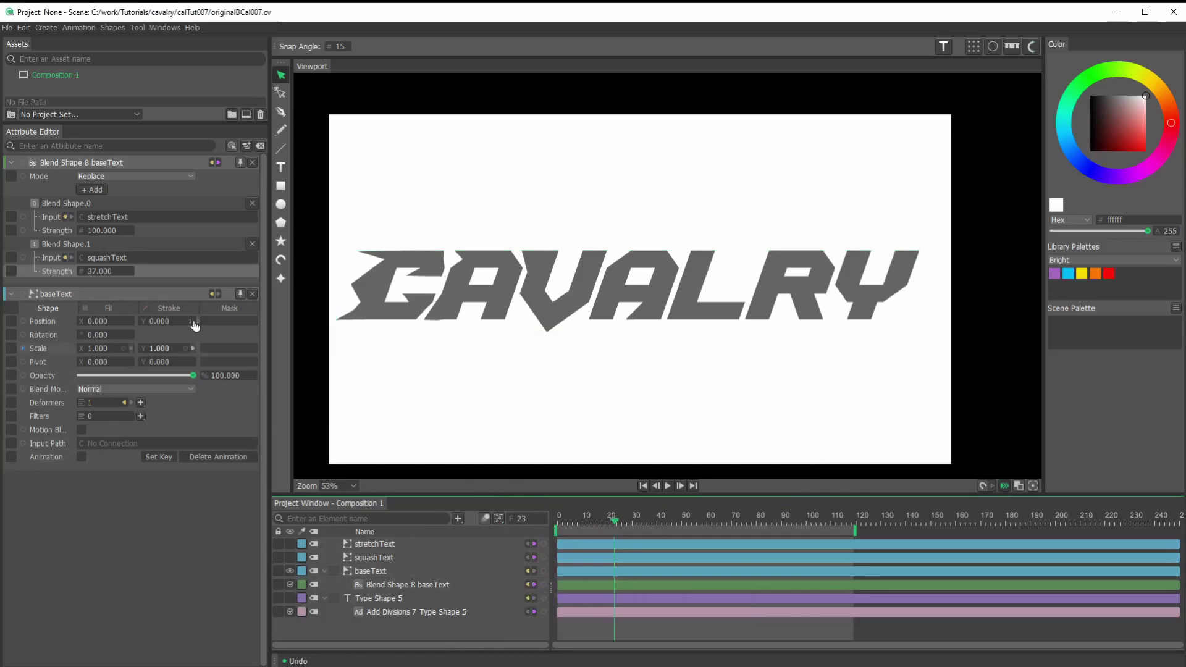
left_click(374, 571)
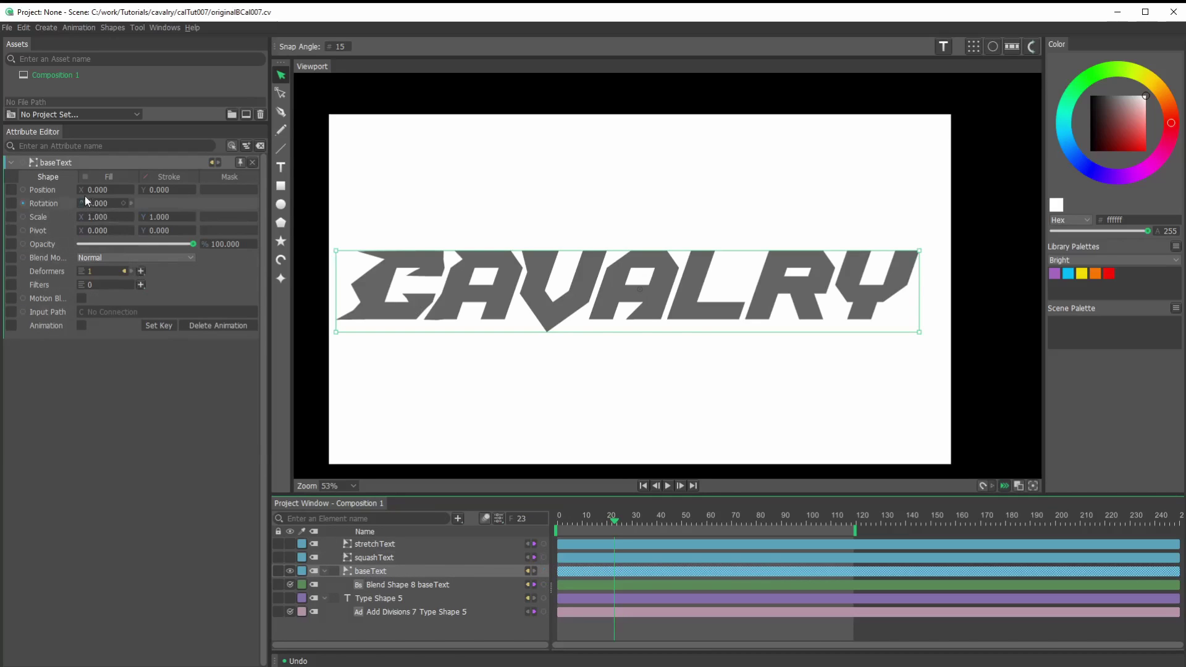
Key baseText Position X at frame 23, then drag the text off-screen left at frame 0 (-1891.04)
left_click(123, 189)
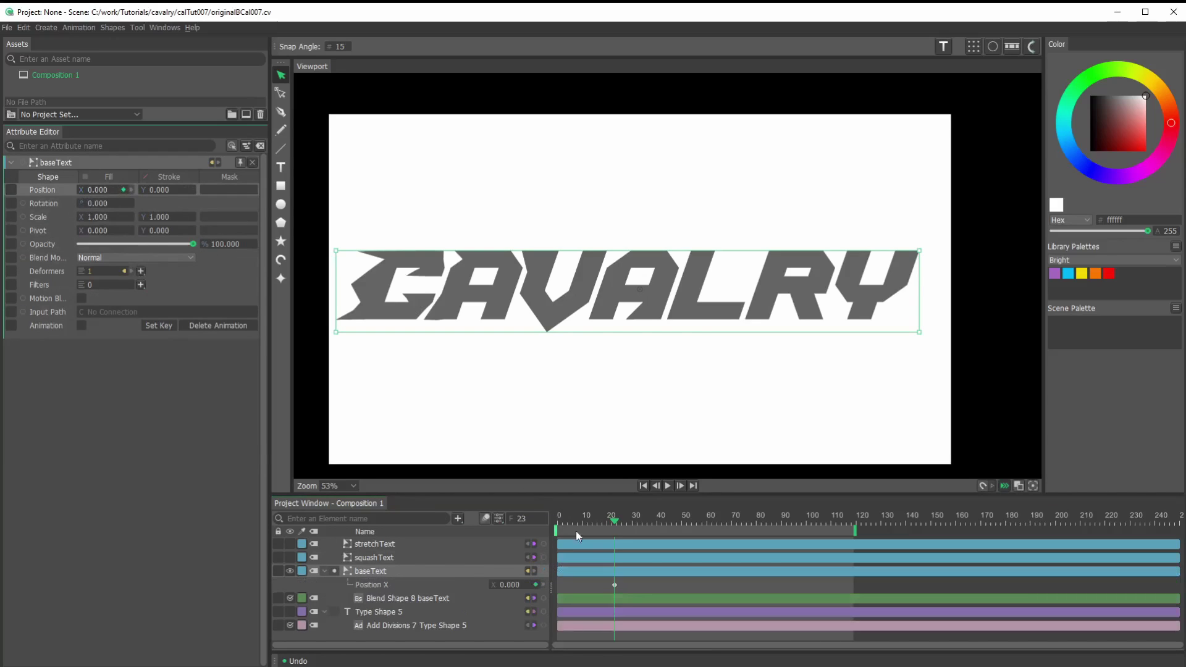
left_click_drag(614, 527, 544, 518)
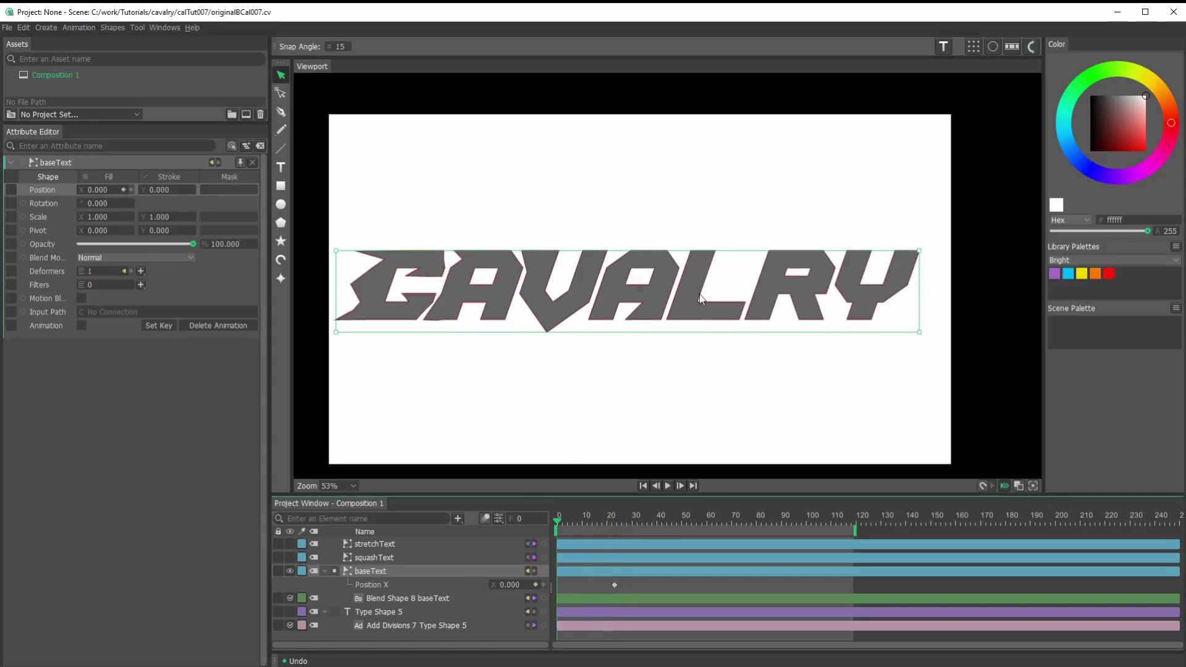
left_click_drag(617, 300, 76, 276)
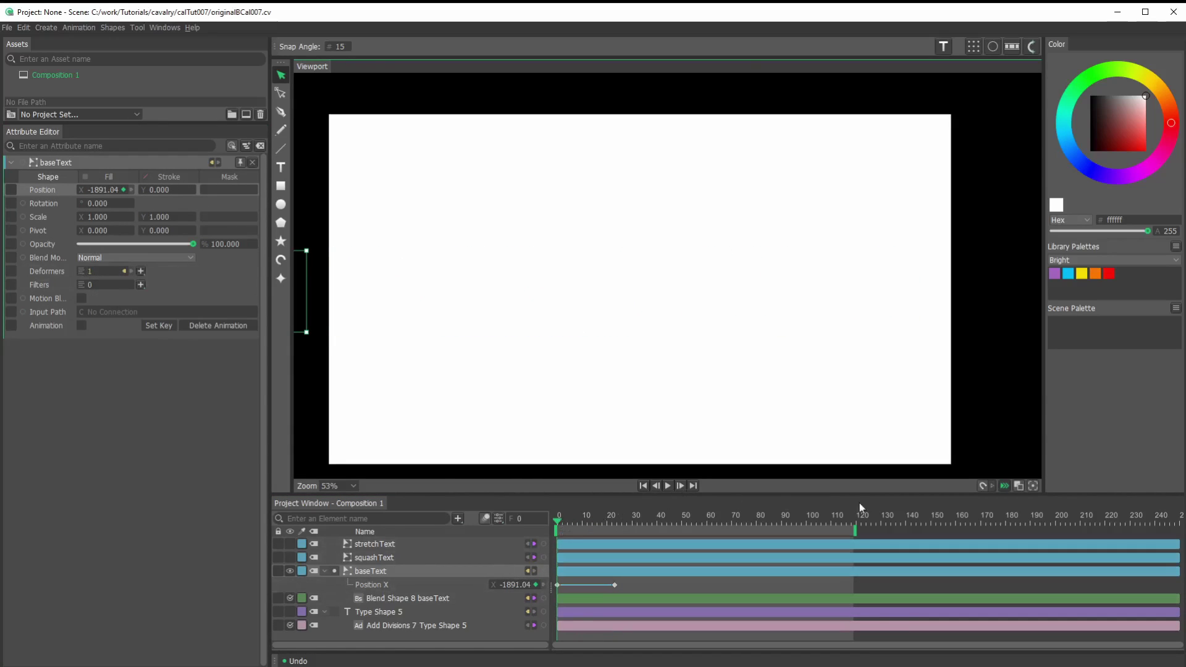
End the playback range near frame 66 and preview the slide-in
left_click_drag(855, 530, 723, 547)
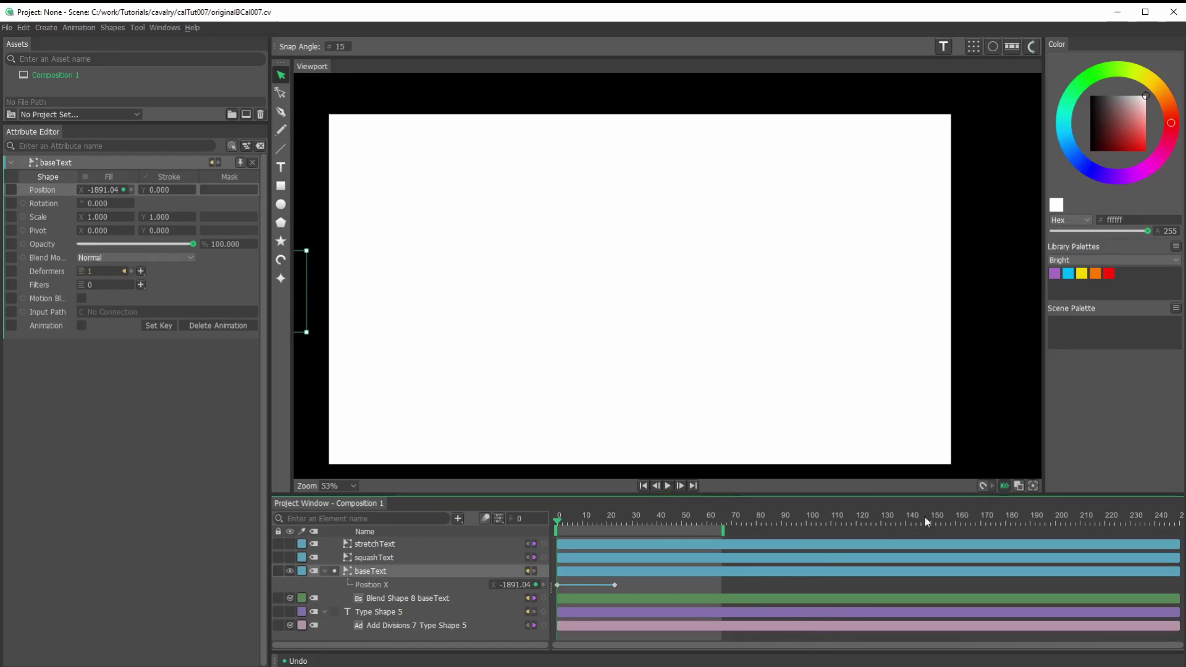
left_click(667, 485)
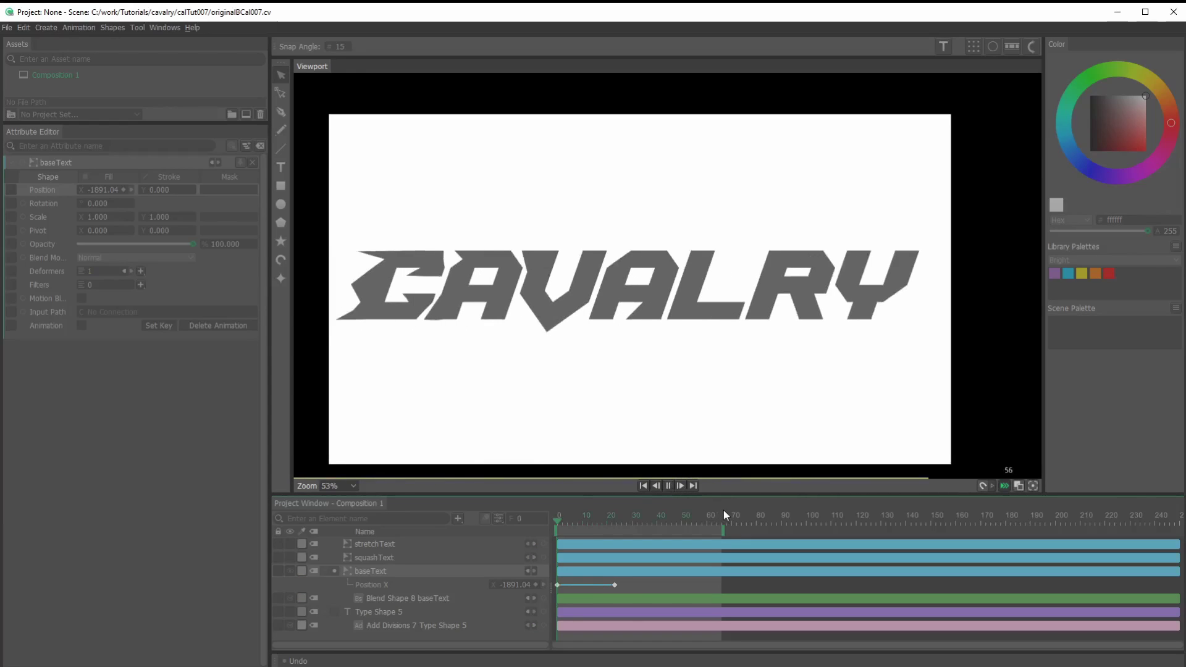
left_click(679, 485)
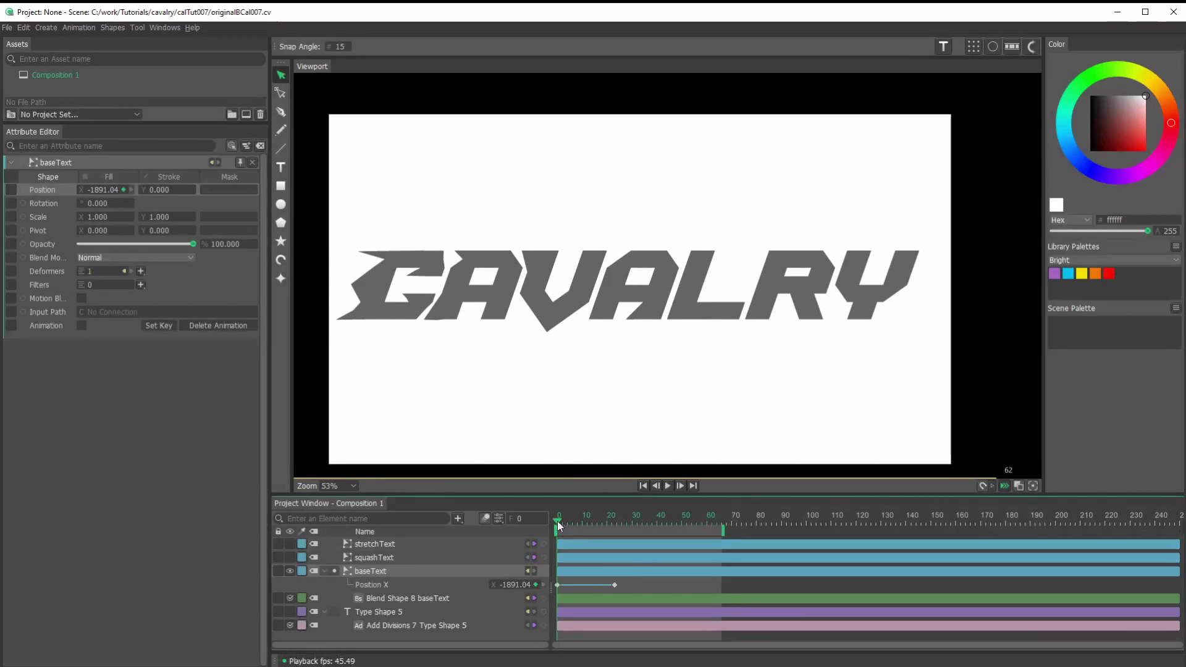
Key Position X at frame 31, then nudge the text right to X 76.175 at frame 23
left_click_drag(558, 521, 634, 522)
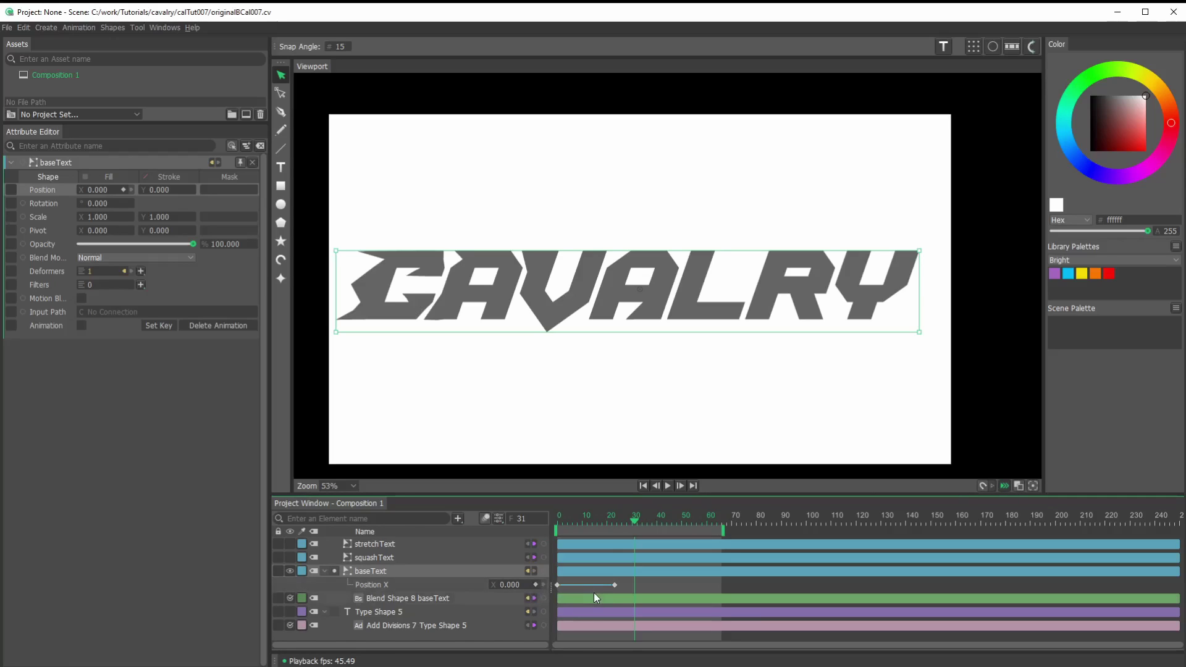
left_click(534, 585)
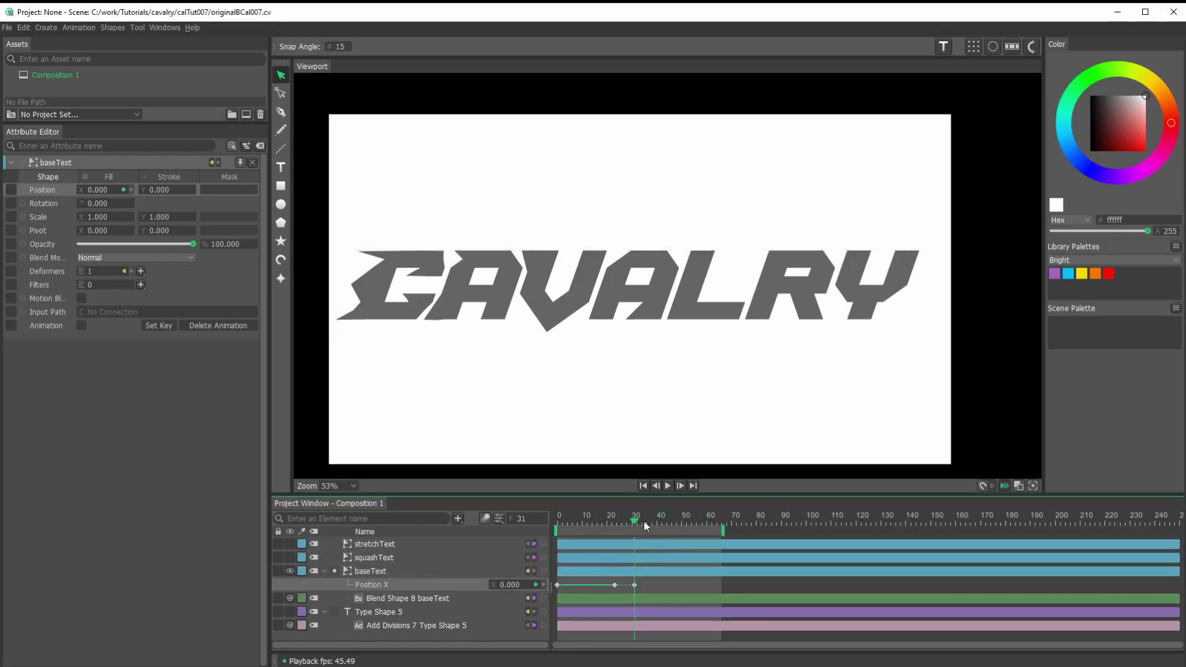
left_click_drag(634, 522, 614, 525)
left_click_drag(659, 308, 683, 307)
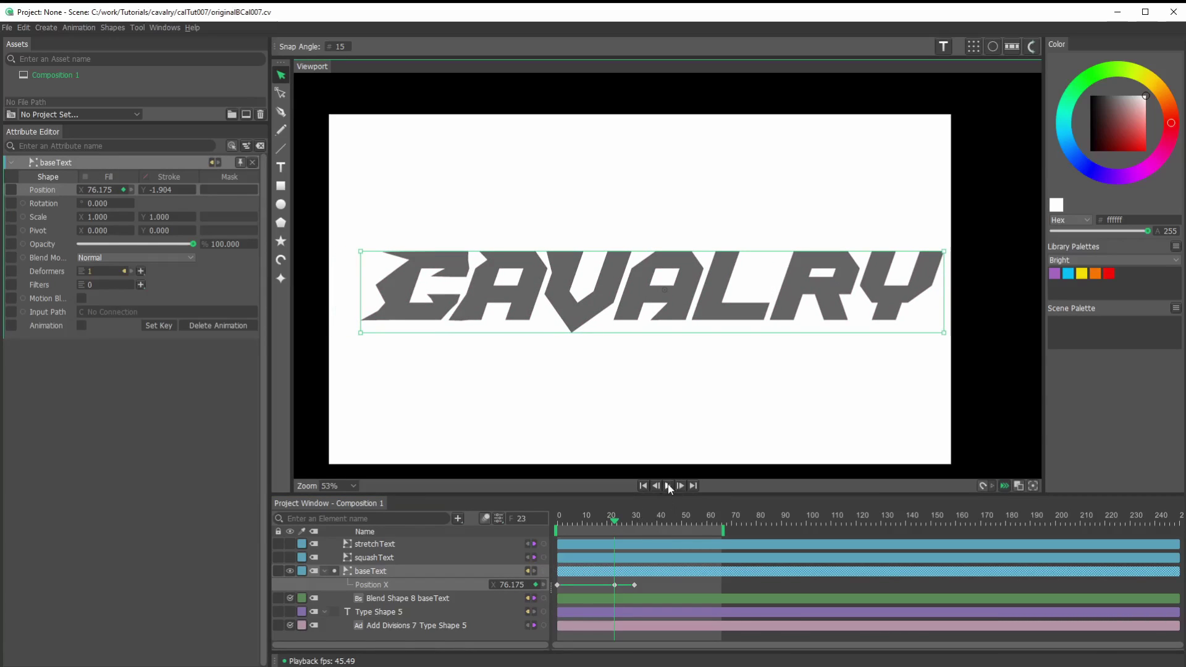
Try shifting the later Position X keys, return them to frames 23 and 31, and preview
left_click(634, 584)
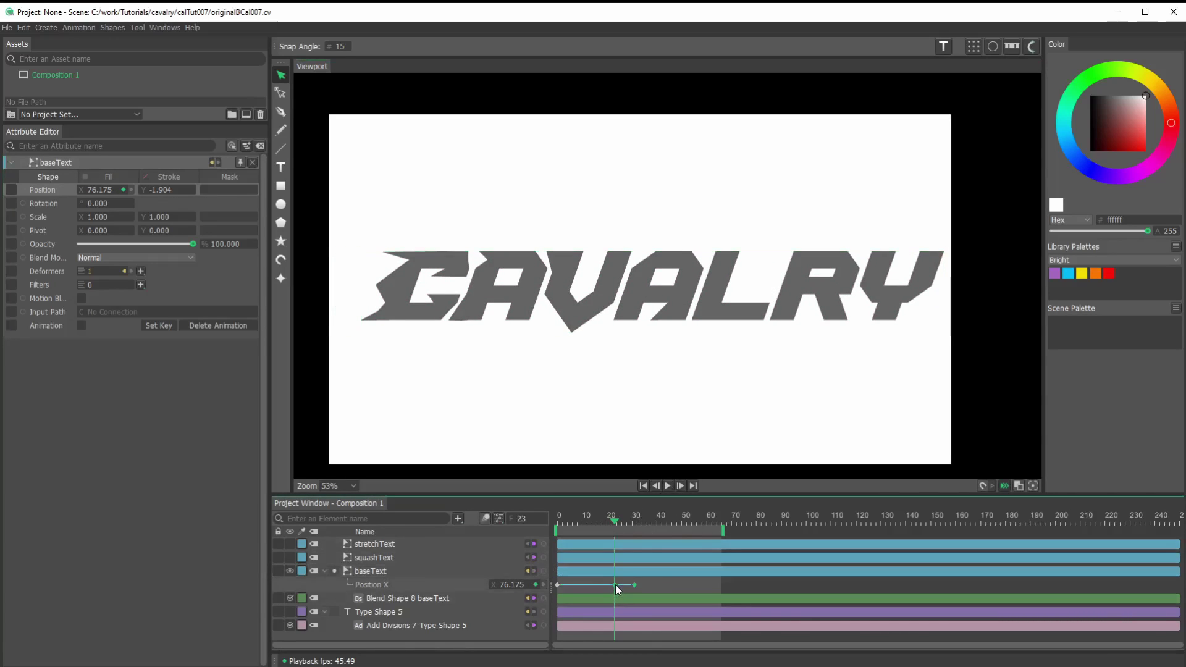
left_click_drag(615, 584, 636, 582)
left_click(667, 486)
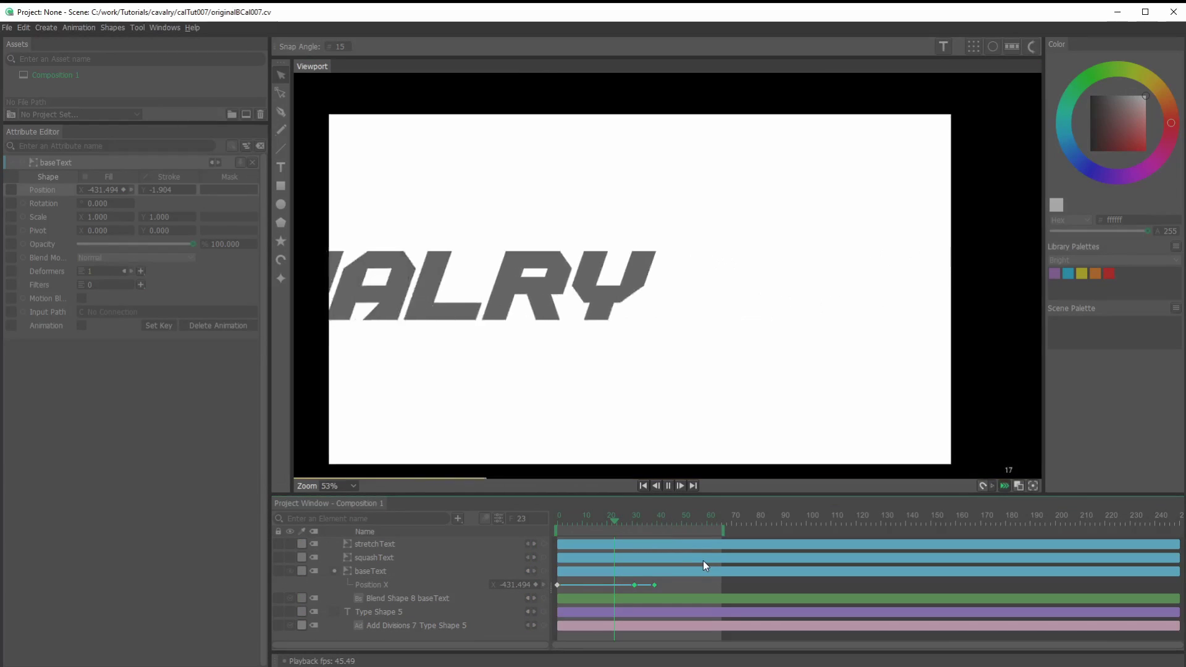
left_click(668, 485)
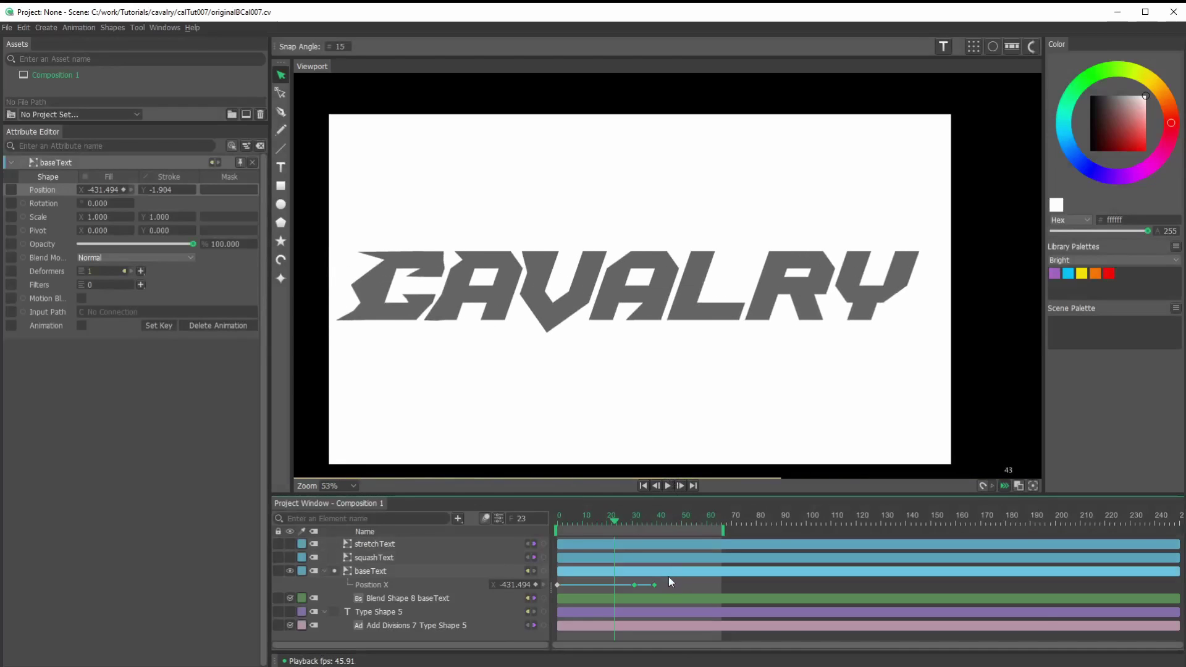
left_click_drag(654, 585, 634, 585)
left_click(668, 486)
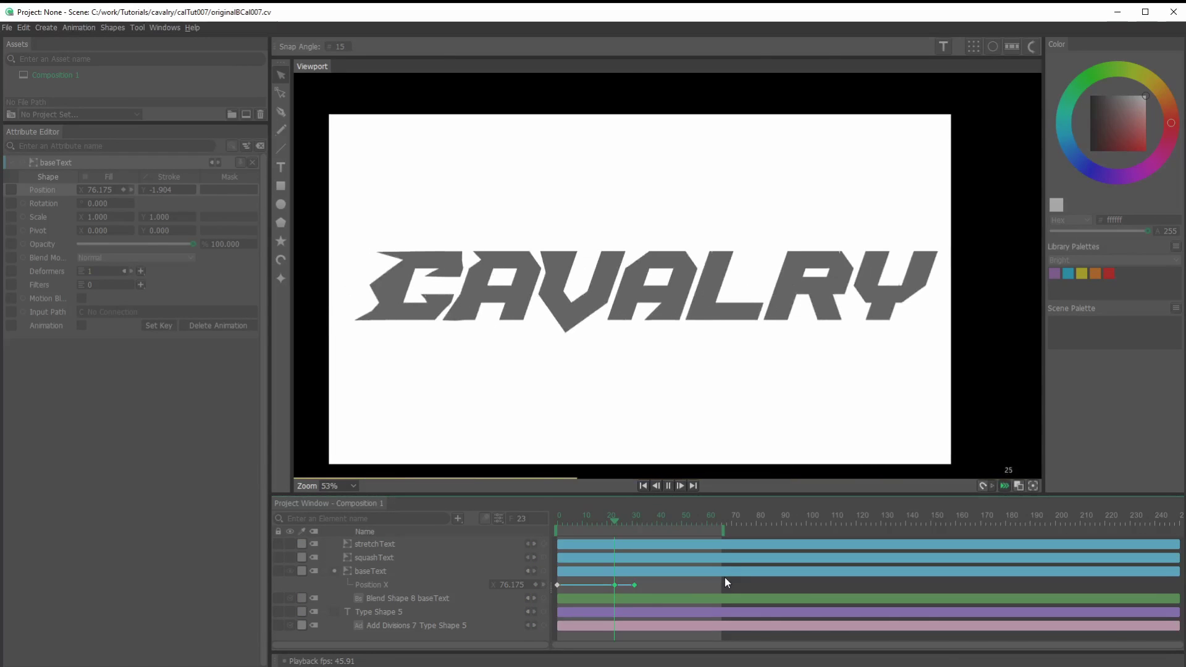
left_click(667, 486)
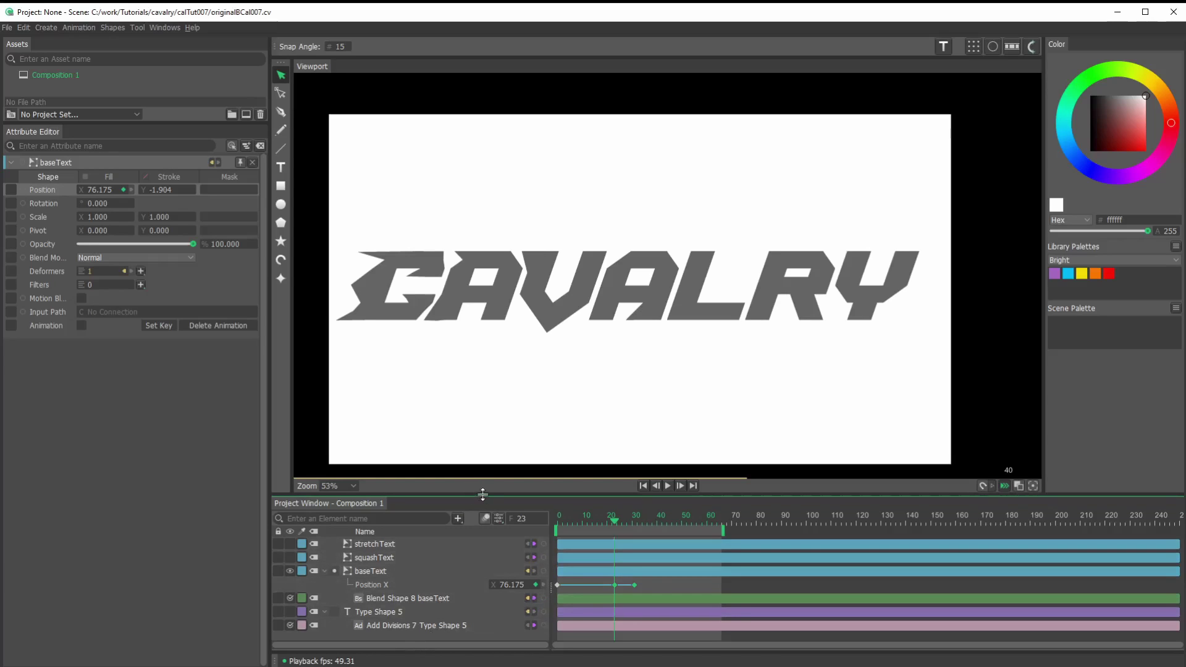
Enlarge the timeline and show the Position X curve fitted in the Graph Editor
left_click_drag(482, 494, 483, 430)
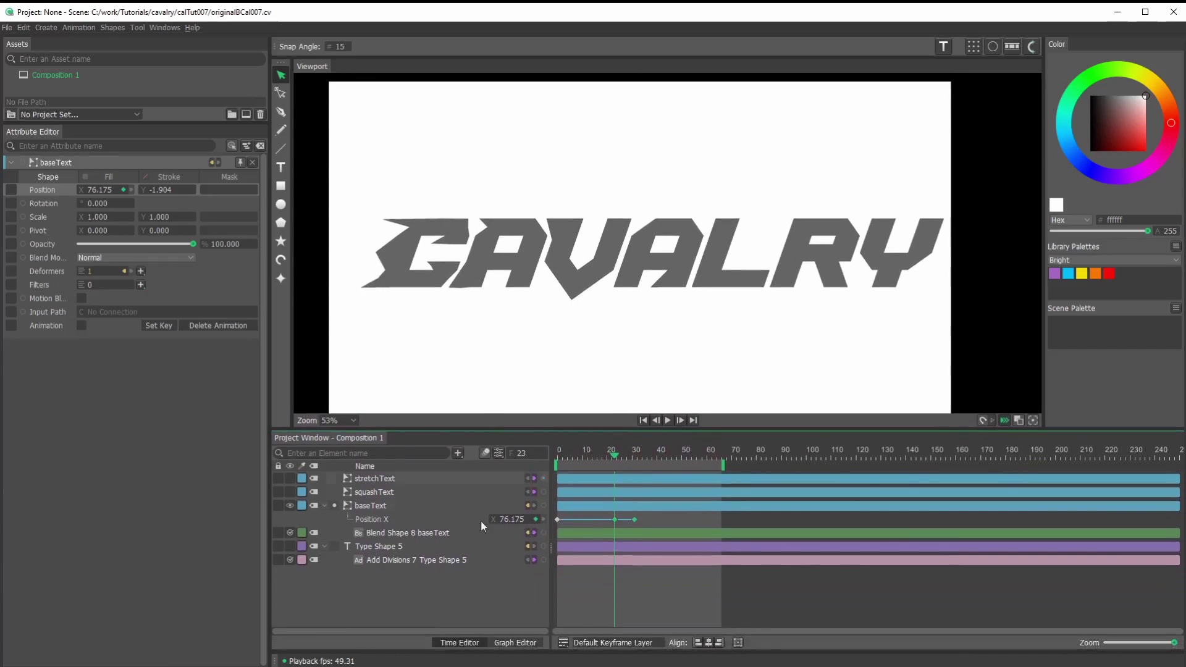
left_click(521, 645)
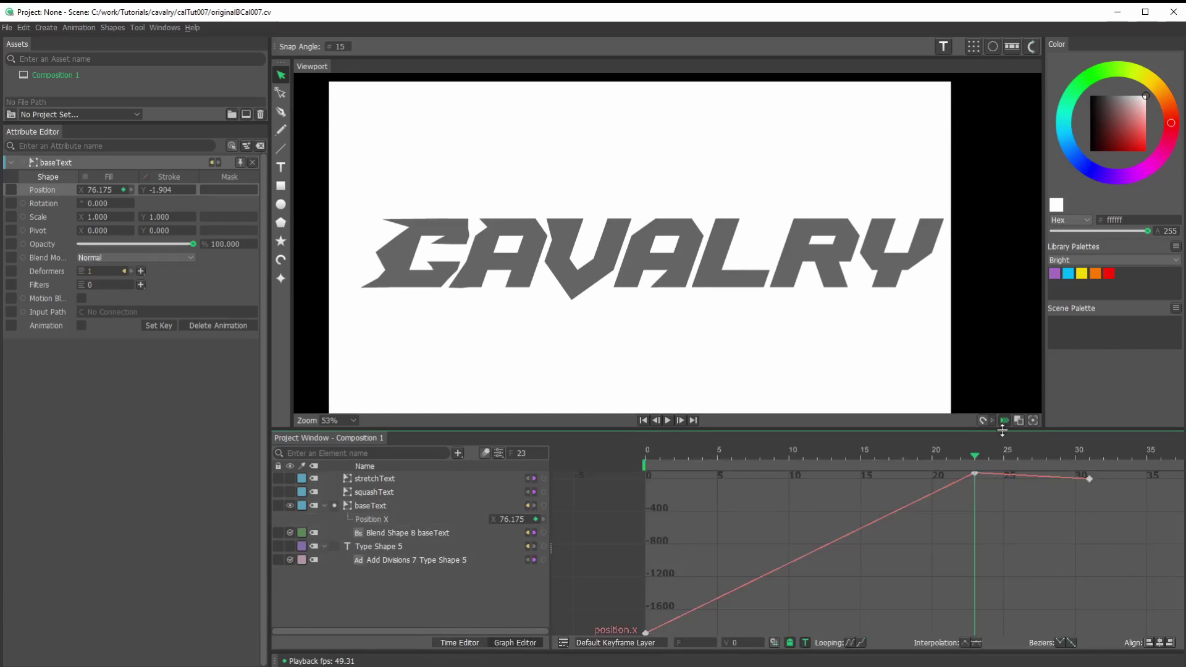
left_click_drag(1002, 431, 1002, 342)
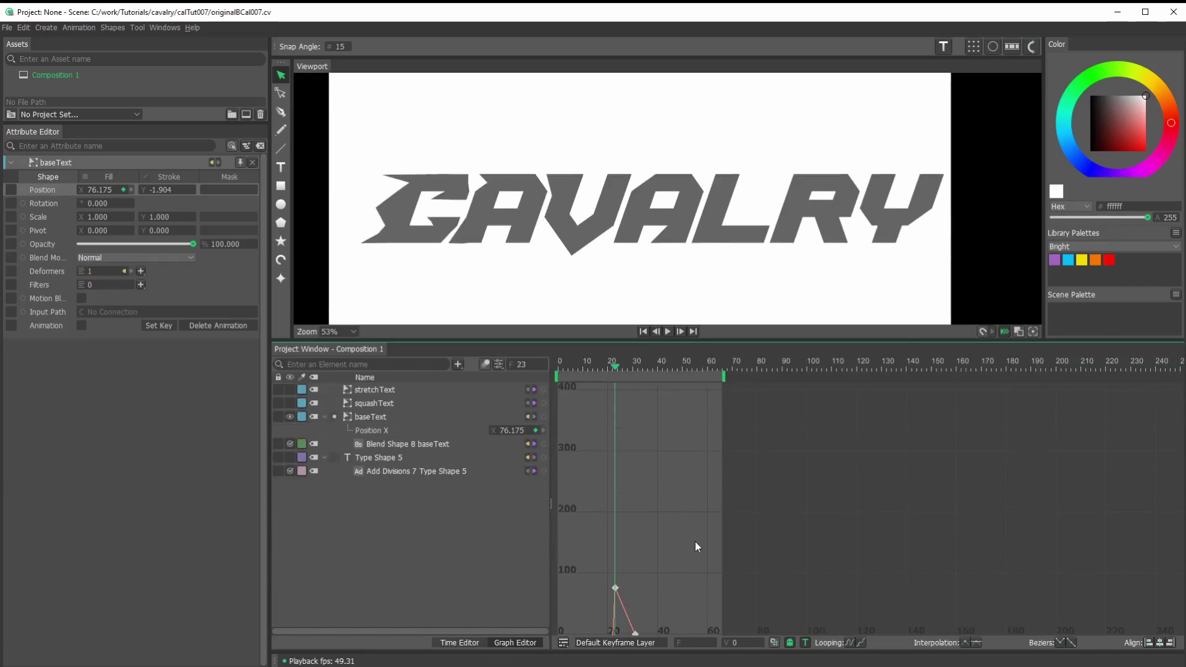
key("f")
Make the right-hand keys bezier, drag a tangent into an ease, and preview
left_click_drag(1148, 542, 939, 347)
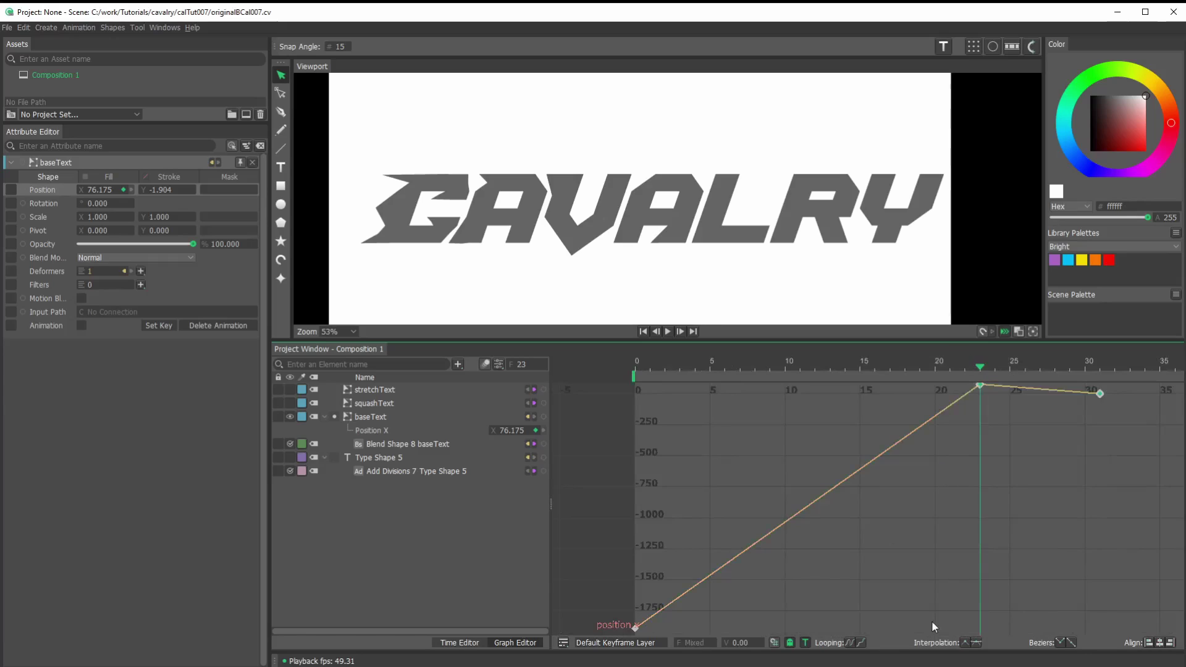
left_click(976, 643)
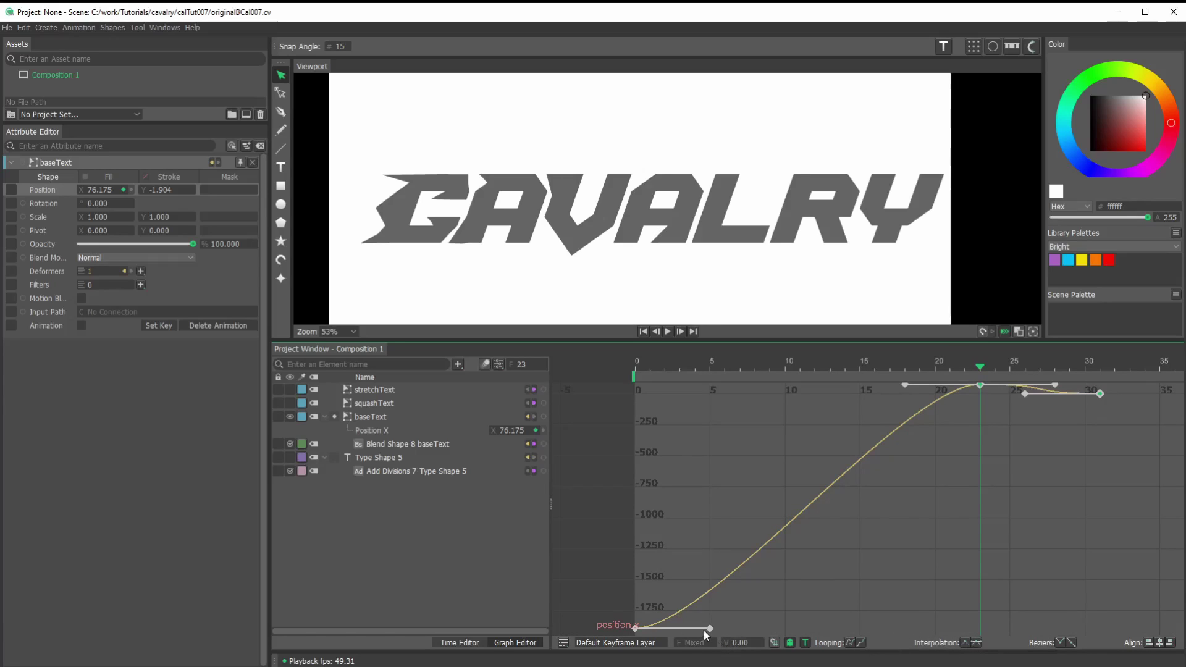
left_click(709, 629)
left_click_drag(711, 629, 724, 462)
left_click(976, 502)
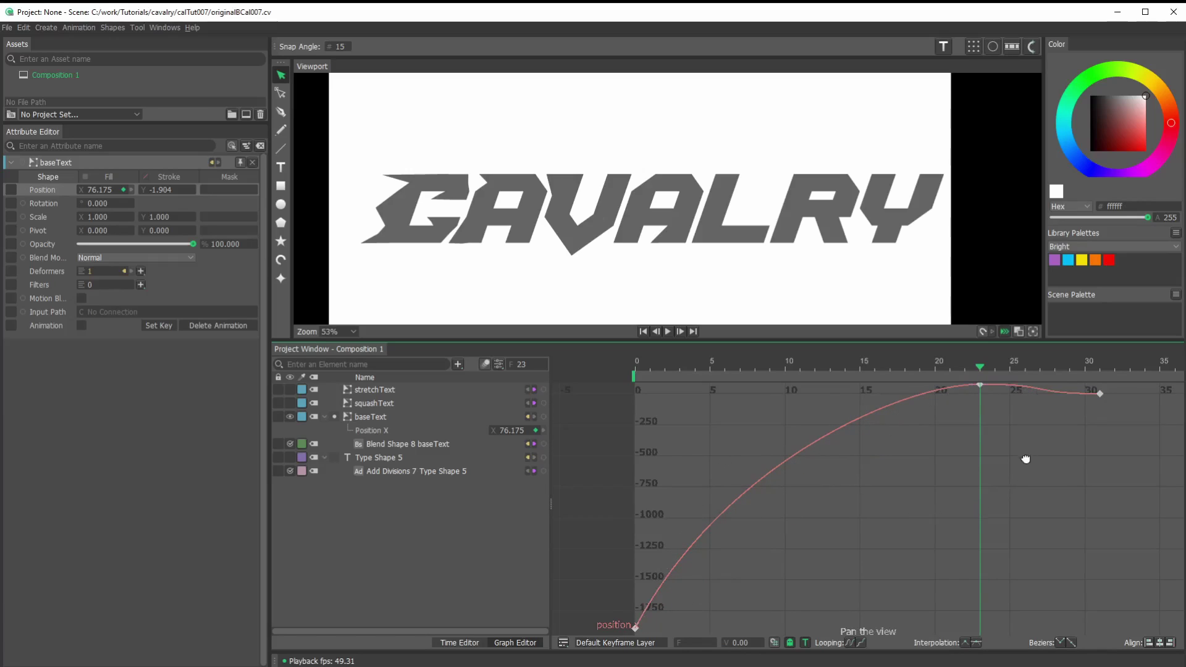
scroll(1017, 463, "up", 3)
scroll(817, 535, "right", 3)
scroll(821, 456, "up", 5)
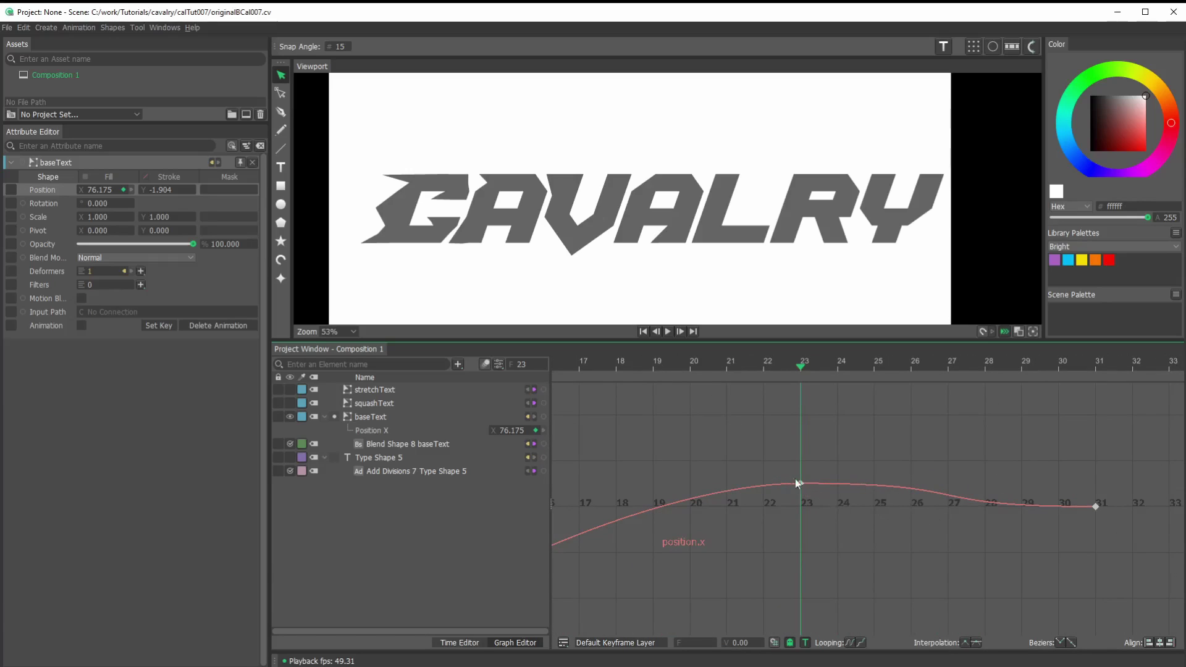
left_click(667, 332)
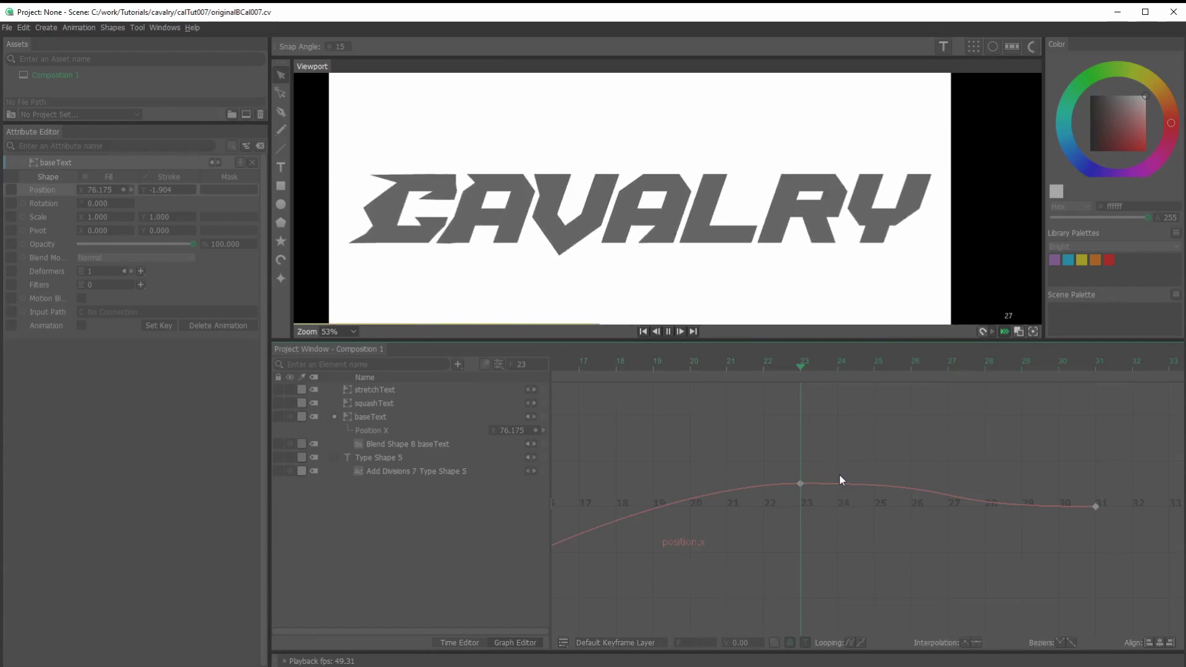
Stop the preview and move the settle keyframe from frame 31 to frame 35
left_click(668, 332)
left_click_drag(1122, 494, 873, 528)
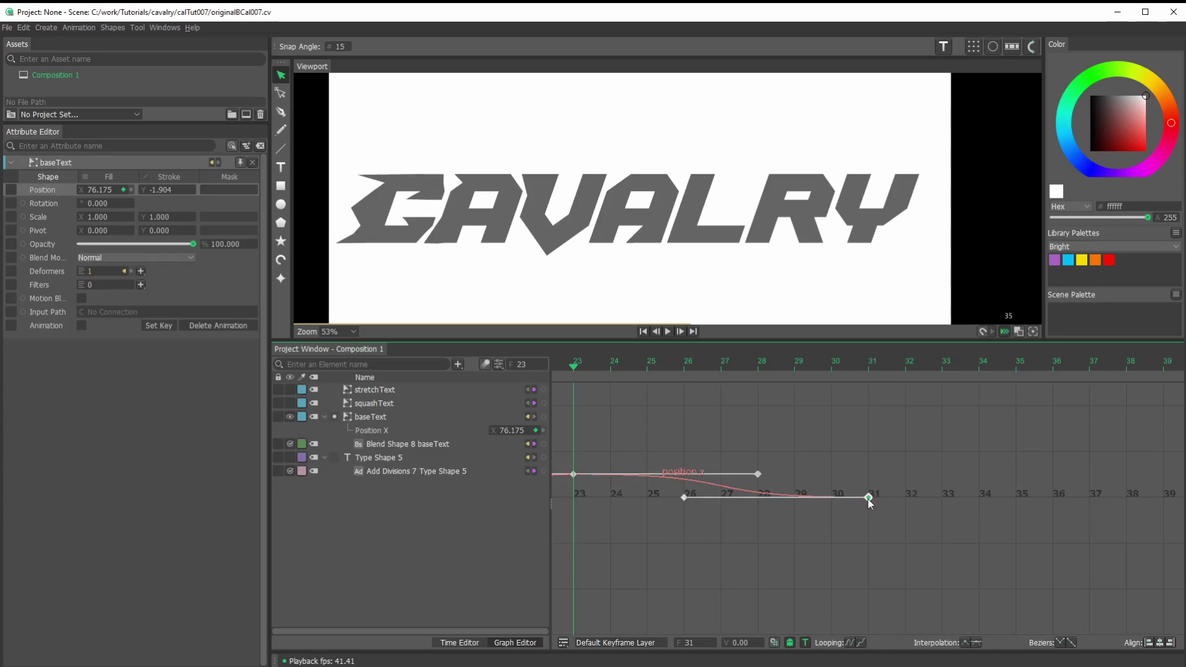
left_click_drag(868, 500, 1018, 504)
left_click(844, 514)
Flatten the tangent easing into the frame-35 keyframe and preview the result
left_click(1017, 498)
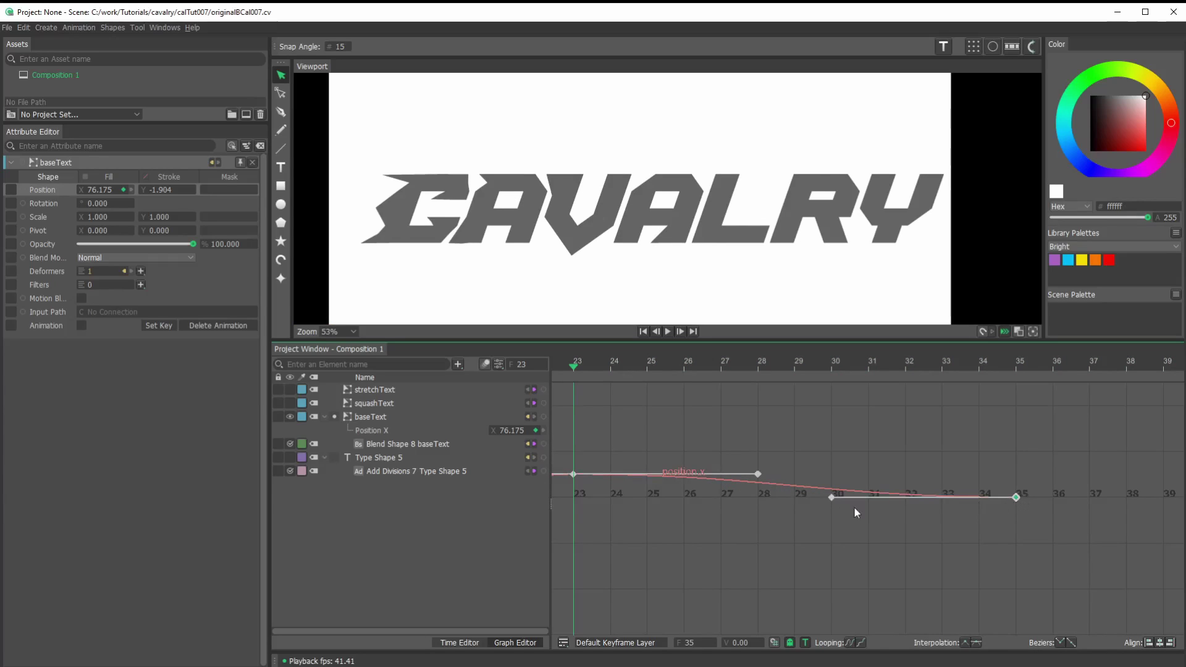
left_click_drag(828, 499, 686, 492)
left_click(678, 432)
left_click(667, 332)
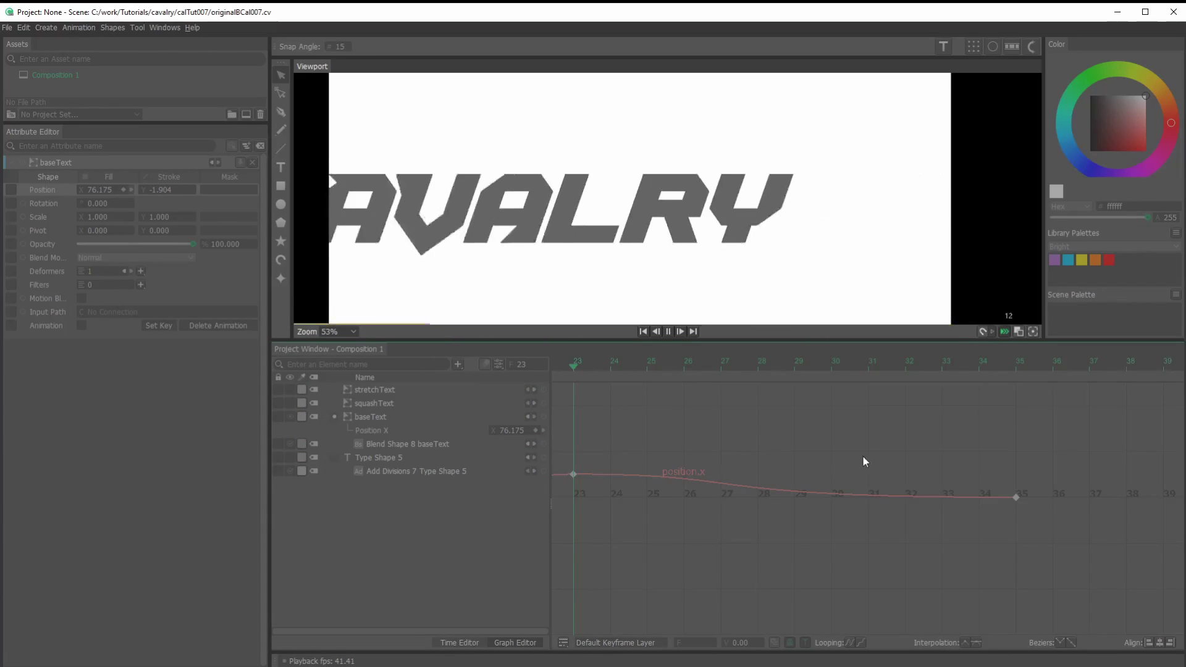
left_click(666, 332)
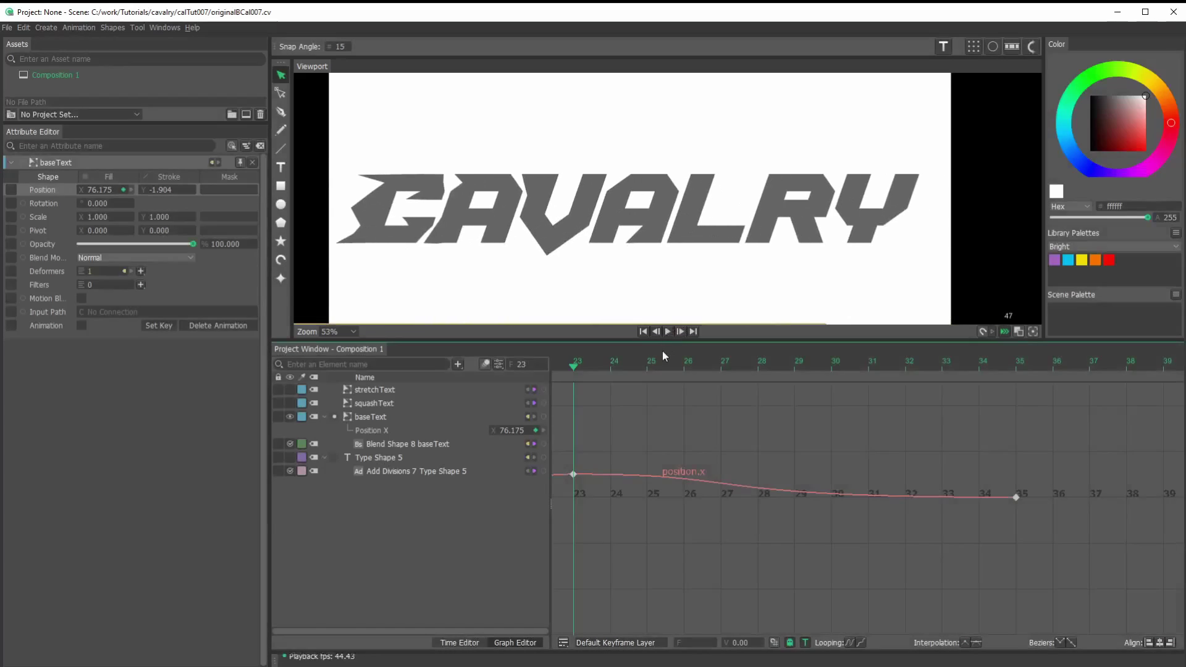
Enlarge the canvas, show Blend Shape 8's strengths (100, 37), and return to the layer timeline
left_click_drag(665, 342, 664, 467)
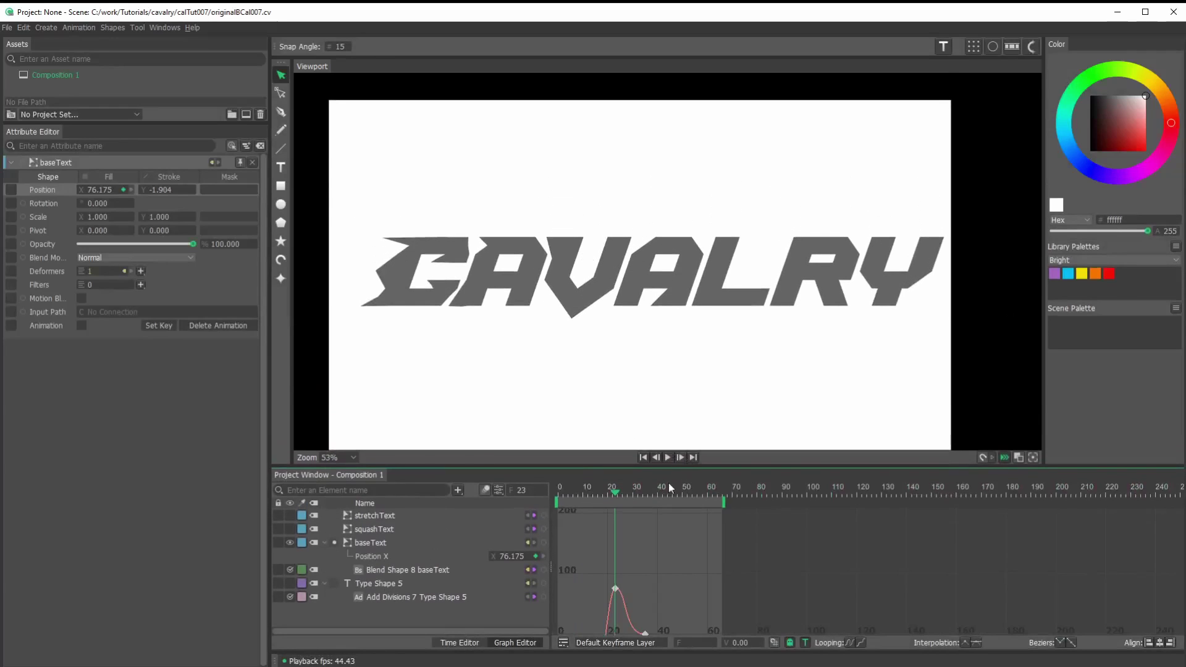
left_click(383, 538)
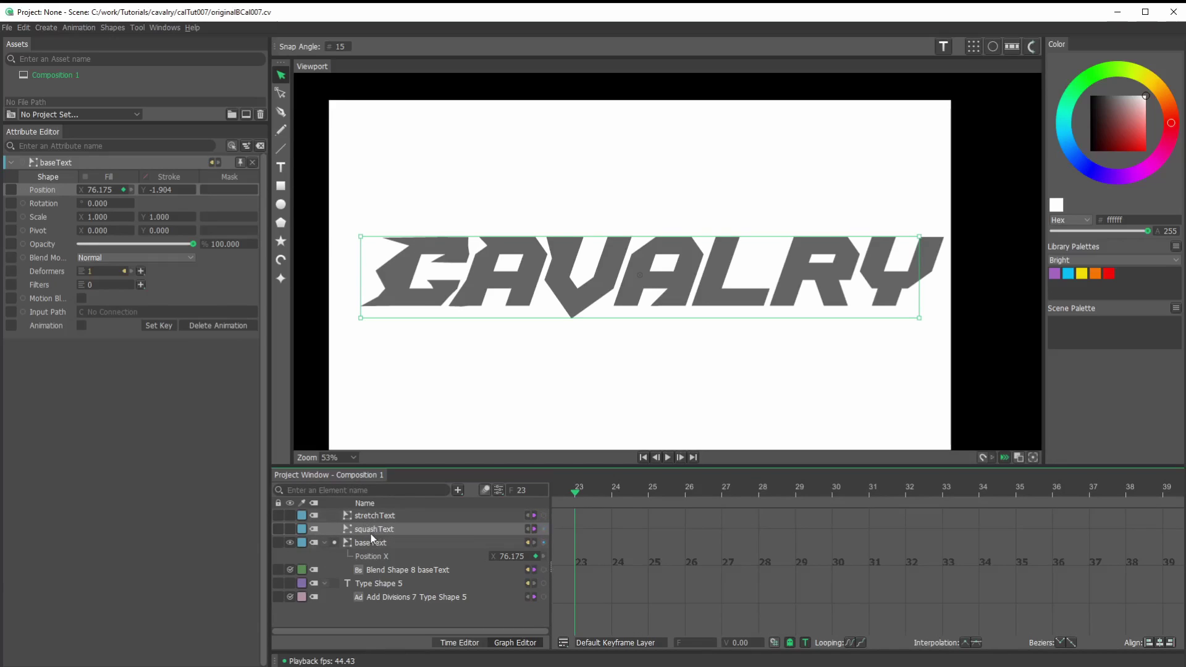
left_click(378, 573)
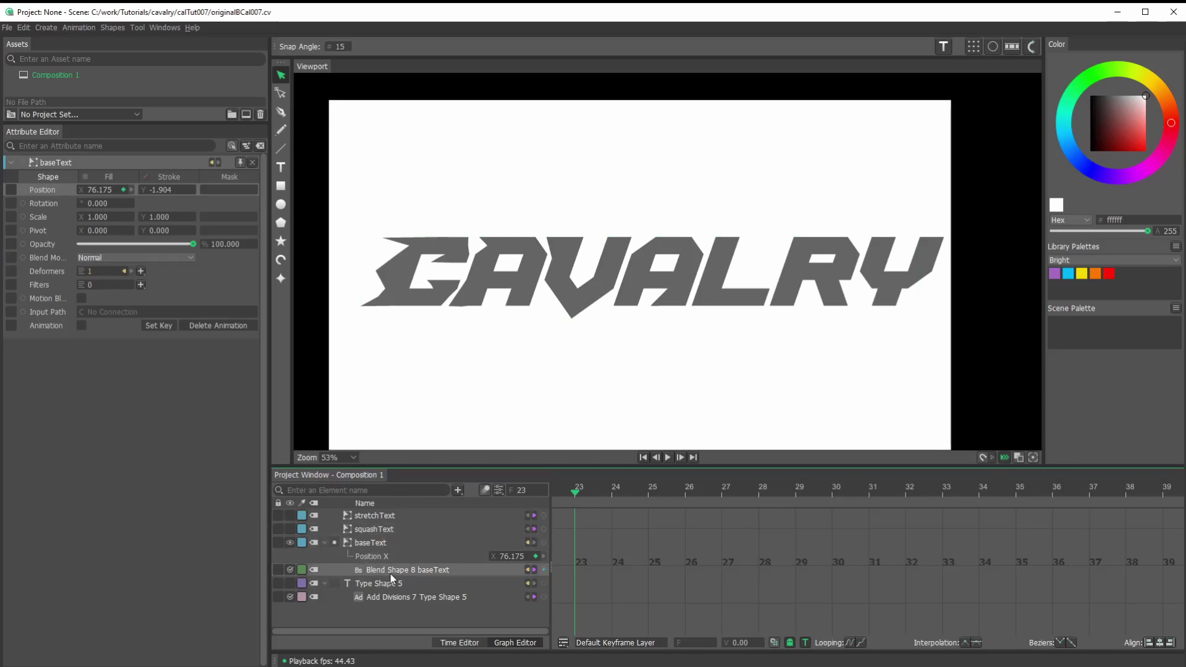
left_click(390, 577)
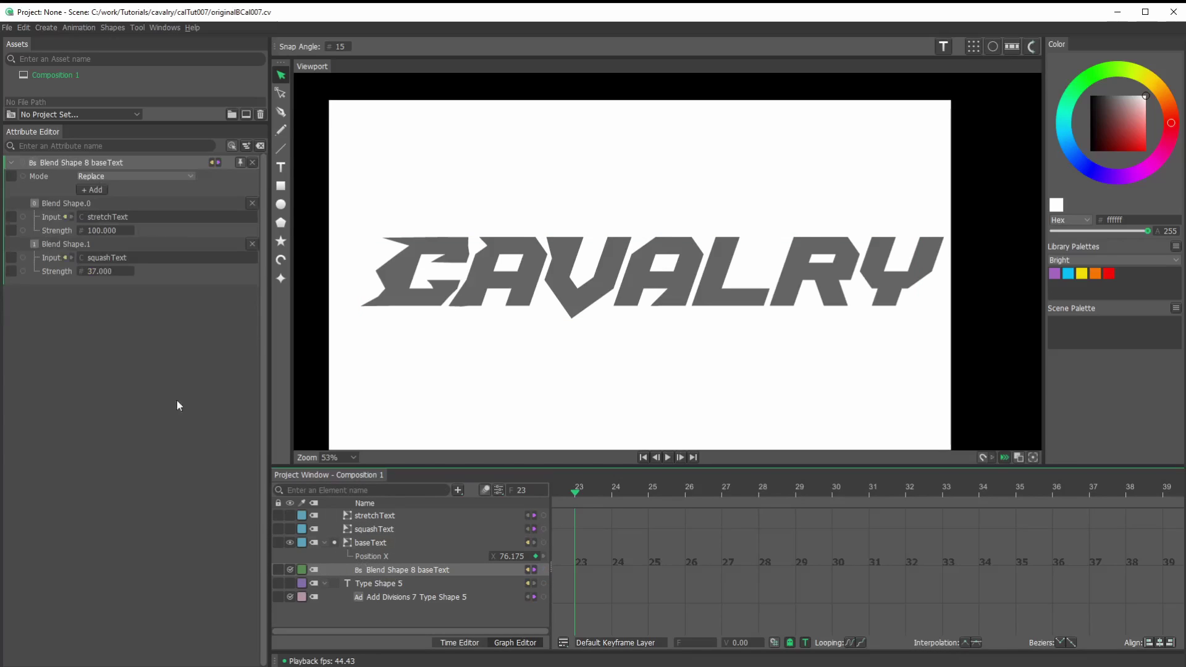
left_click(478, 644)
mouse_move(614, 494)
left_mouse_down()
mouse_move(536, 479)
mouse_move(616, 489)
left_mouse_up()
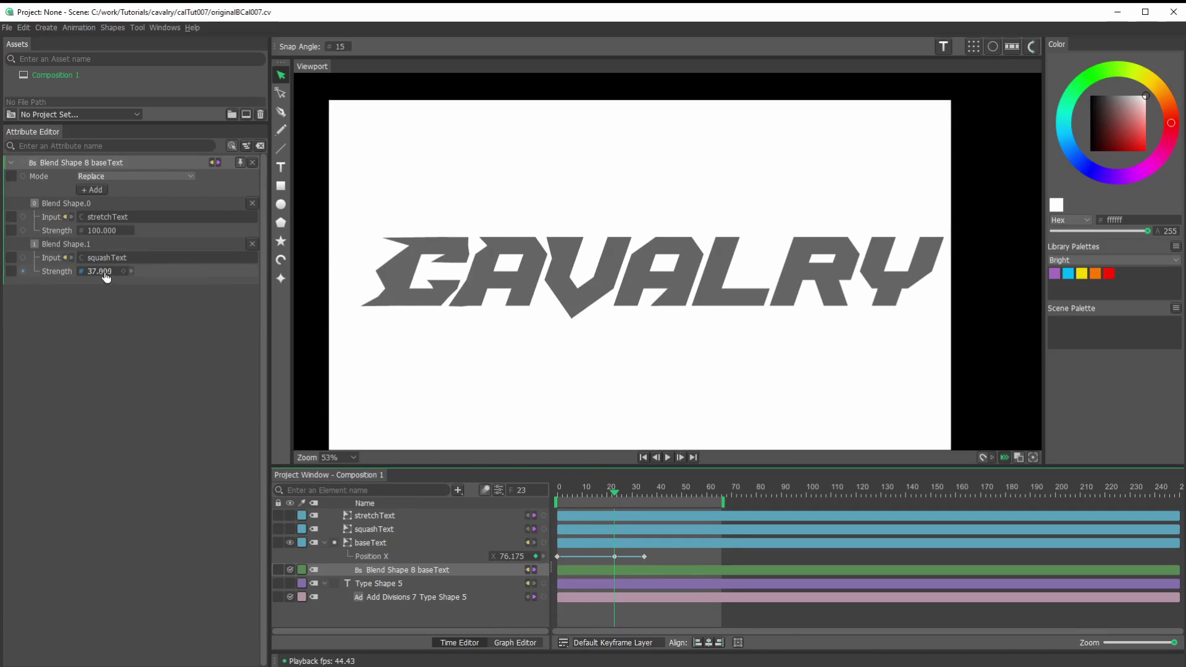
Set squash strength to 0 and key stretch strength from 100 down to 0 at frame 32
left_click_drag(100, 271, 46, 271)
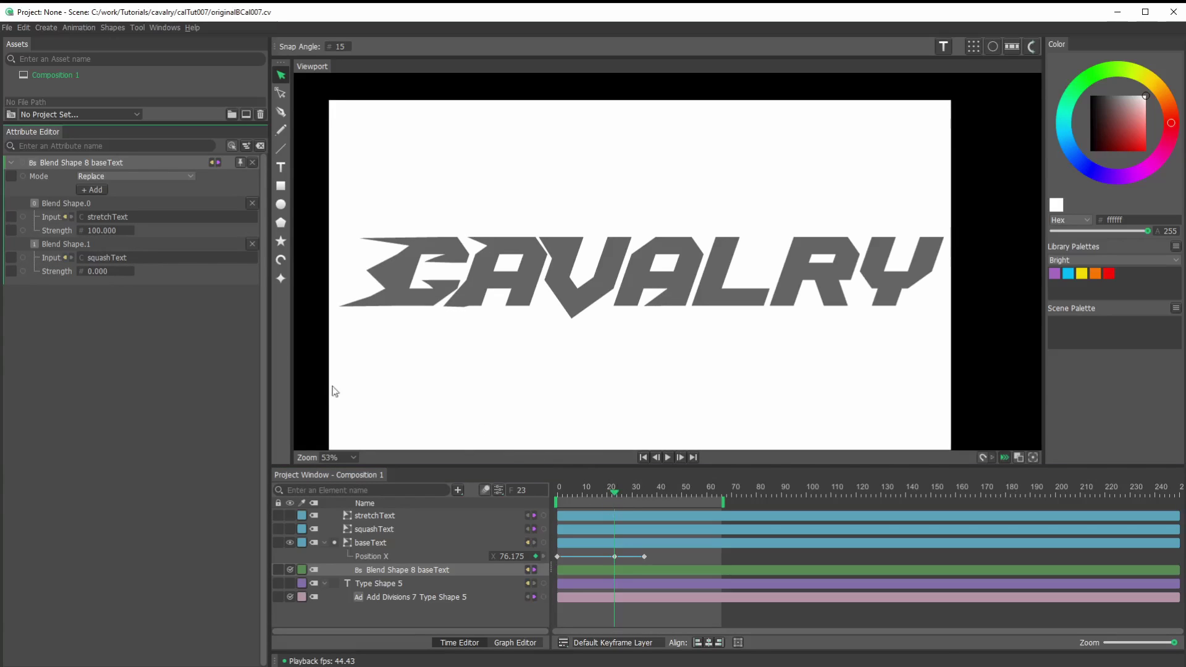
left_click(124, 231)
left_click_drag(606, 490, 638, 497)
double_click(102, 231)
type("0")
key("Return")
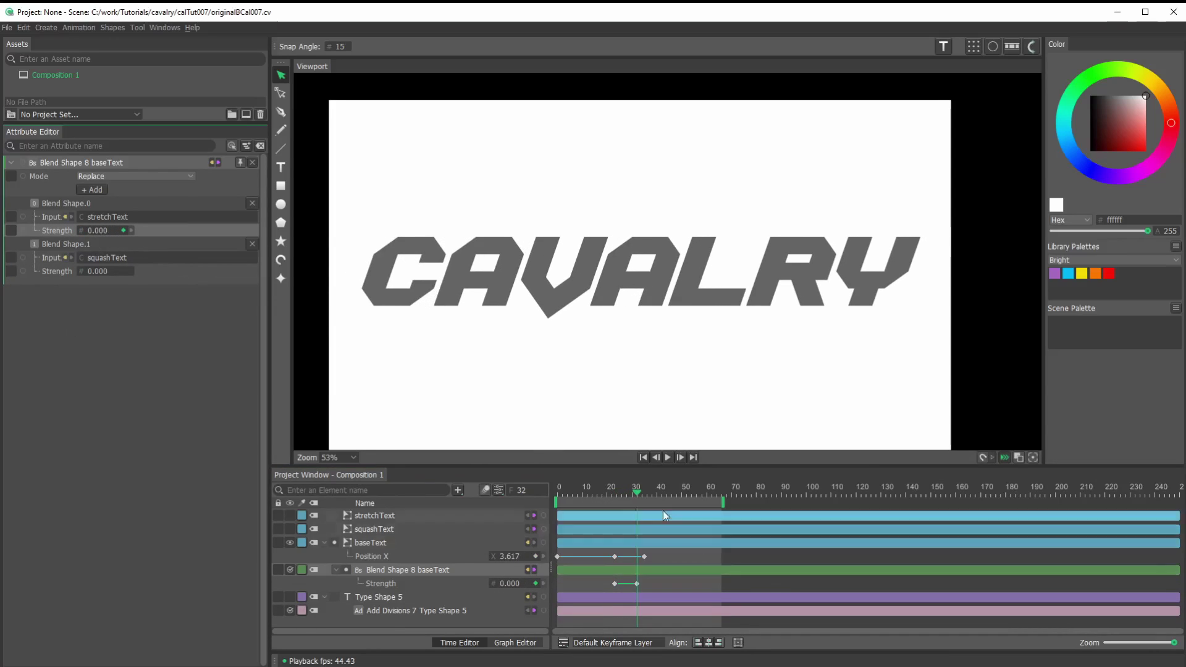
Shift the stretch Strength keys two frames earlier, replay, and stop at frame 8
left_click(668, 457)
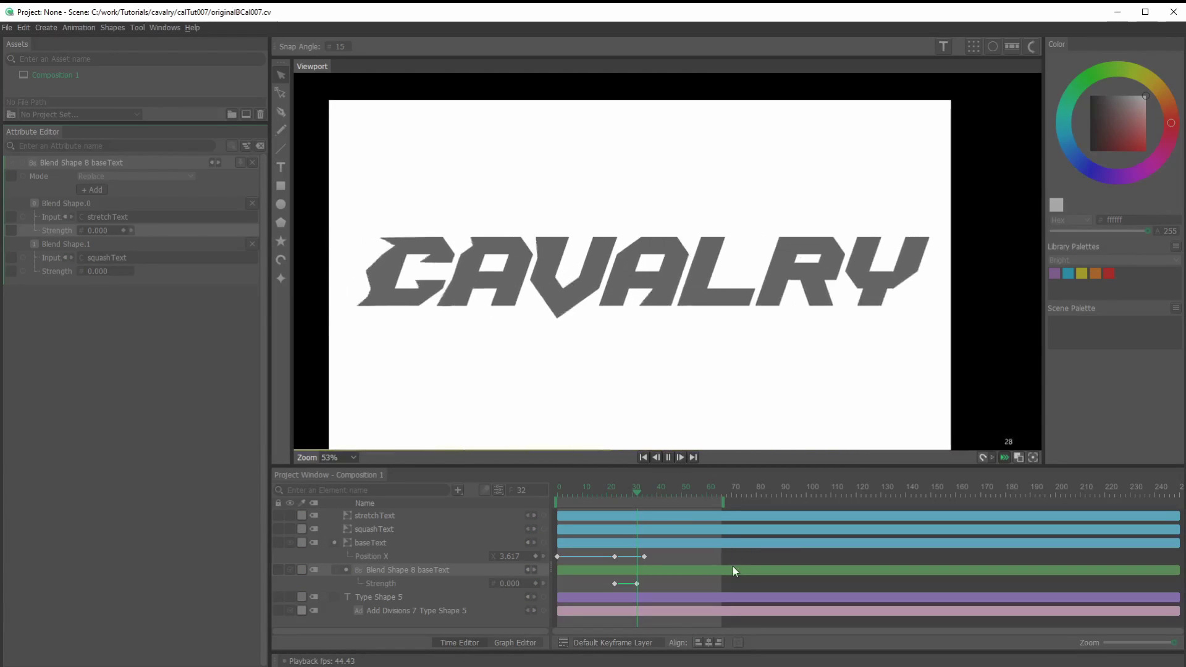
left_click(669, 458)
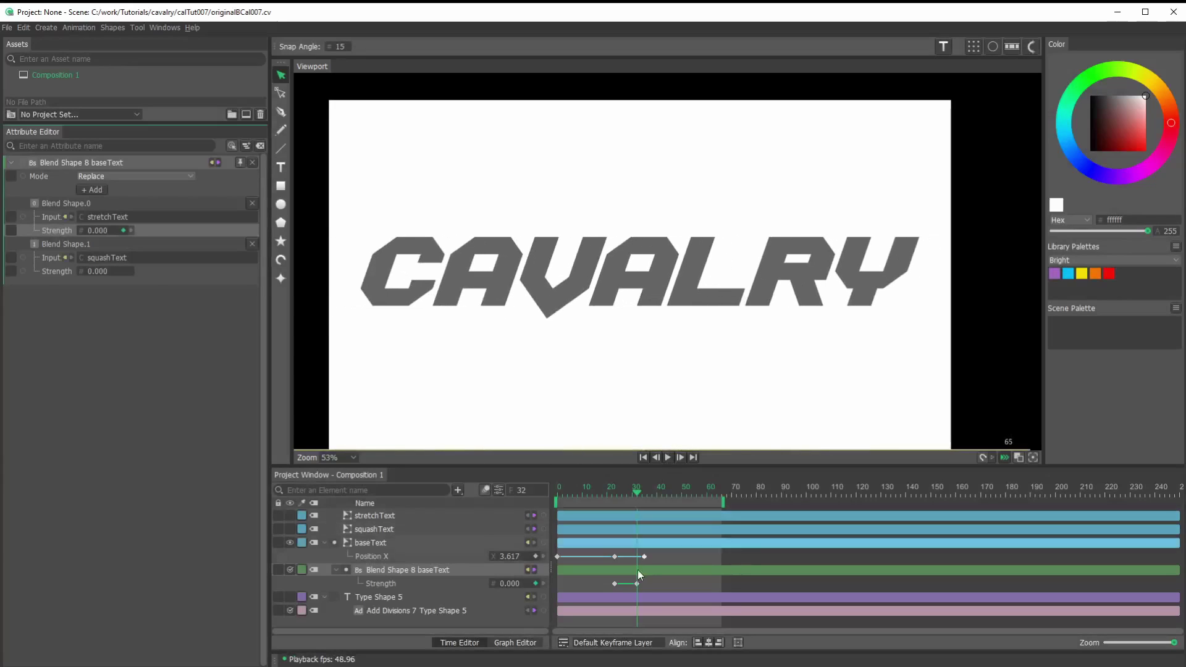
left_click(615, 585)
left_click_drag(616, 586, 609, 585)
left_click(642, 457)
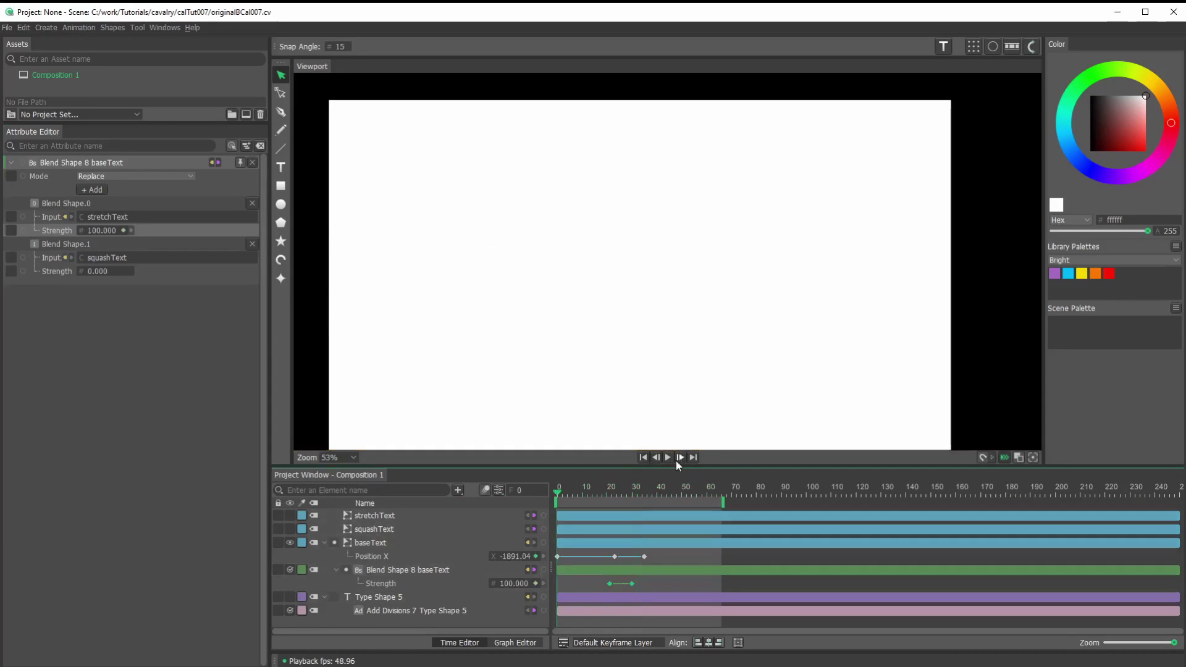
left_click(669, 457)
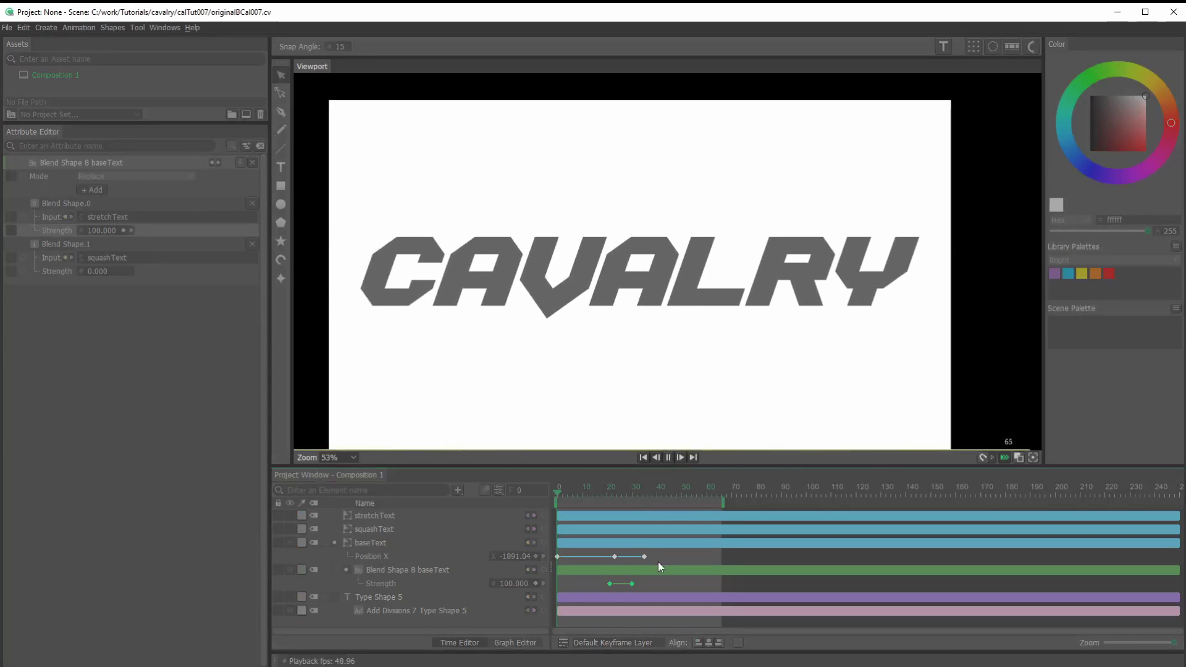
left_click(670, 458)
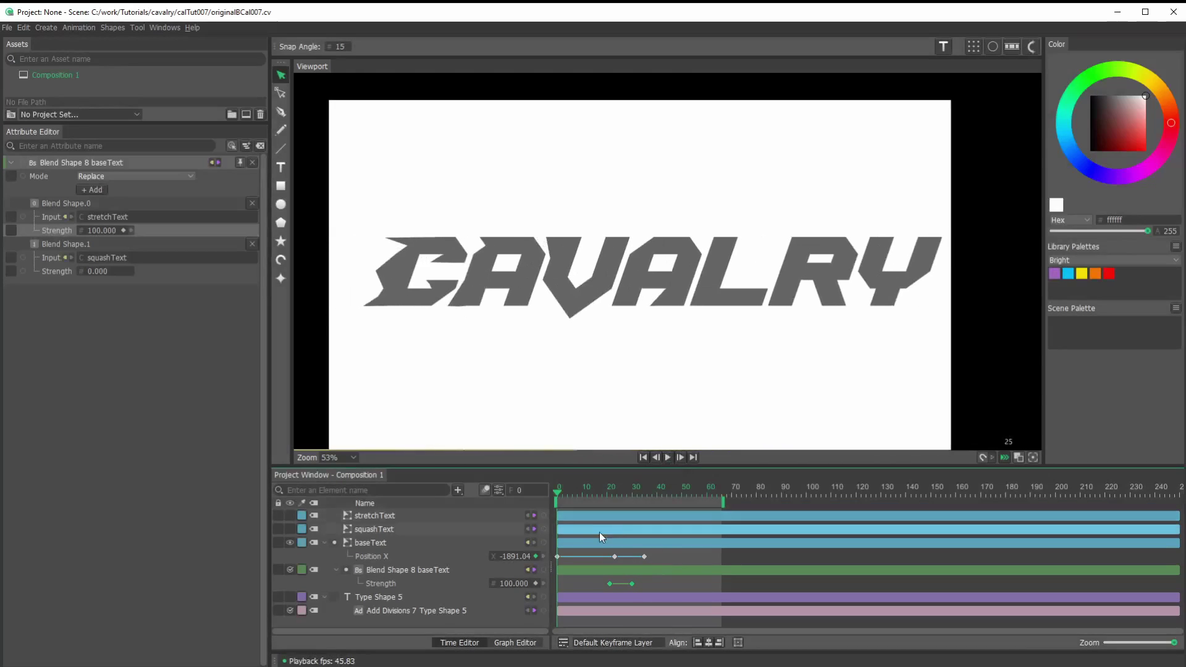
left_click(558, 483)
left_click_drag(556, 495, 617, 522)
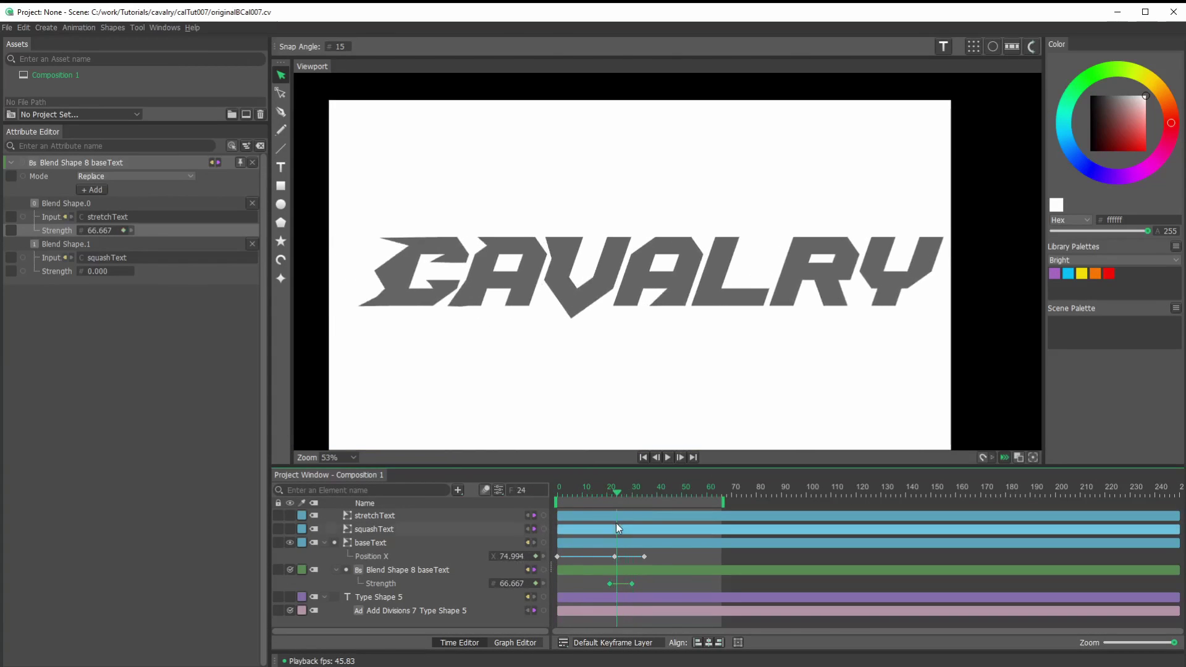
Key squash Strength at 0, raise it to 100 at frame 32, back to 0 at frame 38, then play
left_click(123, 271)
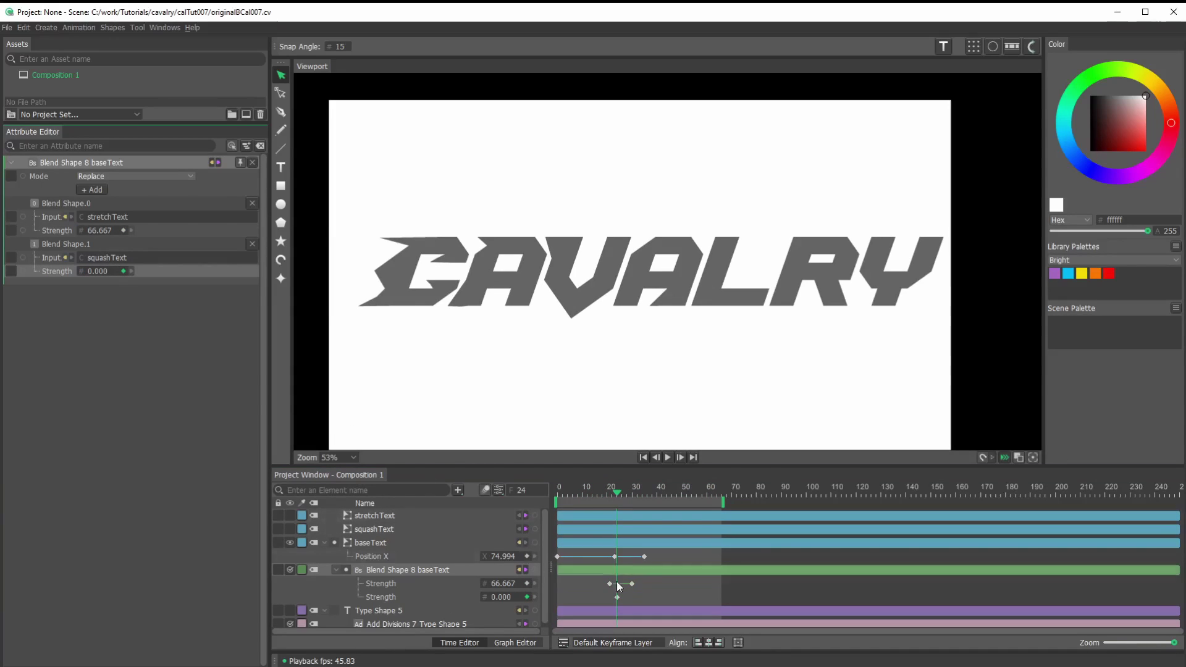
left_click(613, 489)
left_click_drag(616, 490, 636, 499)
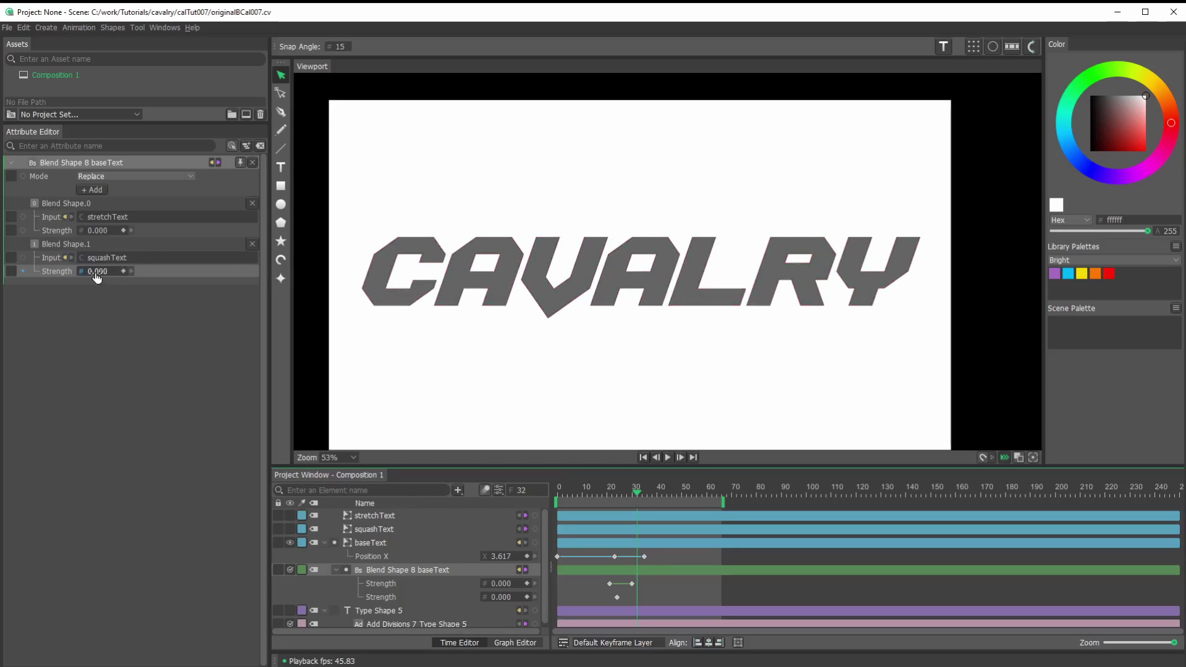
left_click_drag(97, 277, 164, 283)
left_click_drag(636, 489, 653, 494)
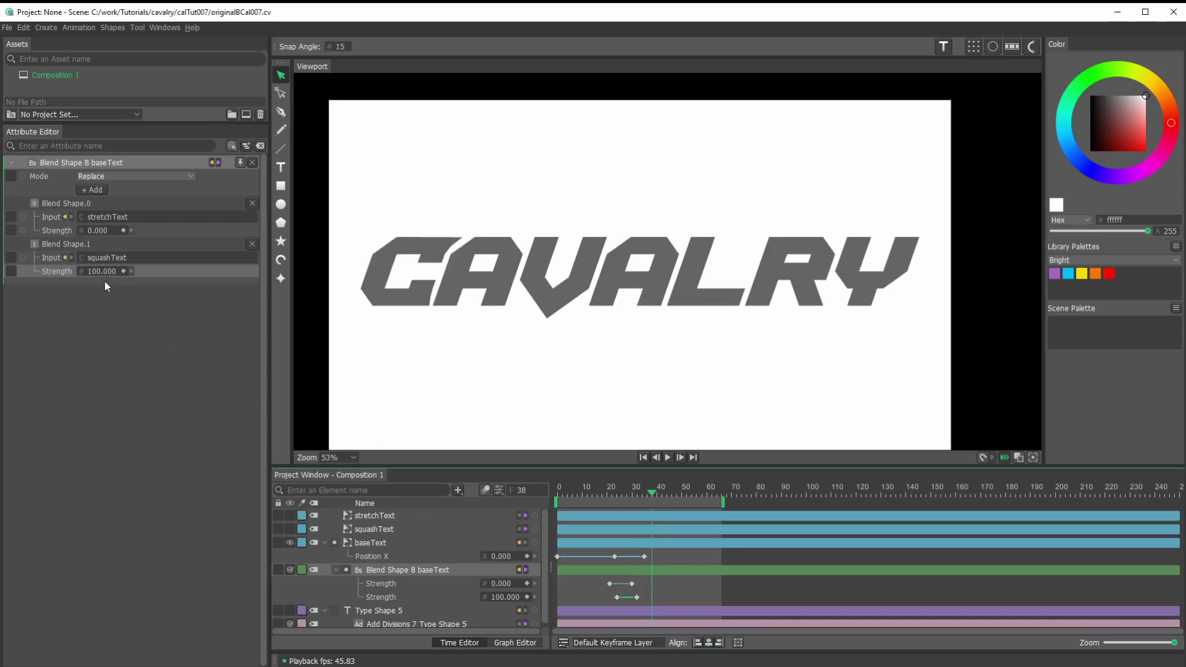
left_click_drag(106, 284, 37, 284)
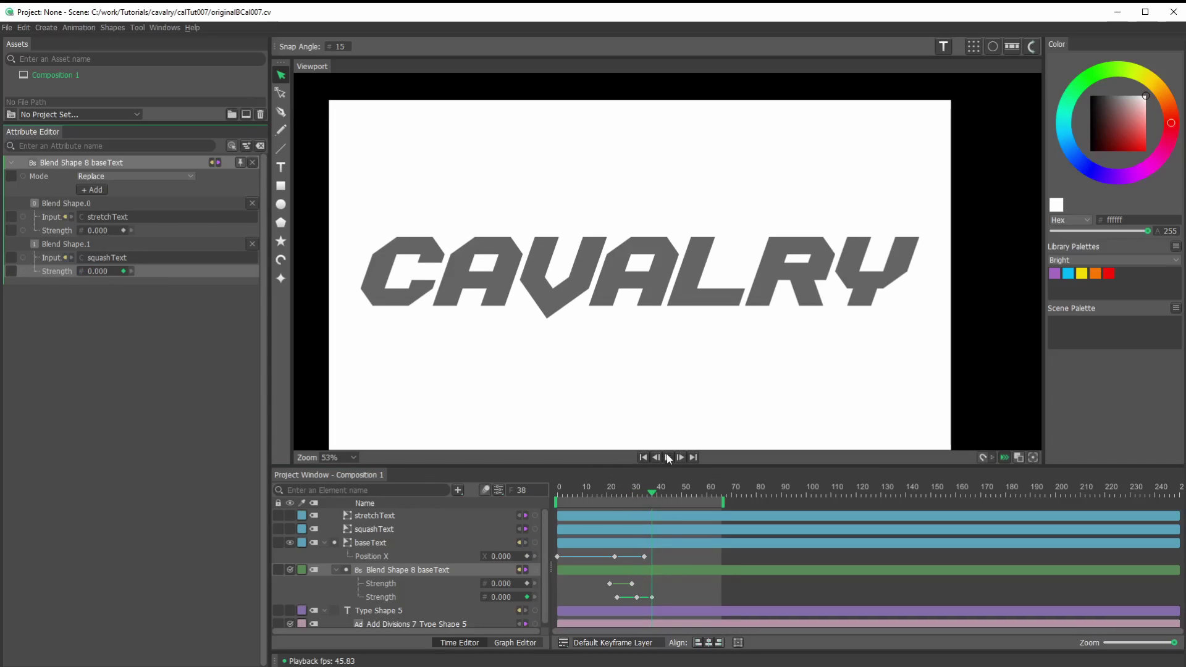
left_click(667, 457)
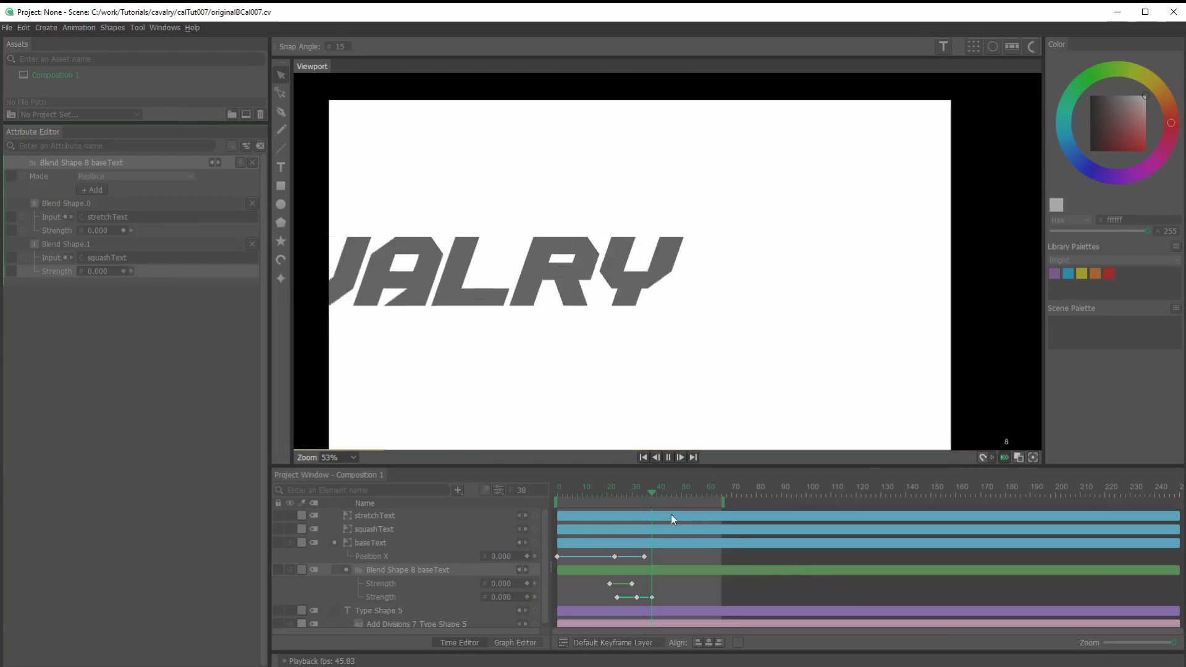
Move the Blend Shape.1 Strength squash-peak keyframe slightly earlier and preview the retimed squash
left_click(668, 458)
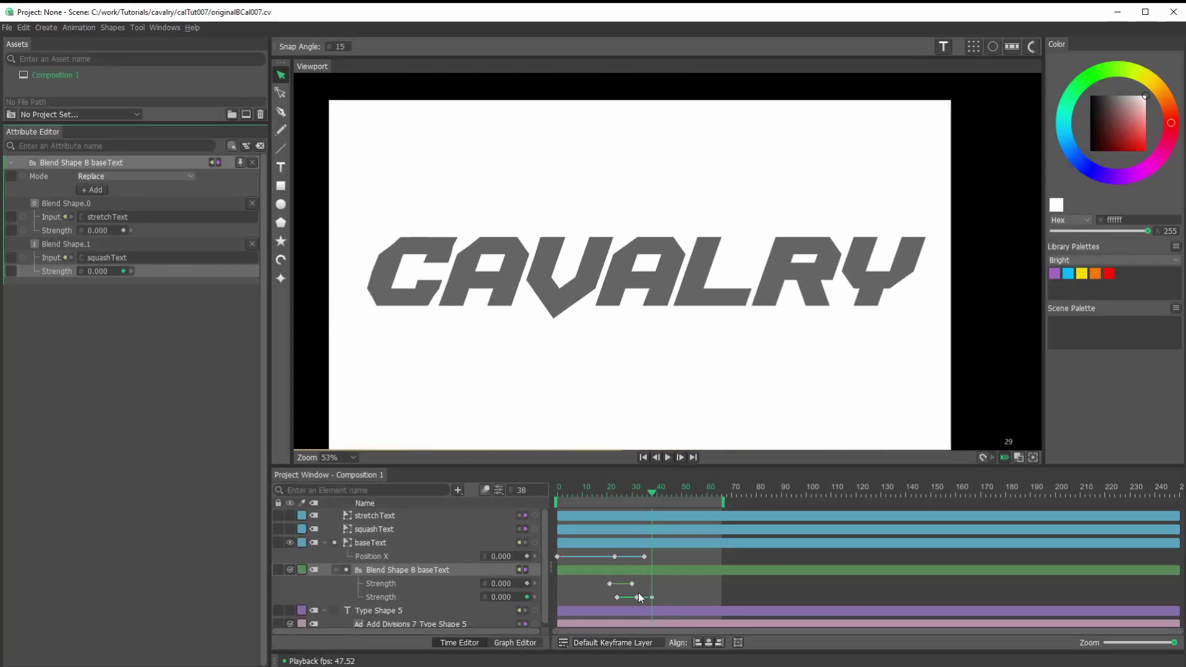
left_click_drag(639, 595, 628, 599)
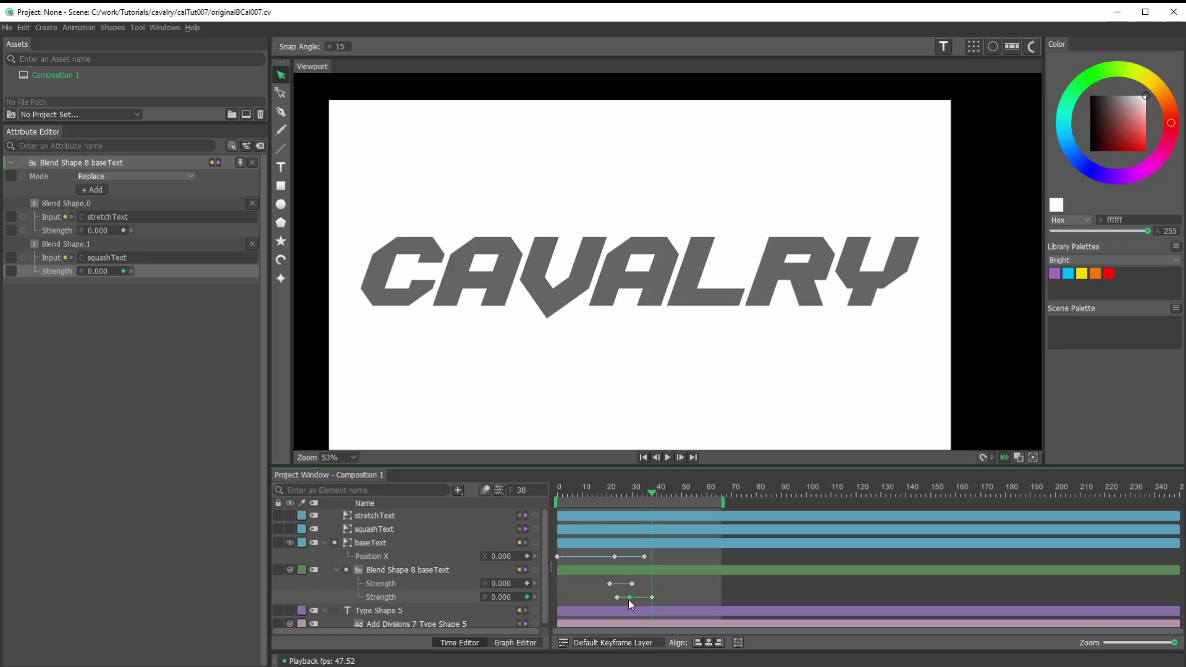
left_click(667, 458)
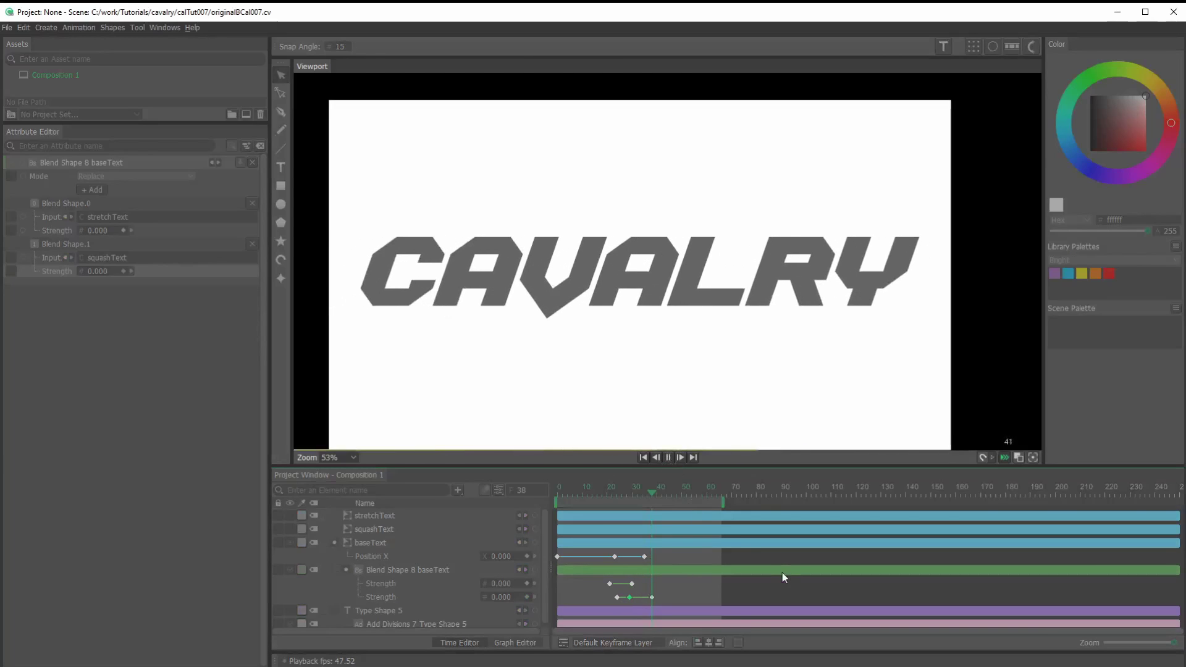
left_click(668, 457)
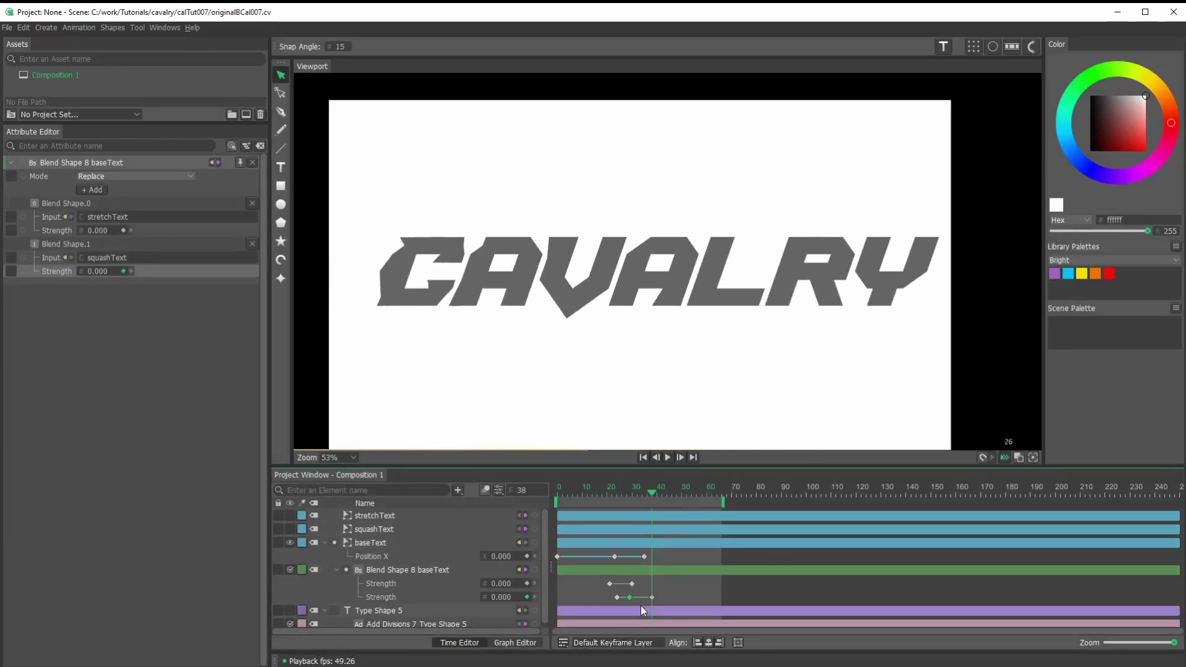
Move the final squash keyframe slightly earlier, select all three squash keys, and replay to check
left_click_drag(651, 598, 644, 598)
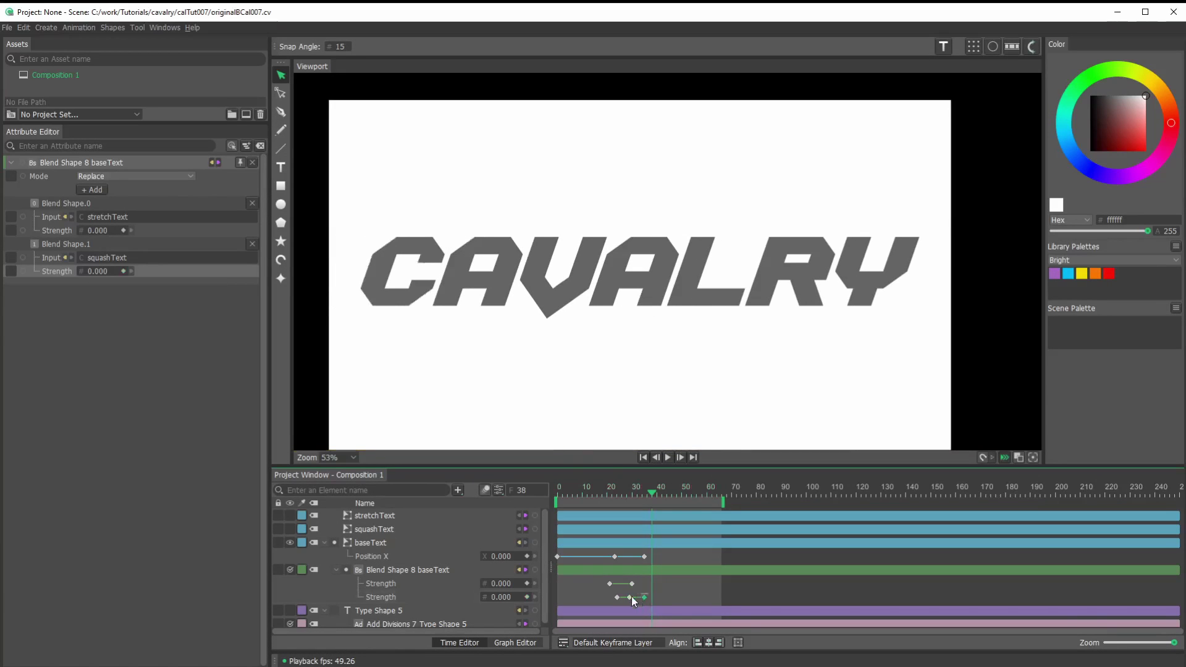
left_click_drag(604, 602, 622, 598)
left_click(667, 457)
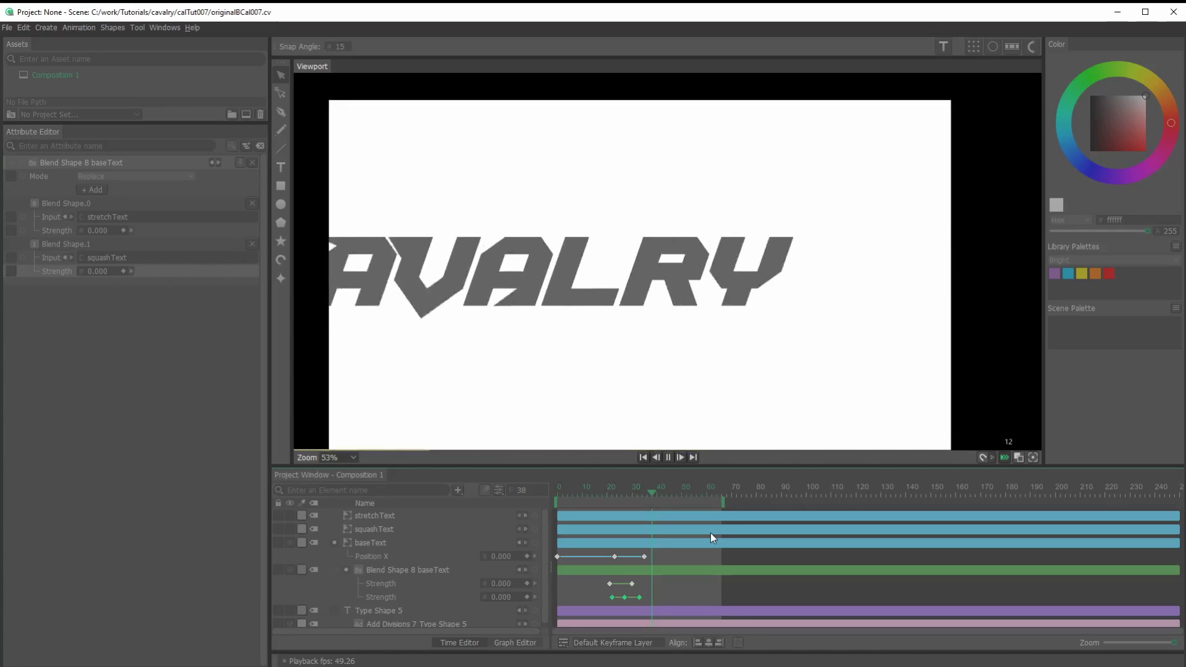
left_click(672, 454)
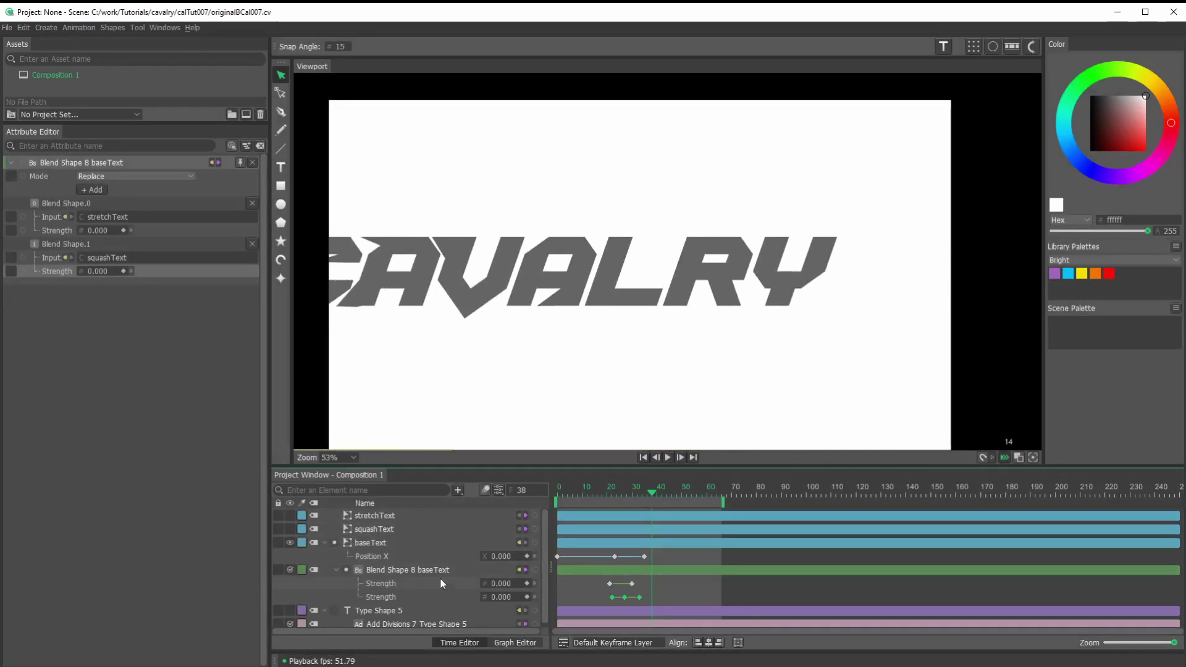
left_click(380, 585)
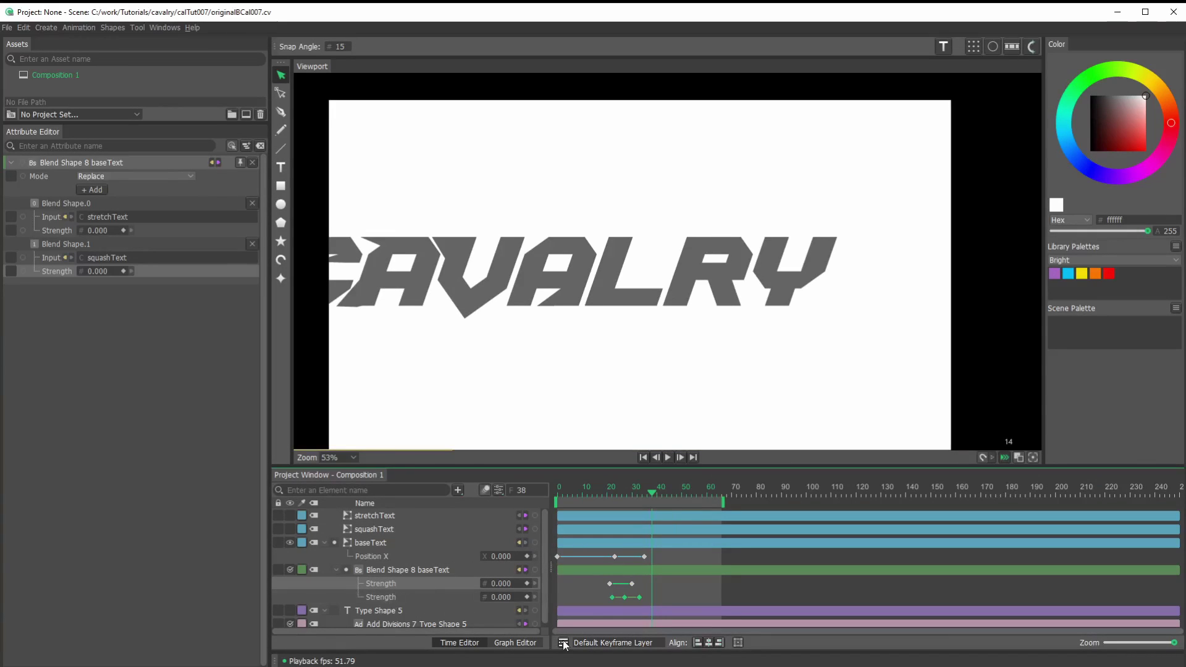
left_click(515, 643)
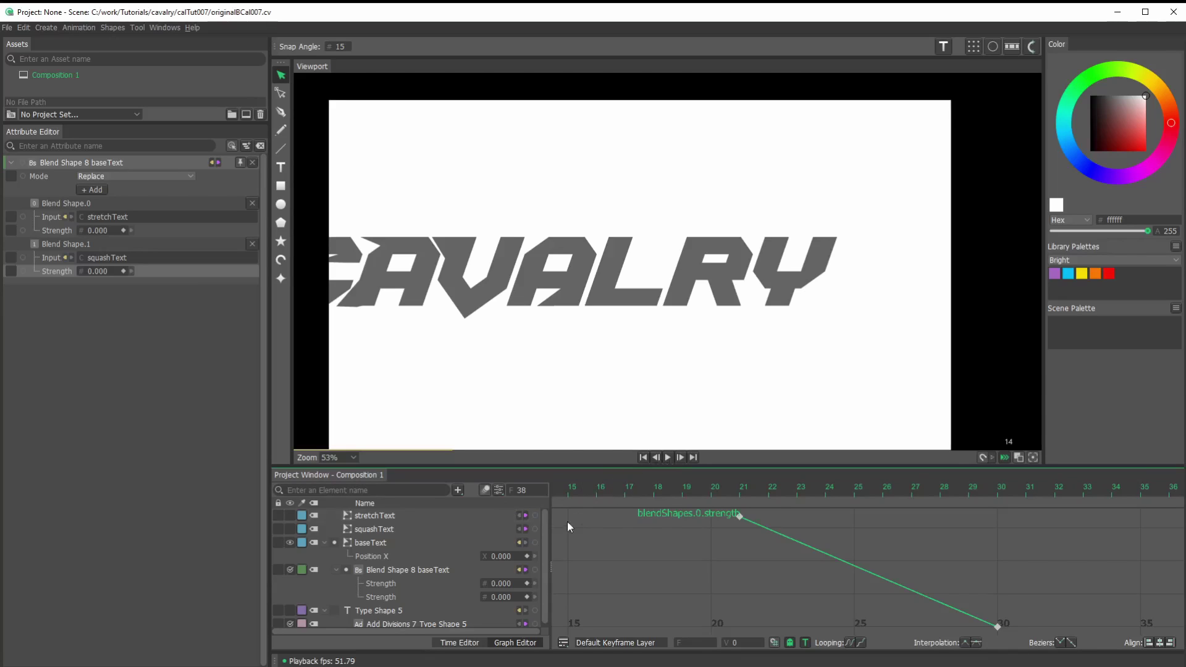
left_click(461, 643)
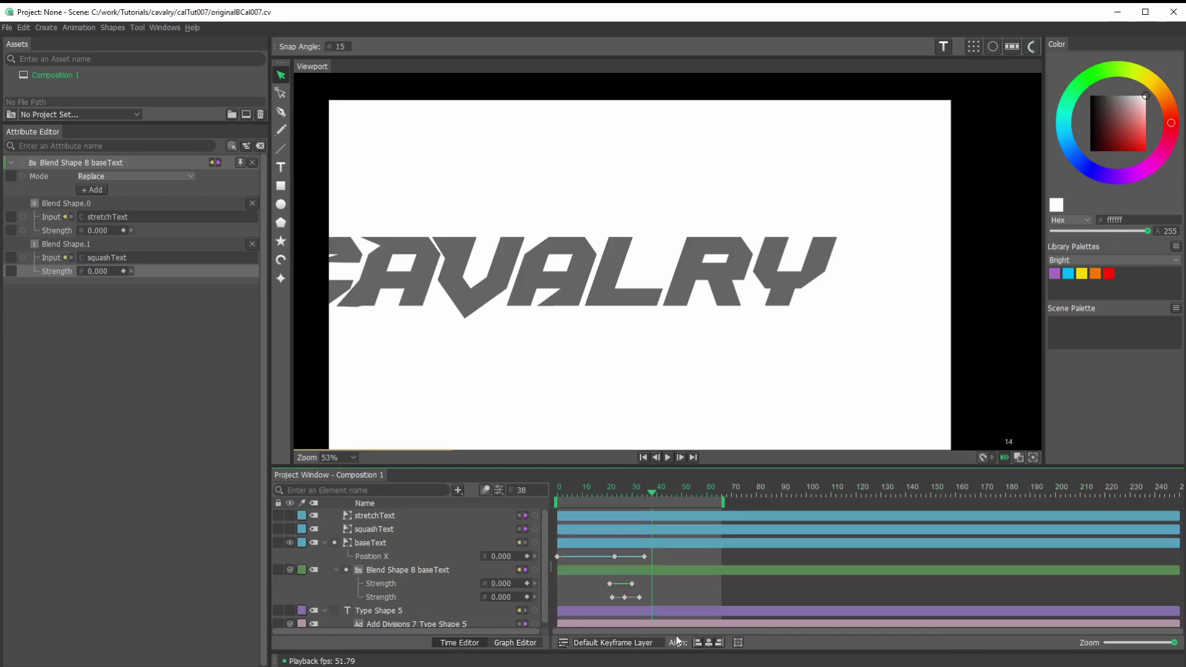
left_click(668, 457)
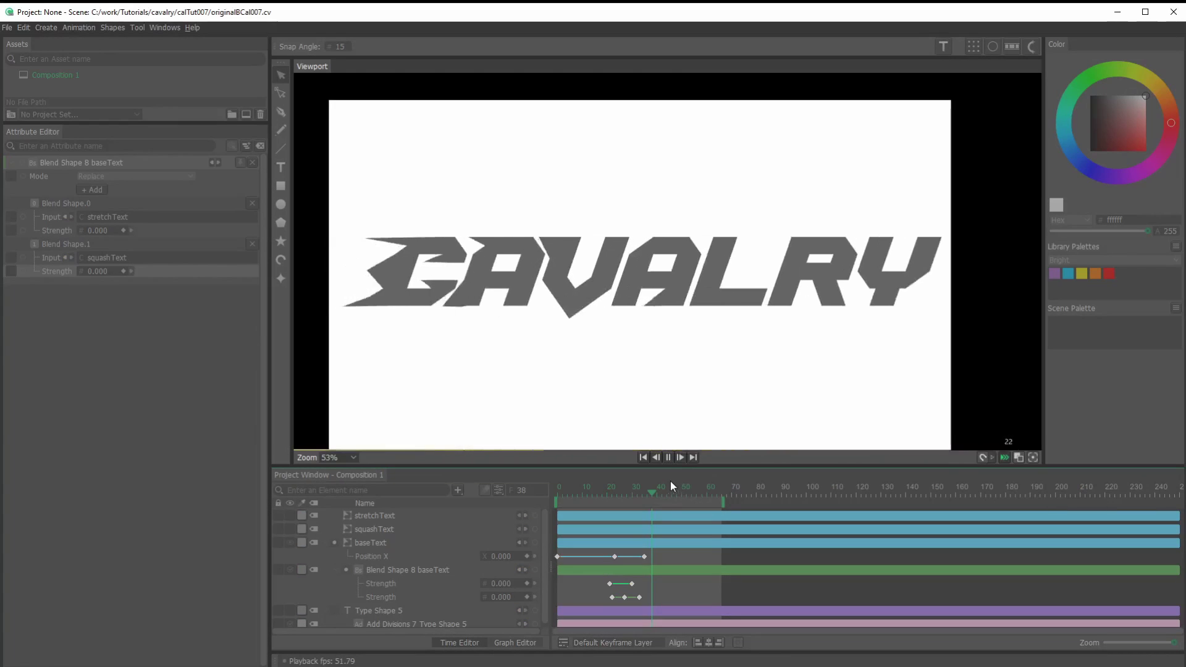